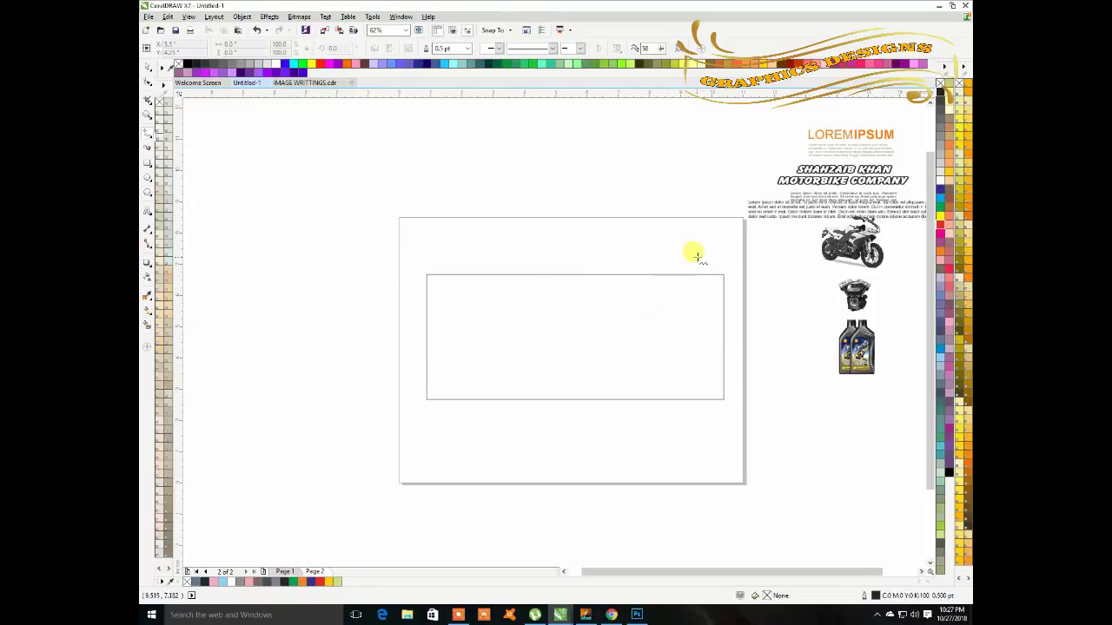
# Draw a diagonal line about 2.77 in wide and 5.27 in high across the rectangle's right part and nudge it up slightly
pyautogui.click(695, 255)
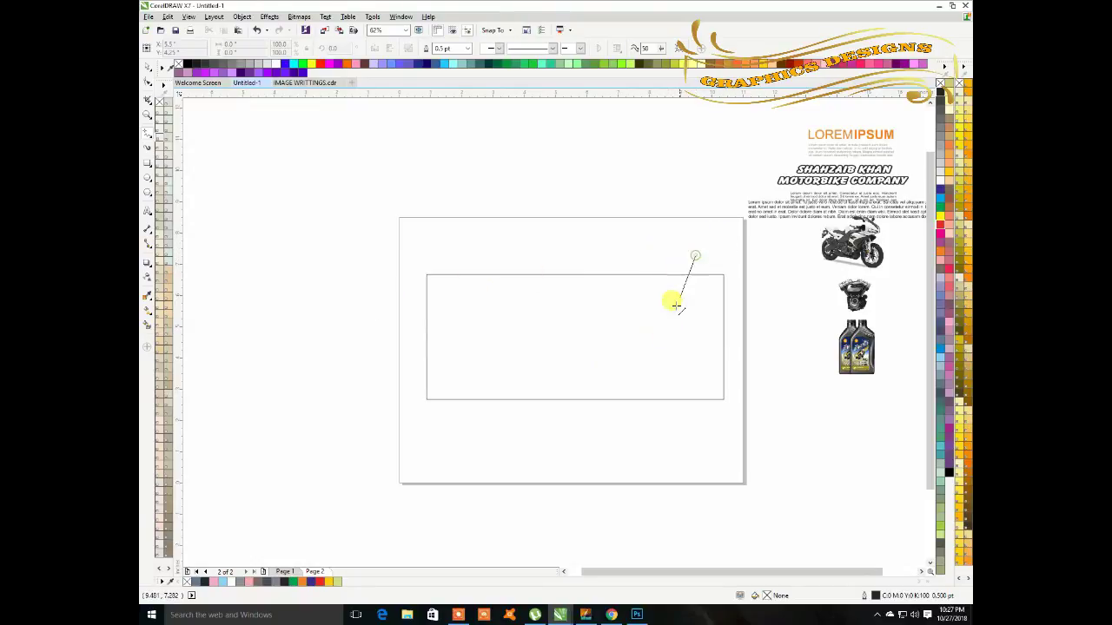
pyautogui.click(607, 421)
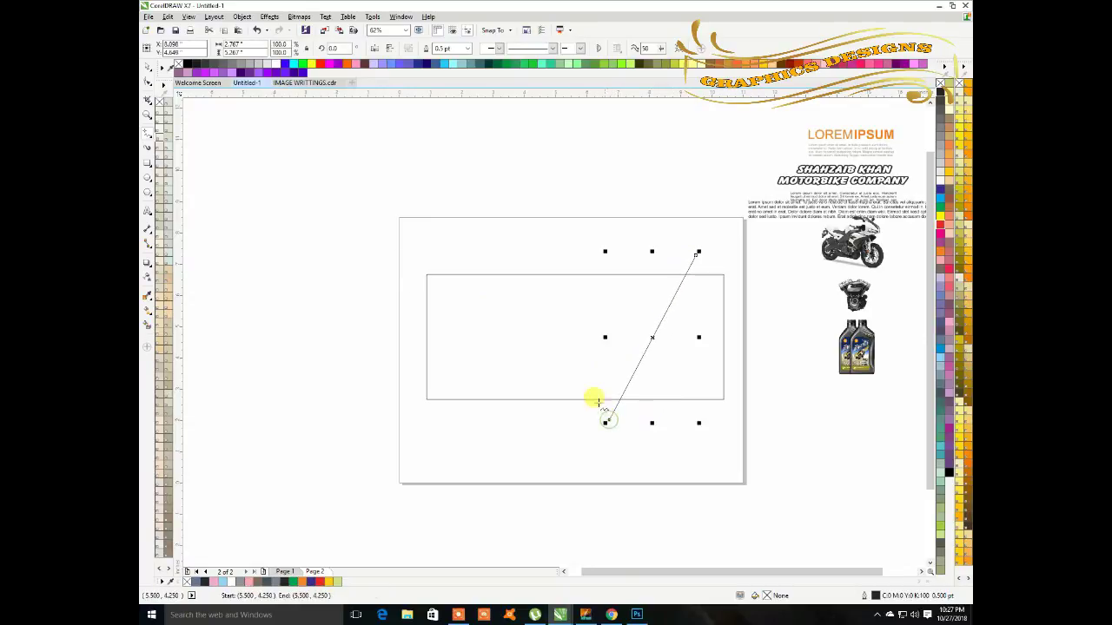
pyautogui.click(148, 69)
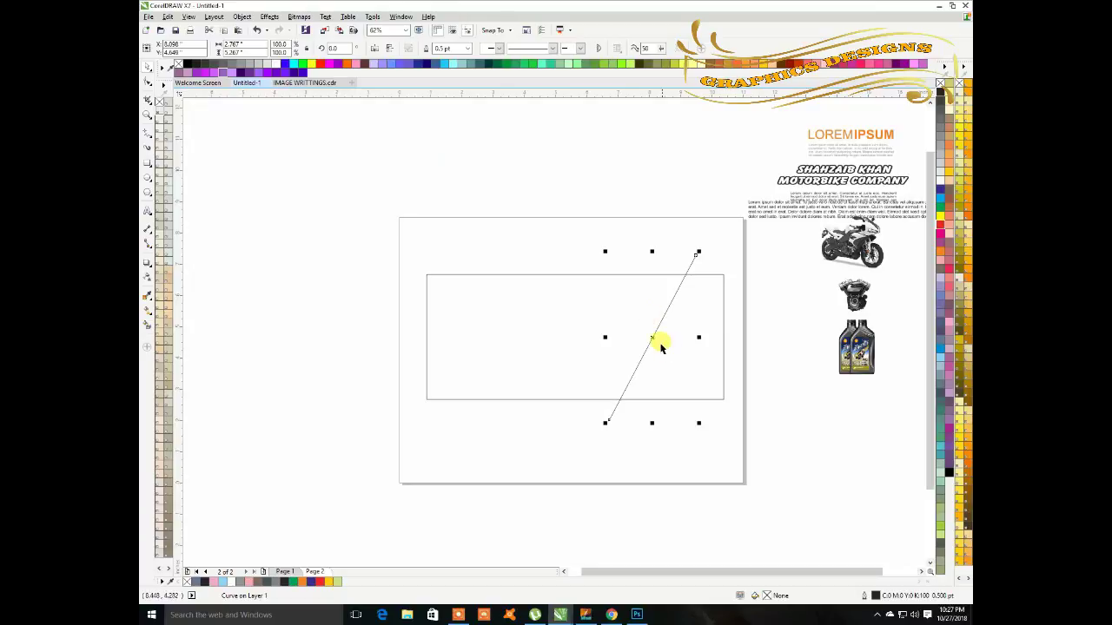
pyautogui.moveTo(653, 336); pyautogui.dragTo(649, 328)
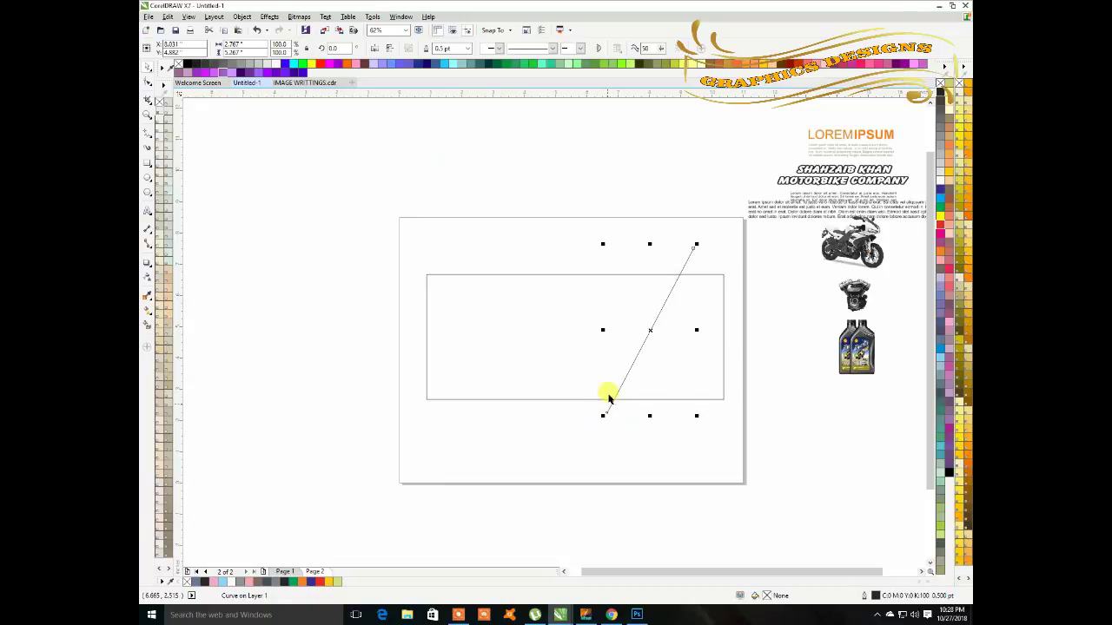
# Reshape the diagonal line by moving its lower end slightly right and its upper end slightly left, making it steeper
pyautogui.click(147, 84)
pyautogui.moveTo(607, 412); pyautogui.dragTo(624, 415)
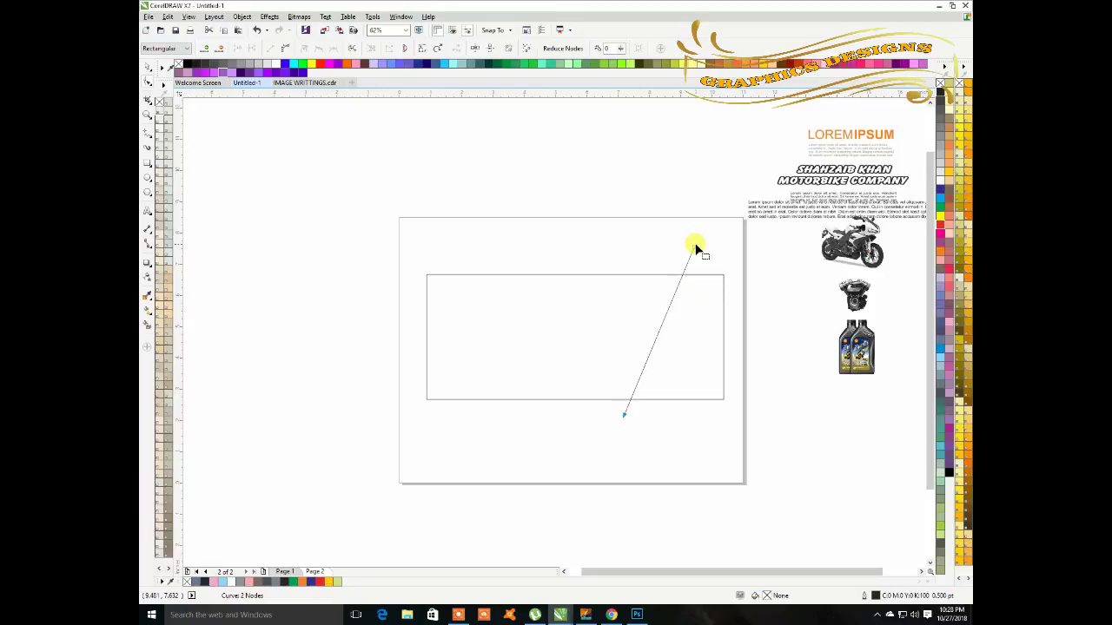
pyautogui.moveTo(692, 251); pyautogui.dragTo(683, 248)
pyautogui.moveTo(623, 417); pyautogui.dragTo(618, 416)
# Convert the diagonal line to a curve and bend it into a gentle S-shape with its two control handles
pyautogui.click(651, 327)
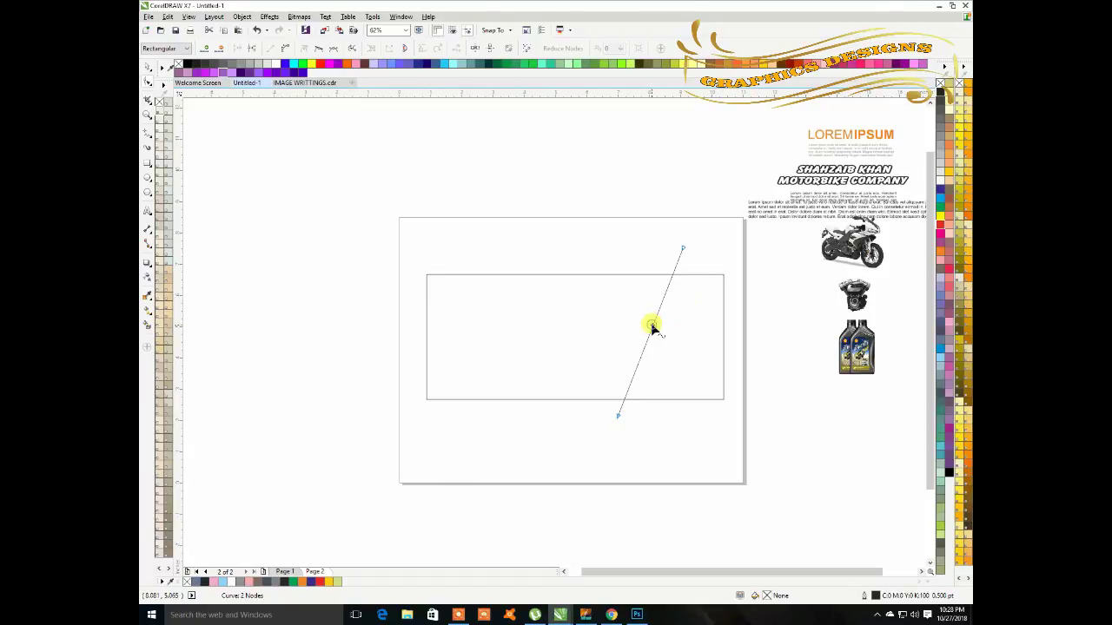
pyautogui.click(286, 46)
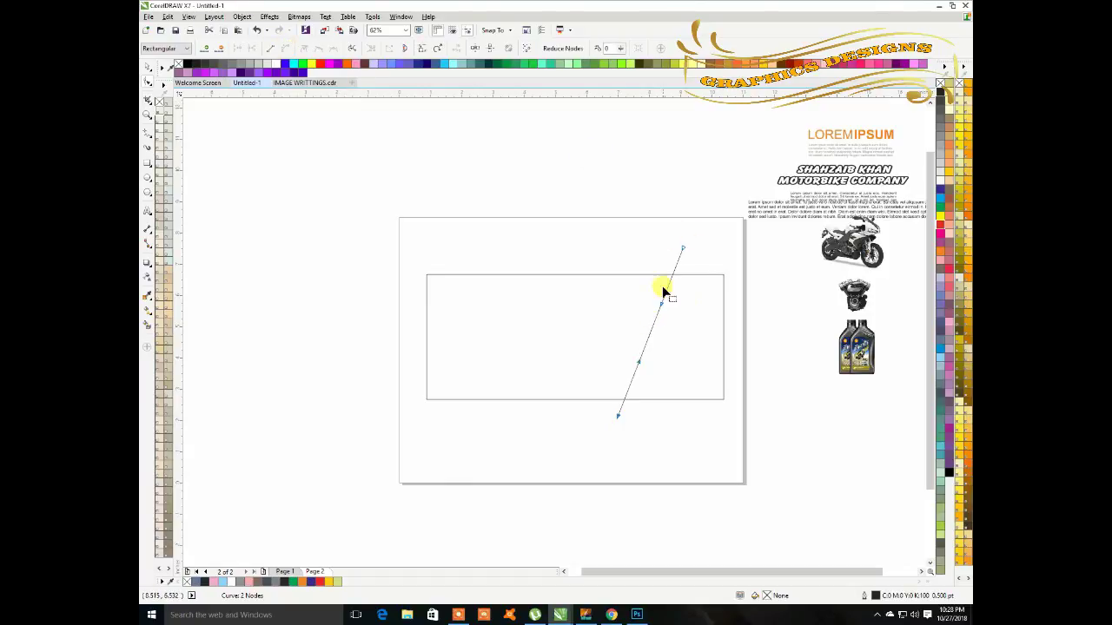
pyautogui.moveTo(662, 305); pyautogui.dragTo(647, 285)
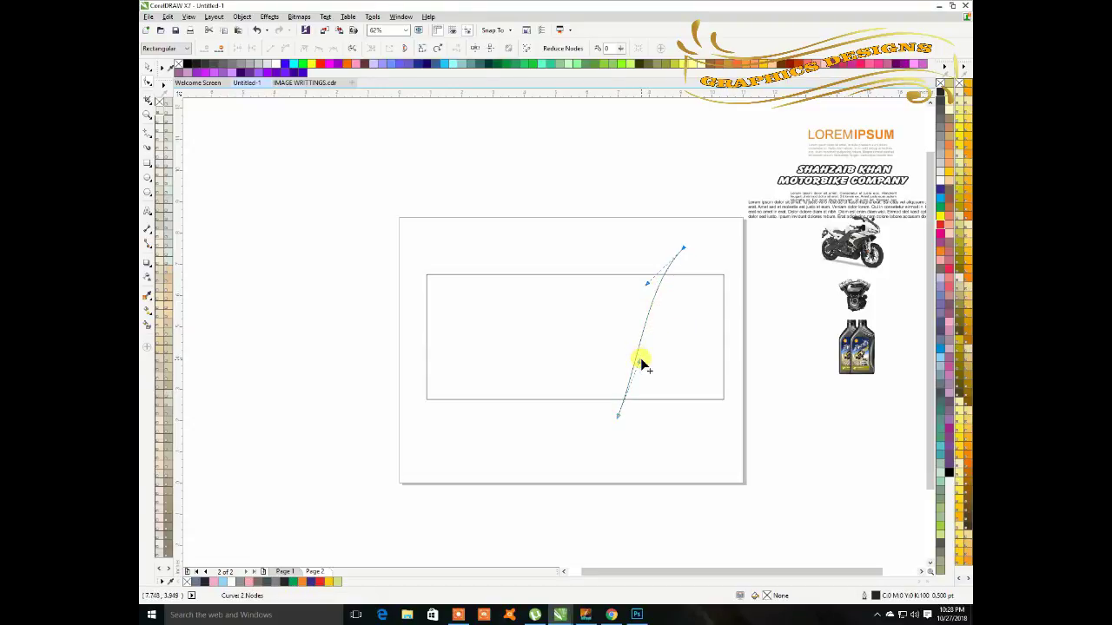
pyautogui.moveTo(641, 360); pyautogui.dragTo(648, 370)
# Duplicate the S-curve just to its left, leaving a narrow strip between the two curves
pyautogui.click(149, 70)
pyautogui.click(652, 331)
pyautogui.moveTo(650, 332); pyautogui.dragTo(640, 325)
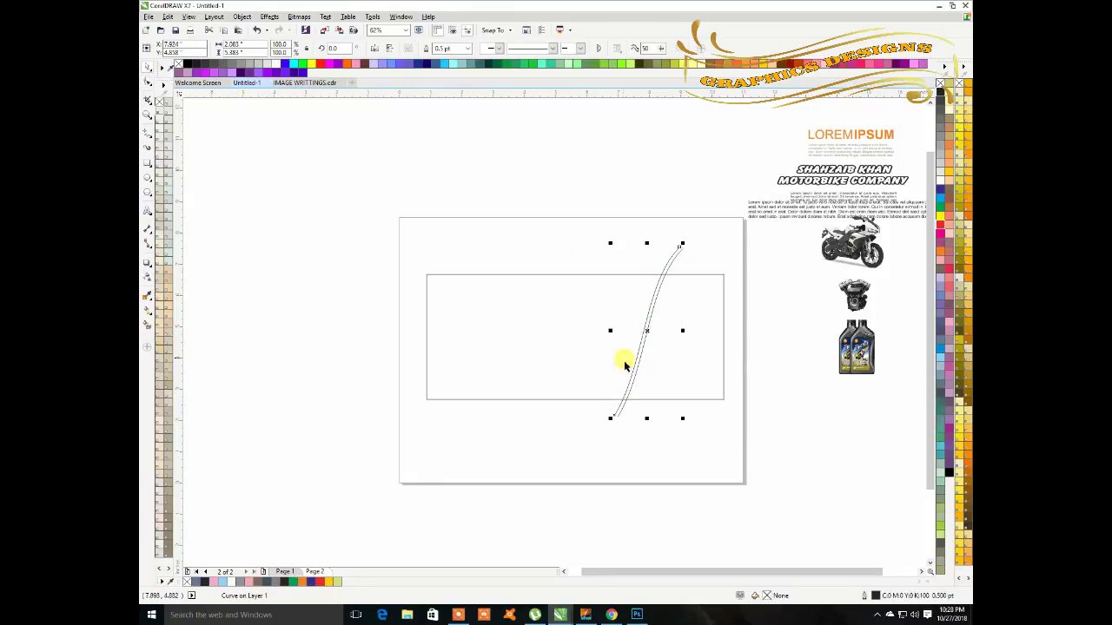
pyautogui.click(684, 467)
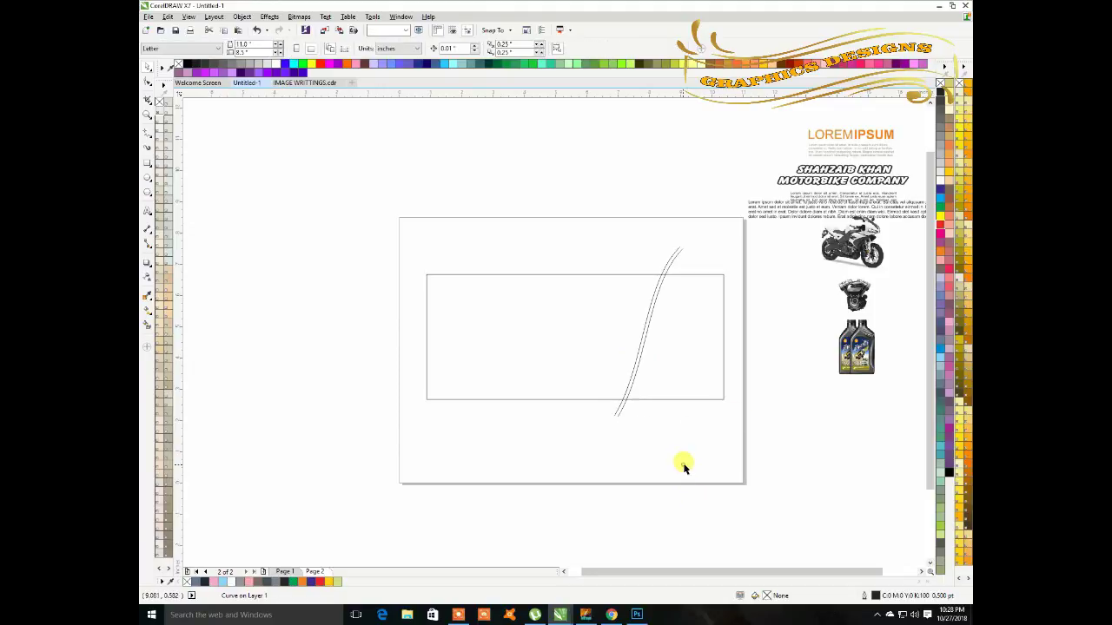
# Use Smart Fill to create blue-grey (C40 M20 Y0 K40) shapes from the rectangle's areas divided by the curves
pyautogui.click(147, 326)
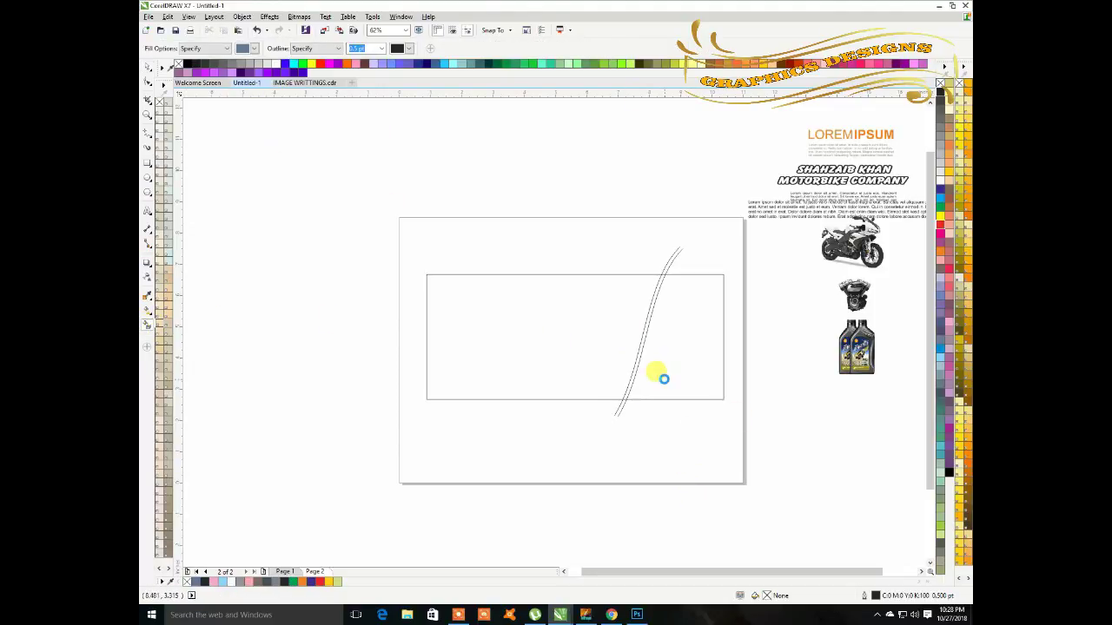
pyautogui.click(663, 379)
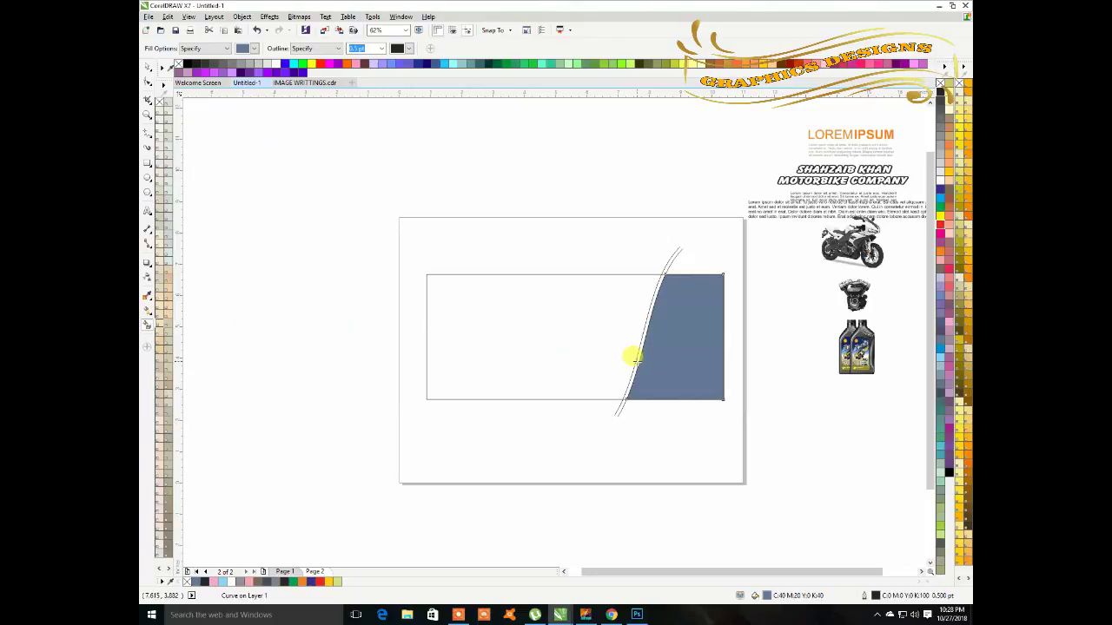
pyautogui.click(558, 346)
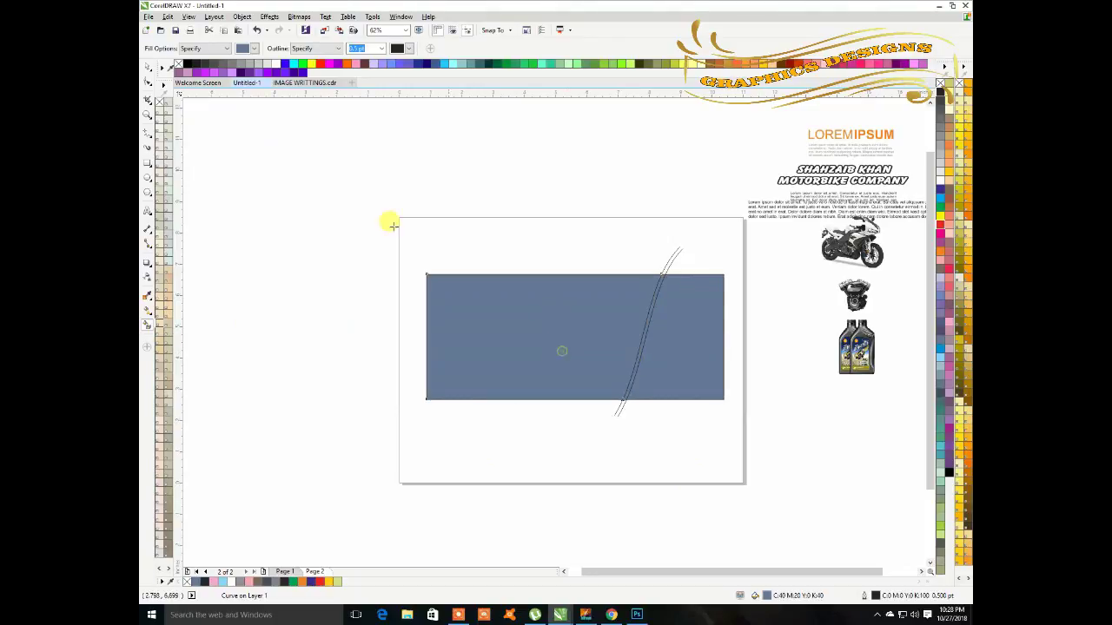
# Delete the two S-curve construction lines that extend beyond the rectangle
pyautogui.click(146, 66)
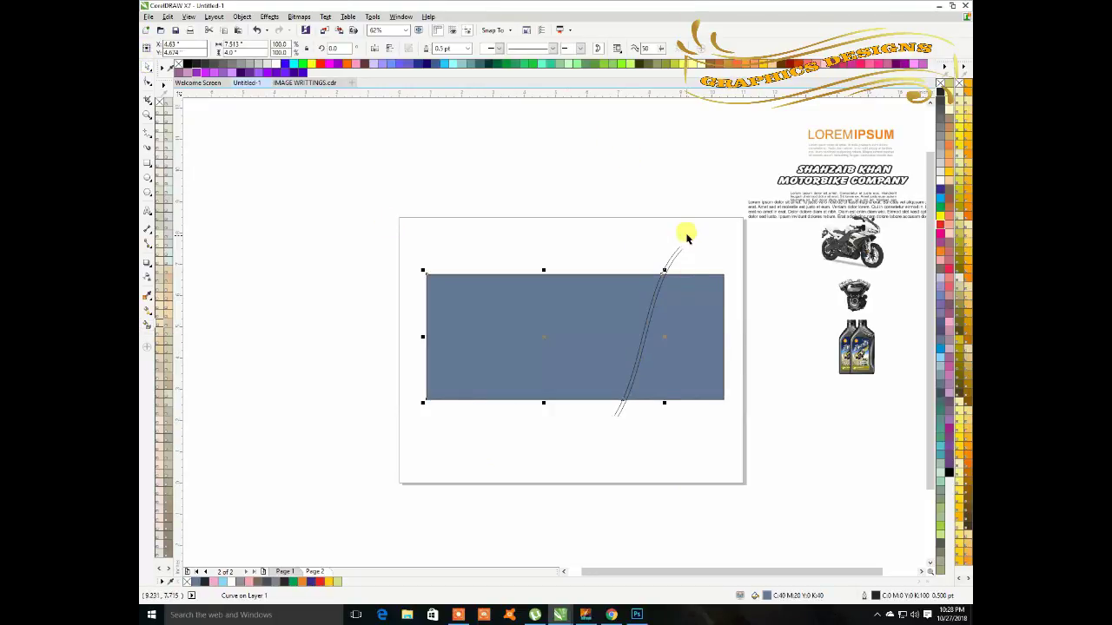
pyautogui.click(683, 256)
pyautogui.click(678, 252)
pyautogui.click(676, 249)
pyautogui.click(675, 245)
pyautogui.click(677, 238)
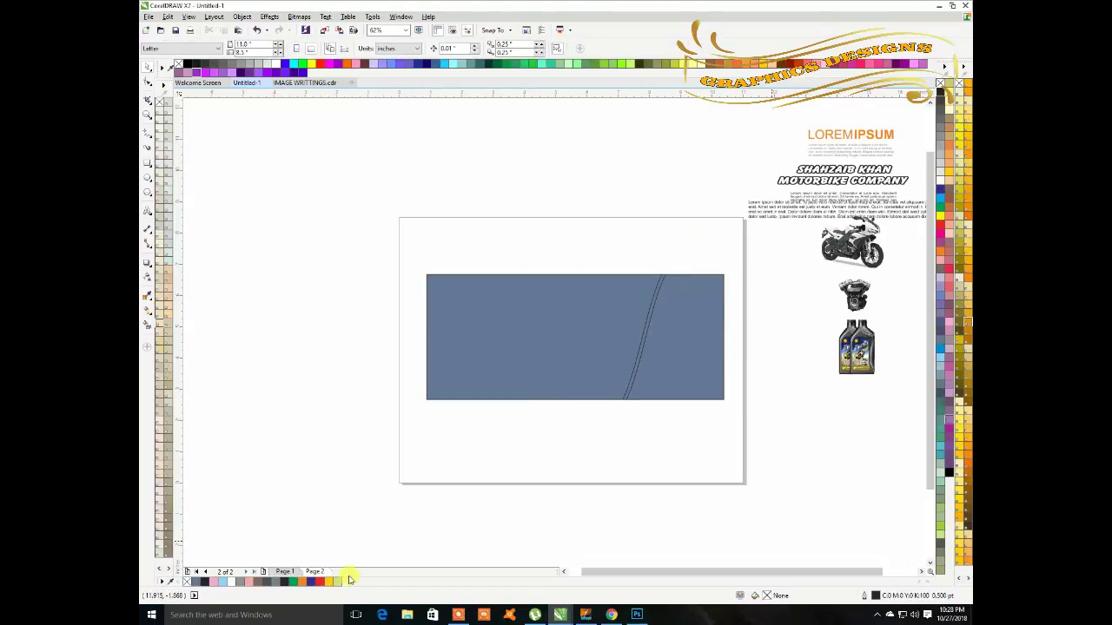
# Apply a linear fountain fill to the rectangle's right section, running diagonally from its upper right to below its lower left
pyautogui.click(670, 367)
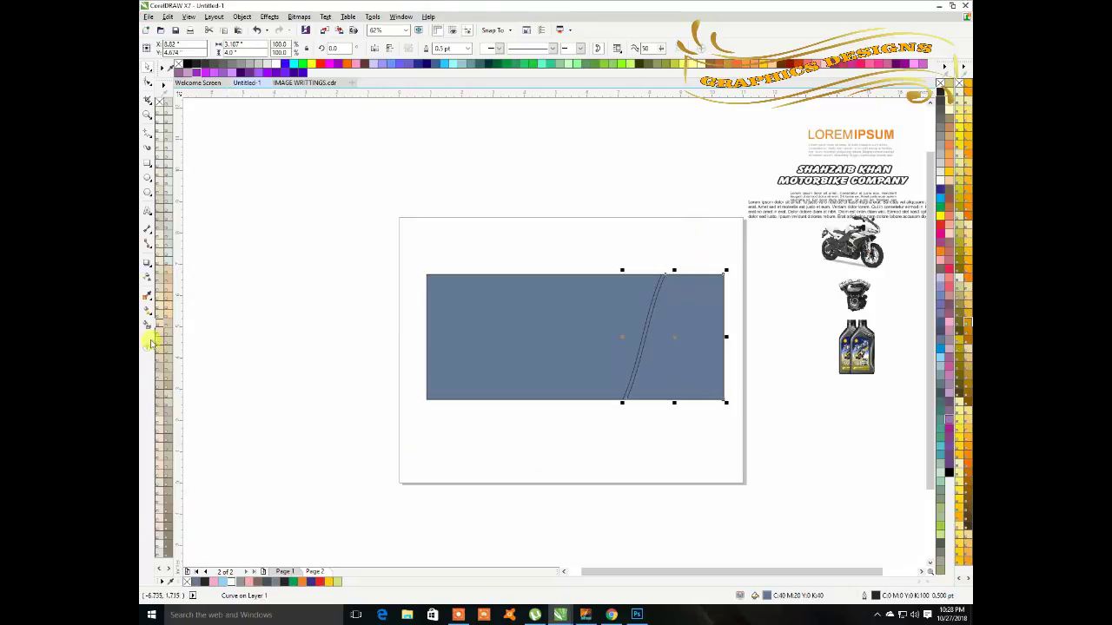
pyautogui.click(146, 315)
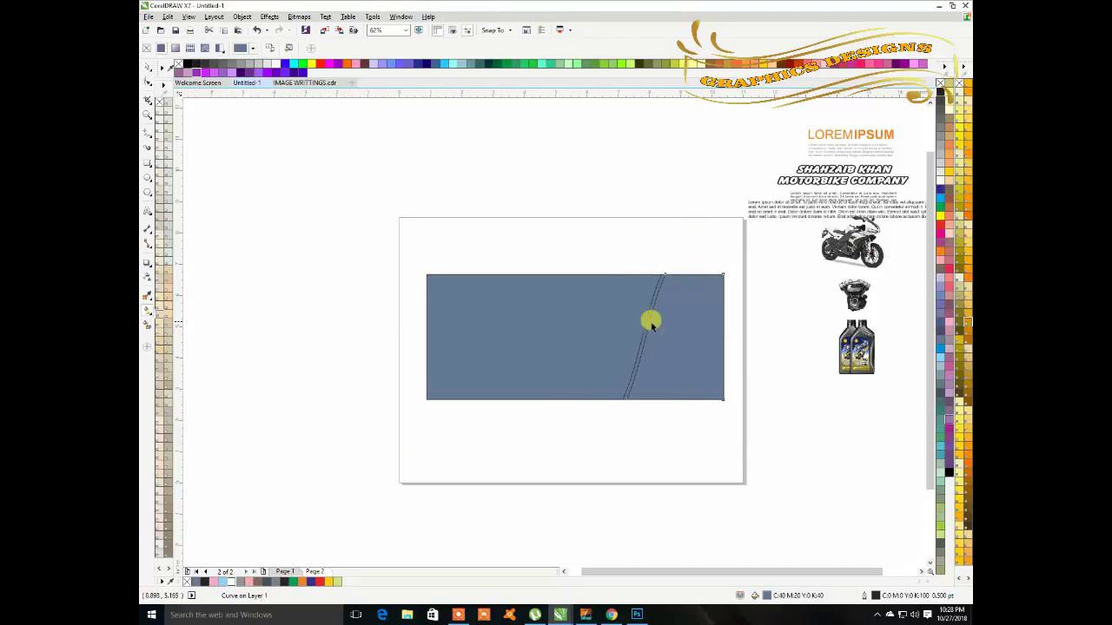
pyautogui.moveTo(710, 297); pyautogui.dragTo(634, 440)
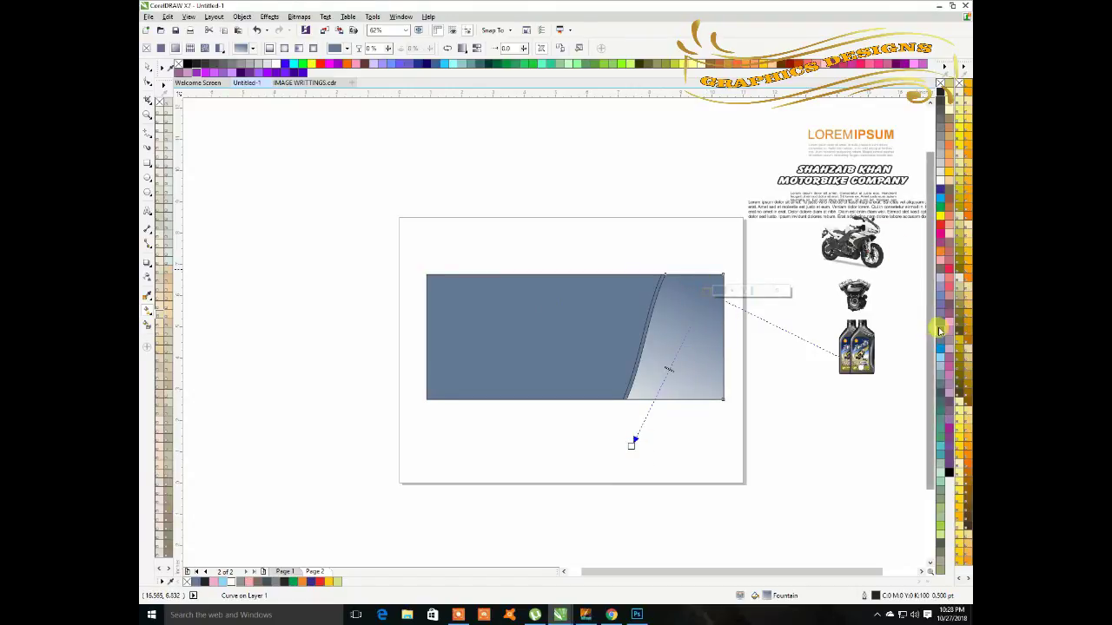
# Try dark blue as the right section's gradient start colour, with olive and grey as end colours
pyautogui.click(940, 324)
pyautogui.click(632, 441)
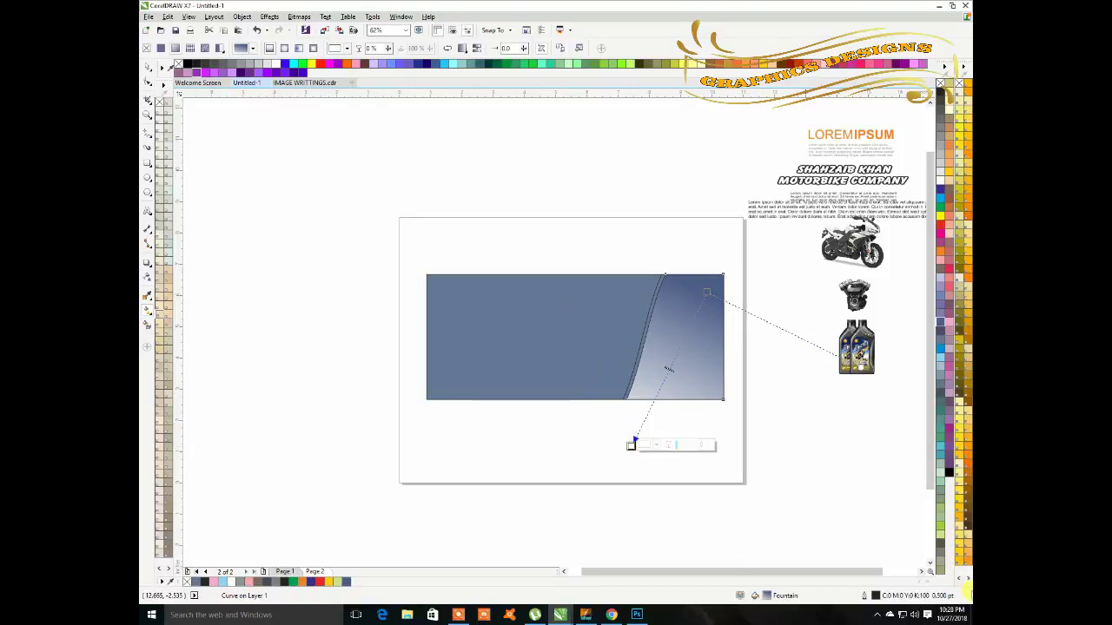
pyautogui.click(944, 568)
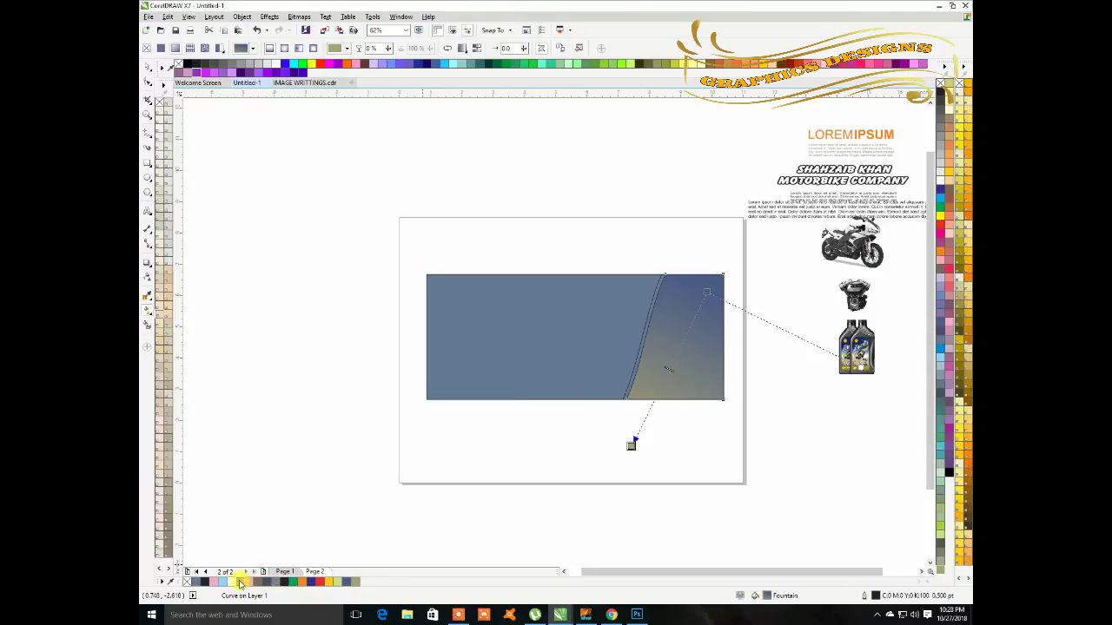
pyautogui.click(240, 582)
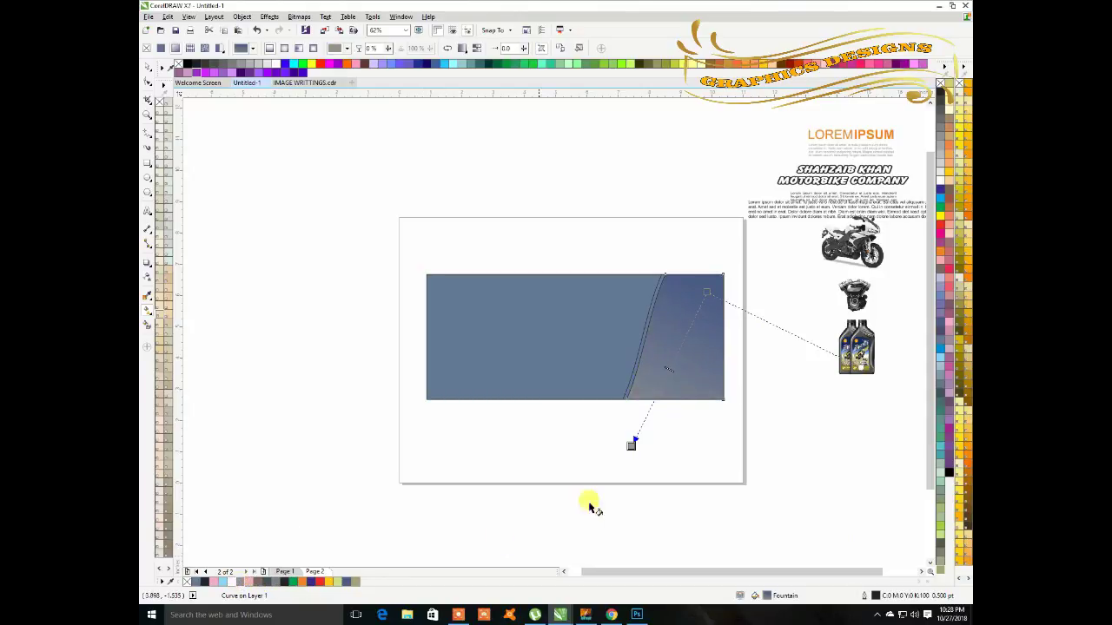
# Move the right section's gradient start toward the upper edge and colour the gradient from light blue to Pastel Blue
pyautogui.moveTo(699, 306); pyautogui.dragTo(708, 276)
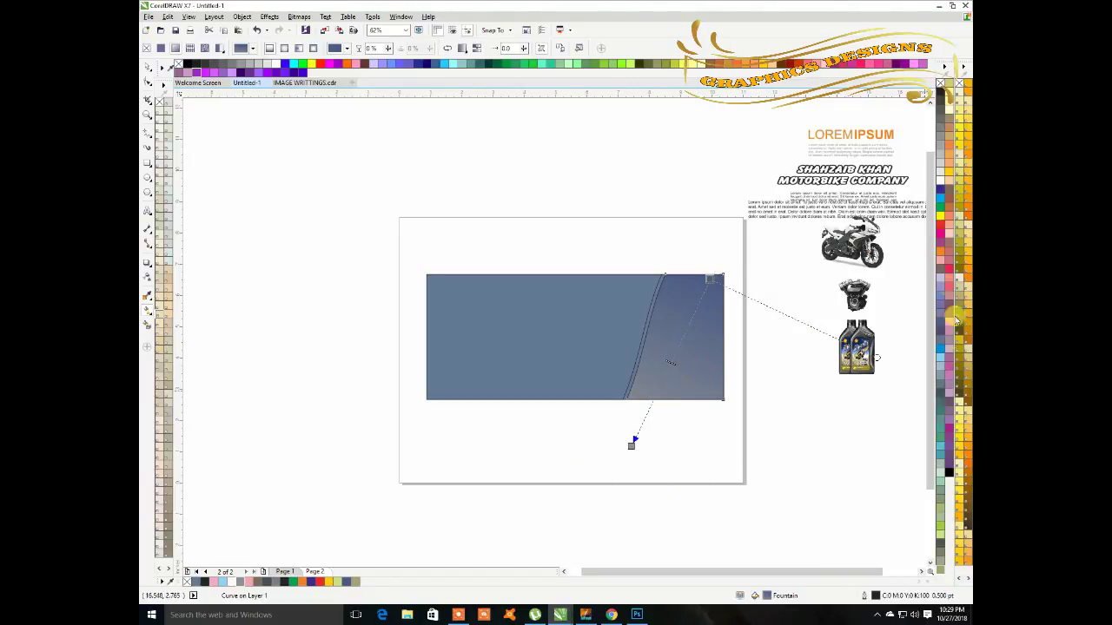
pyautogui.click(939, 361)
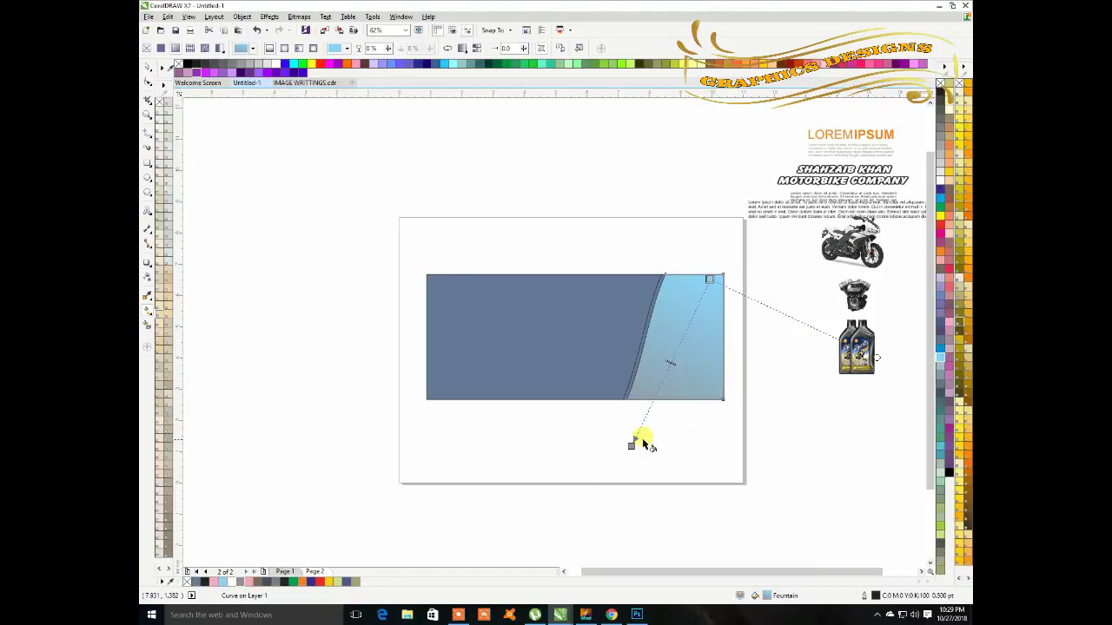
pyautogui.click(631, 443)
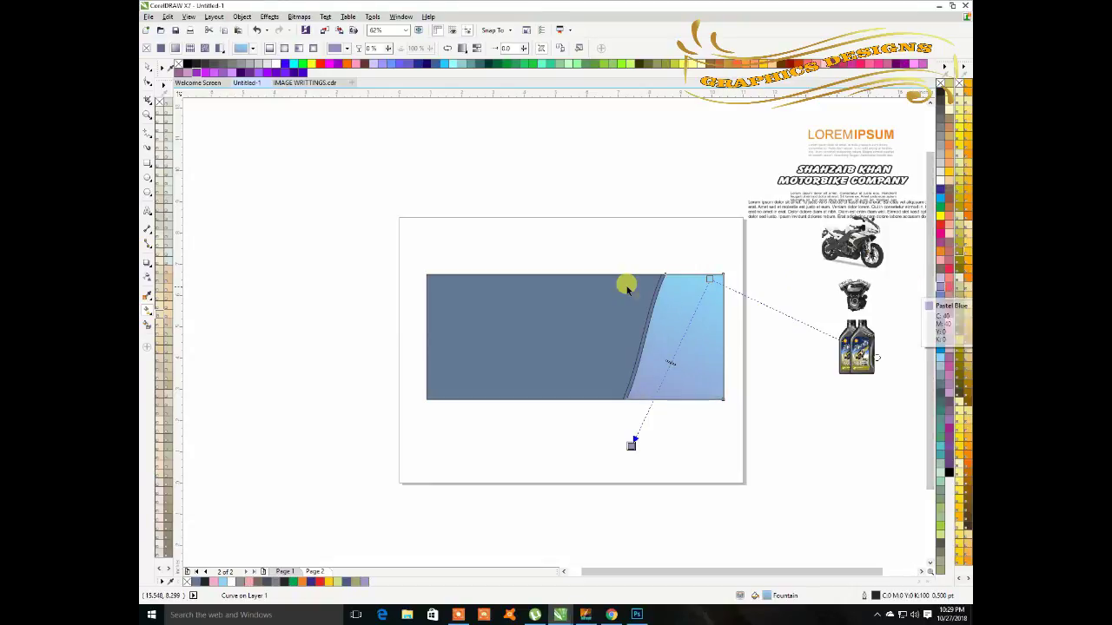
# Position the right section's gradient so it starts just above the upper edge and ends at the lower edge
pyautogui.moveTo(710, 279)
pyautogui.mouseDown()
pyautogui.moveTo(716, 252)
pyautogui.moveTo(715, 268)
pyautogui.mouseUp()
pyautogui.click(626, 443)
pyautogui.moveTo(630, 443); pyautogui.dragTo(648, 397)
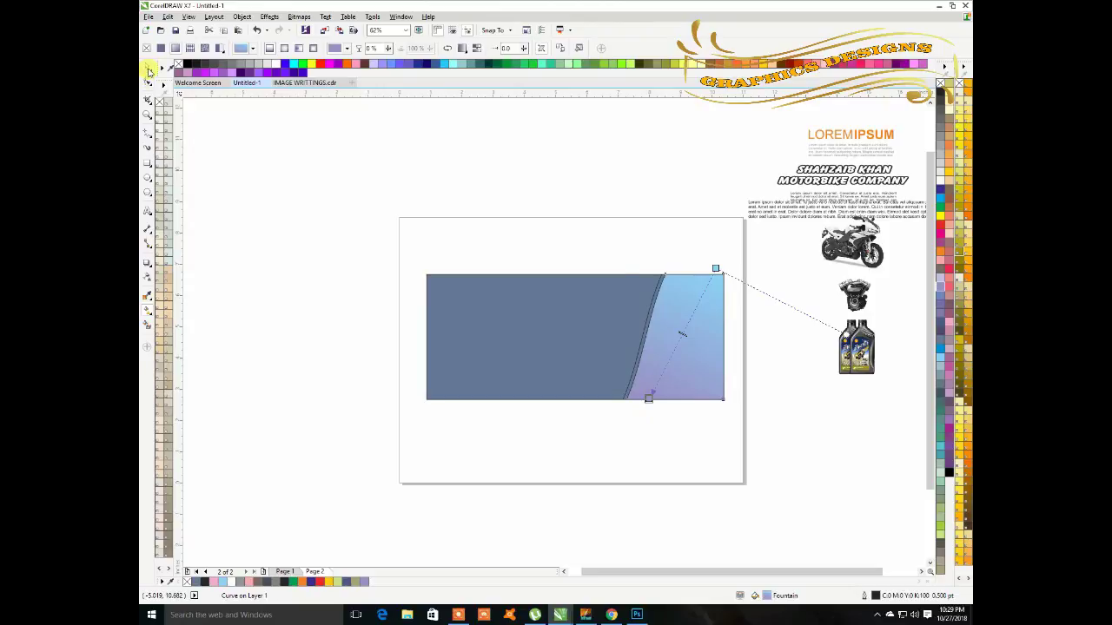
pyautogui.click(148, 68)
pyautogui.click(680, 454)
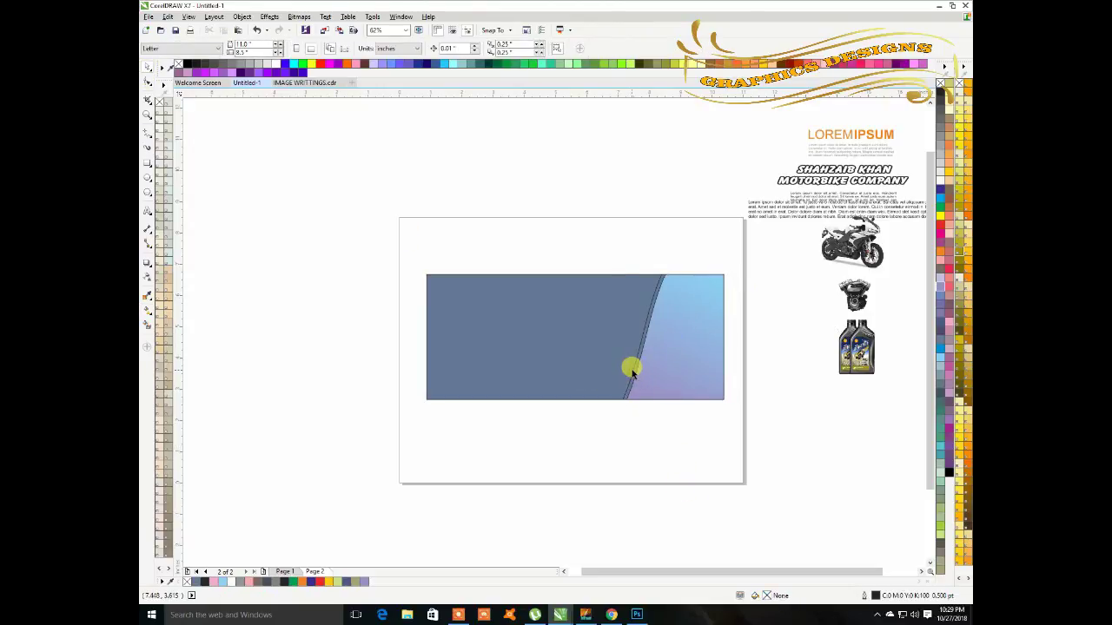
# Fill the narrow curved strip between the two sections with lime green (C40 M0 Y100 K0)
pyautogui.click(635, 372)
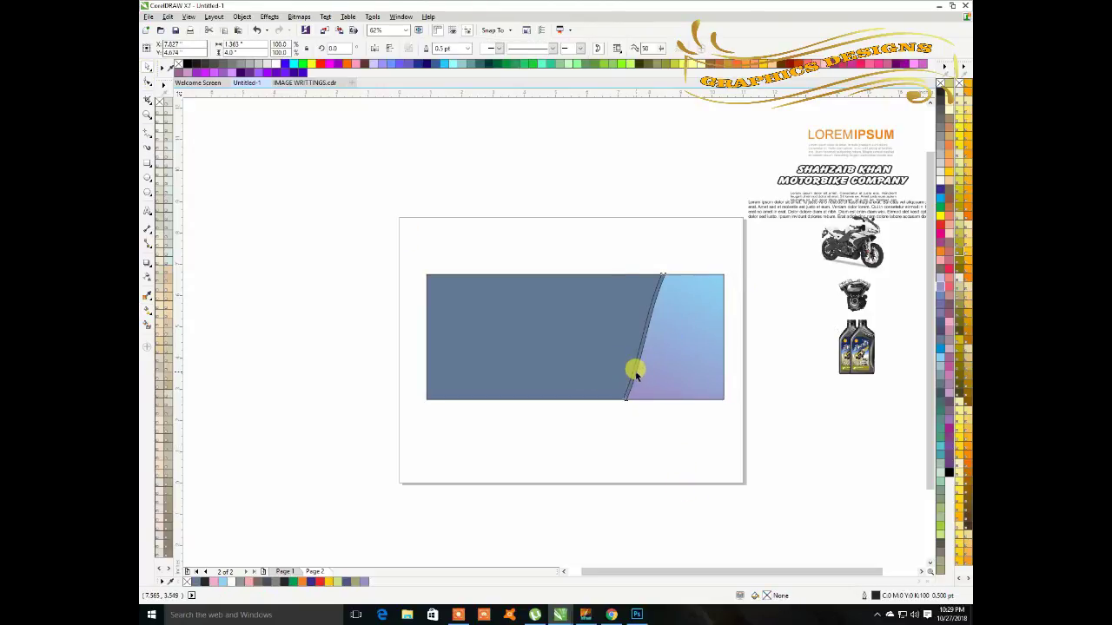
pyautogui.rightClick(941, 530)
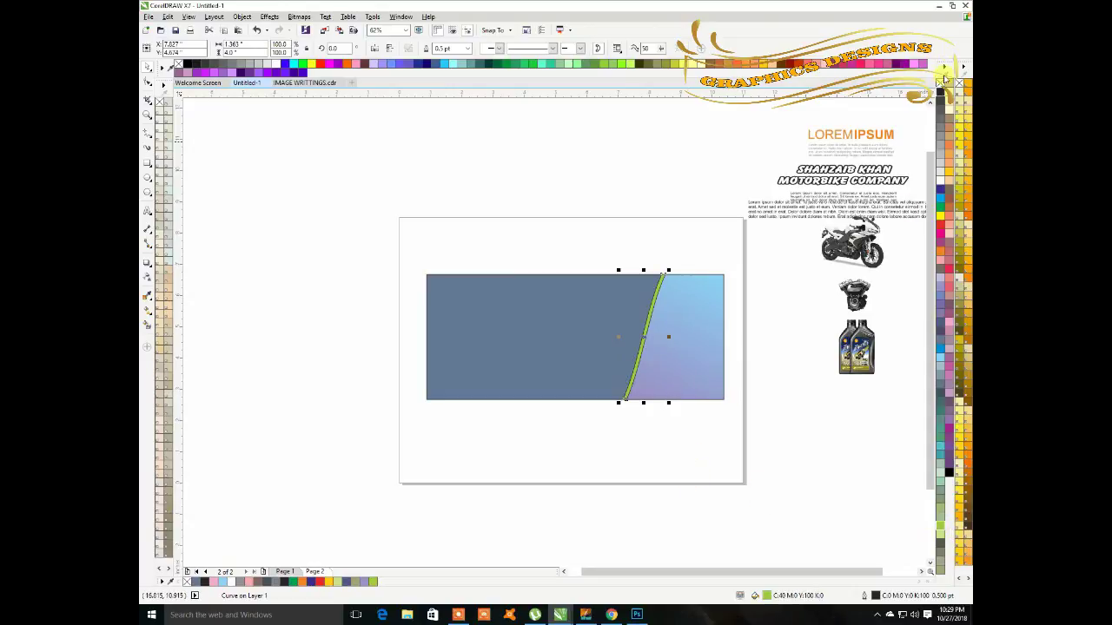
pyautogui.click(675, 469)
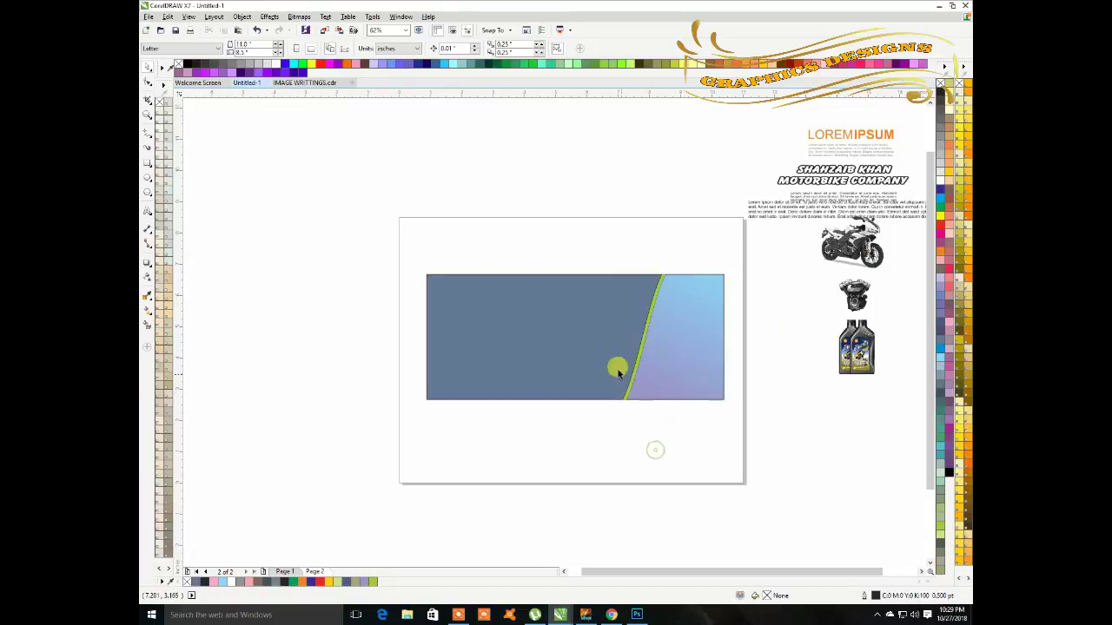
# Apply a linear fountain fill to the large left section, running diagonally toward its lower-right corner
pyautogui.click(578, 341)
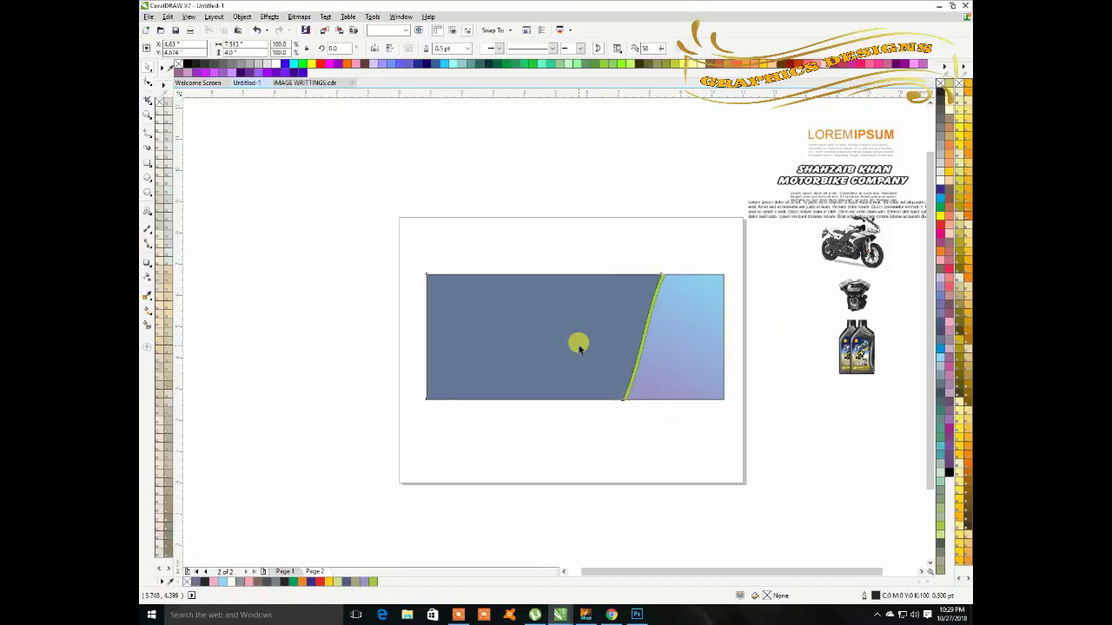
pyautogui.click(145, 313)
pyautogui.moveTo(469, 312); pyautogui.dragTo(622, 402)
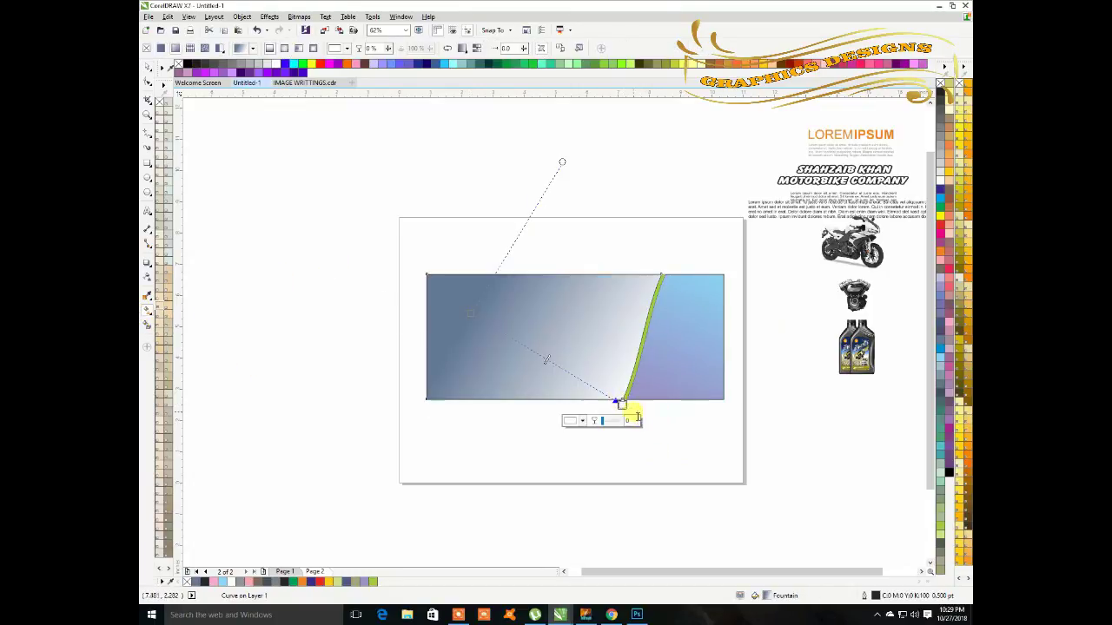
# Try colouring the left section's gradient from light blue at its upper-left corner to Pastel Blue at its lower-right corner
pyautogui.click(619, 401)
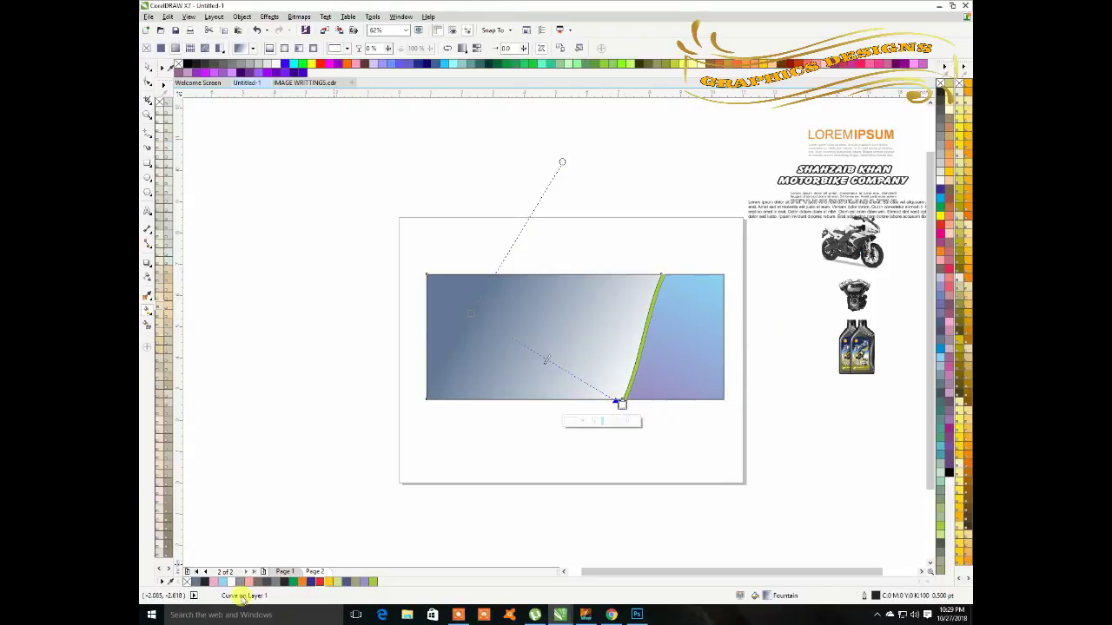
pyautogui.click(363, 582)
pyautogui.moveTo(467, 308); pyautogui.dragTo(445, 282)
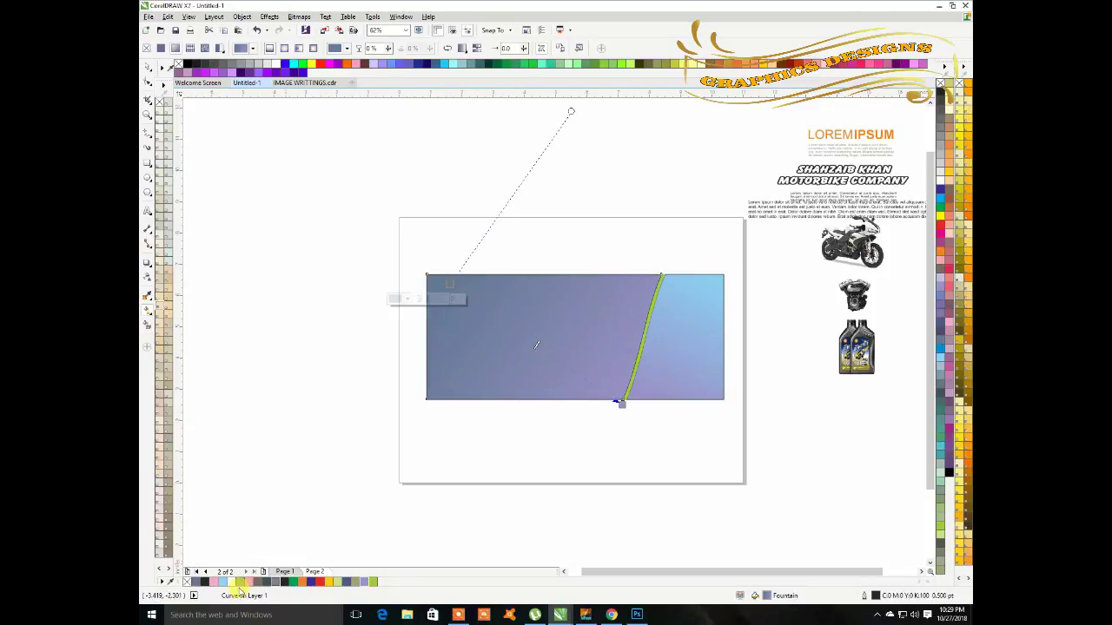
pyautogui.click(224, 582)
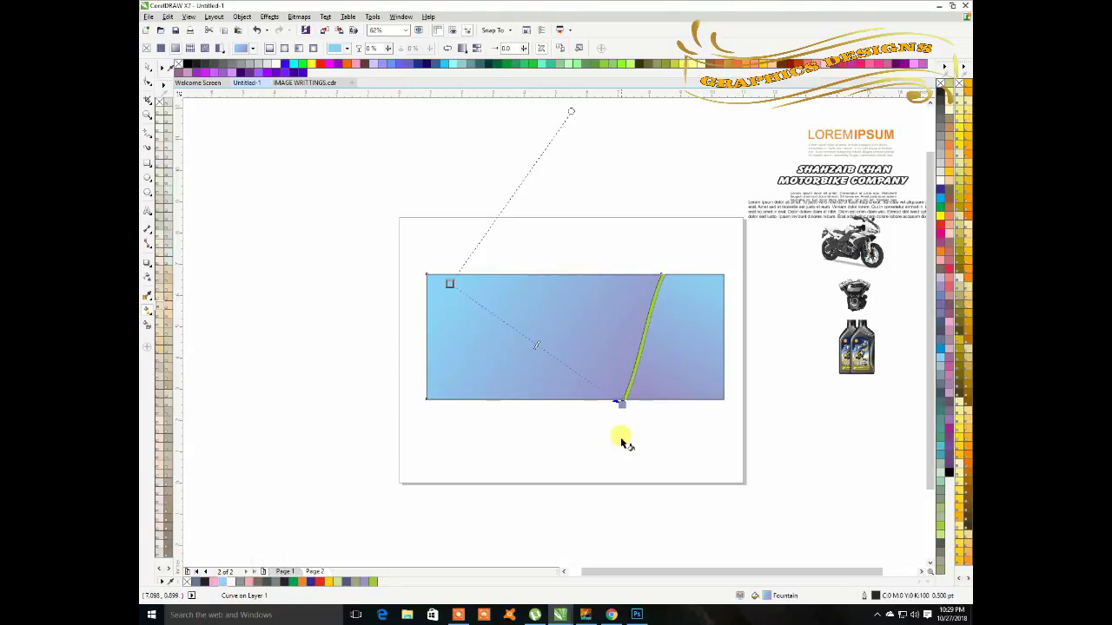
# Set the left section's gradient end colour to light blue and its start colour to Pastel Blue
pyautogui.click(621, 402)
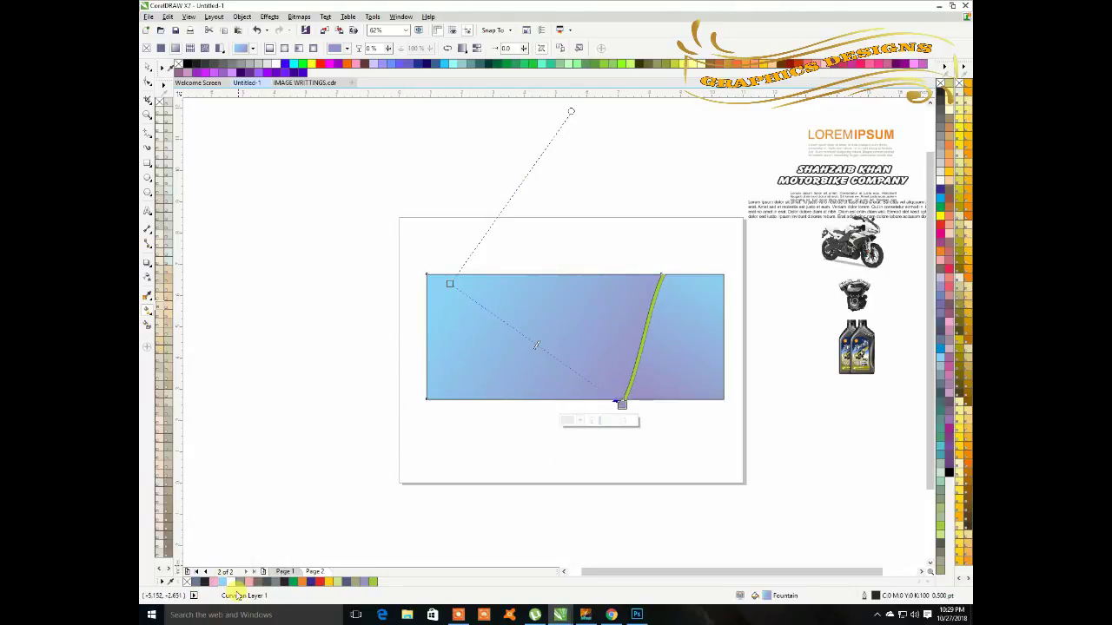
pyautogui.click(224, 582)
pyautogui.click(449, 284)
pyautogui.click(345, 430)
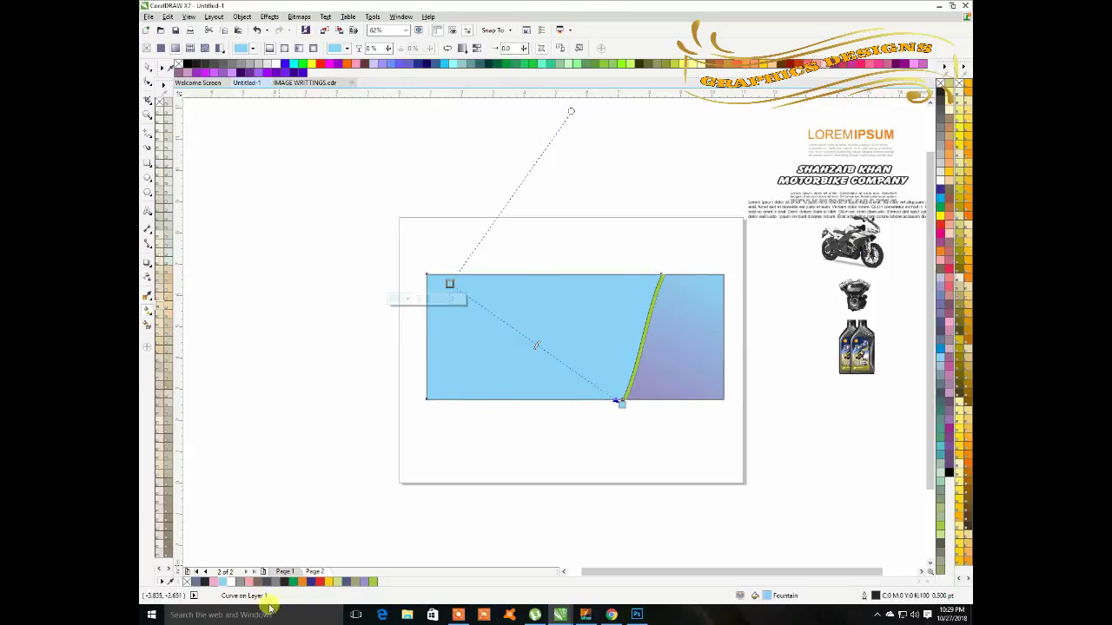
pyautogui.click(365, 582)
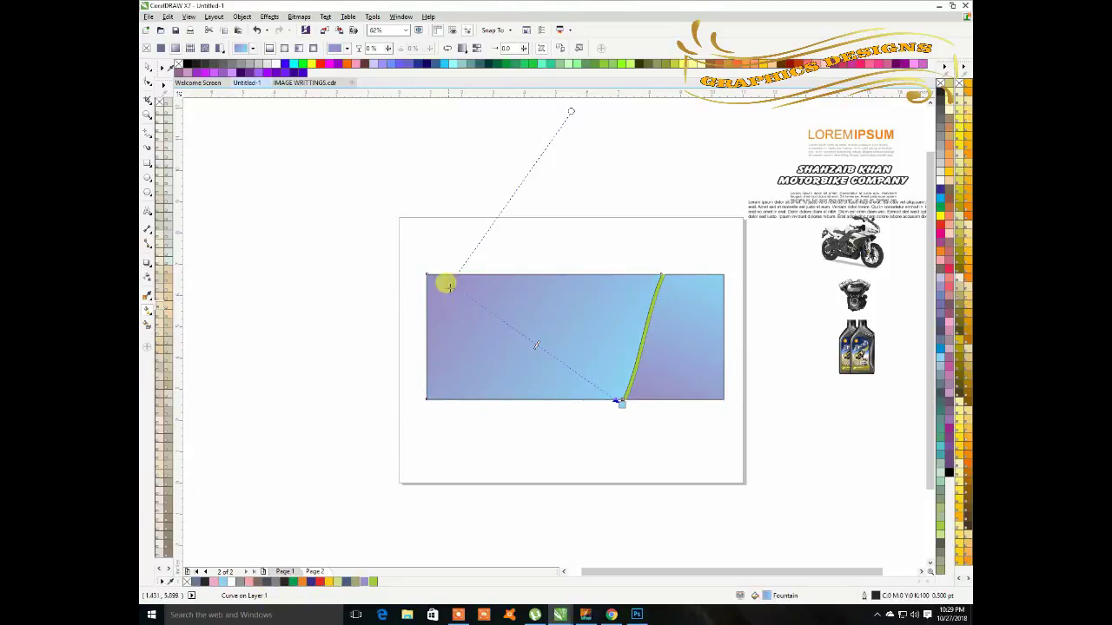
# Adjust the left section's gradient to run from near its upper-left corner to just short of its lower-right corner
pyautogui.moveTo(448, 282); pyautogui.dragTo(429, 275)
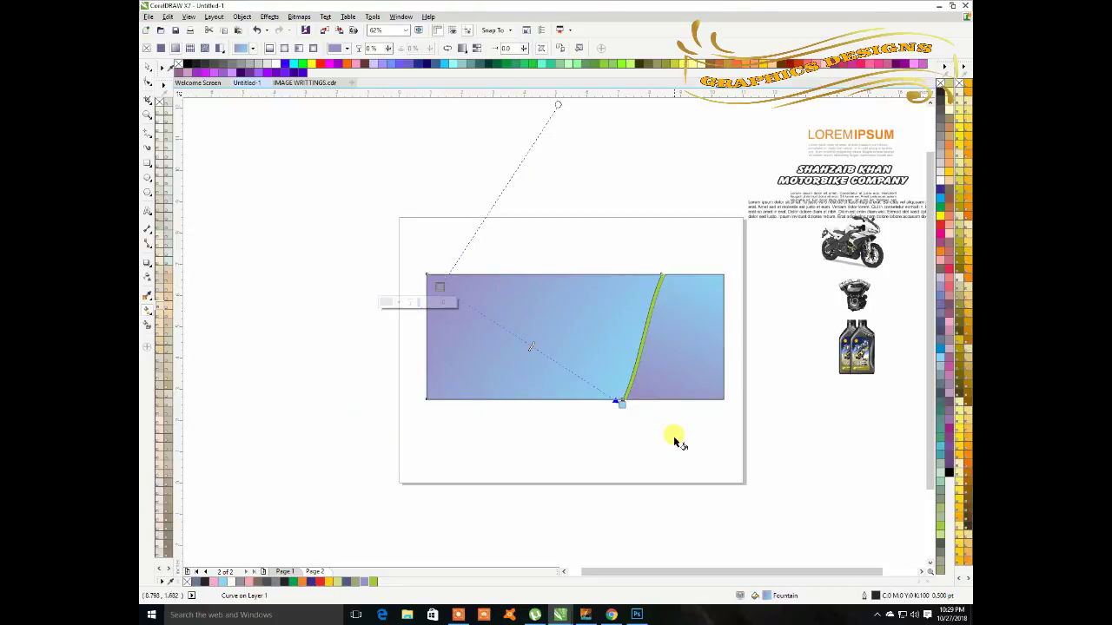
pyautogui.moveTo(621, 400); pyautogui.dragTo(613, 398)
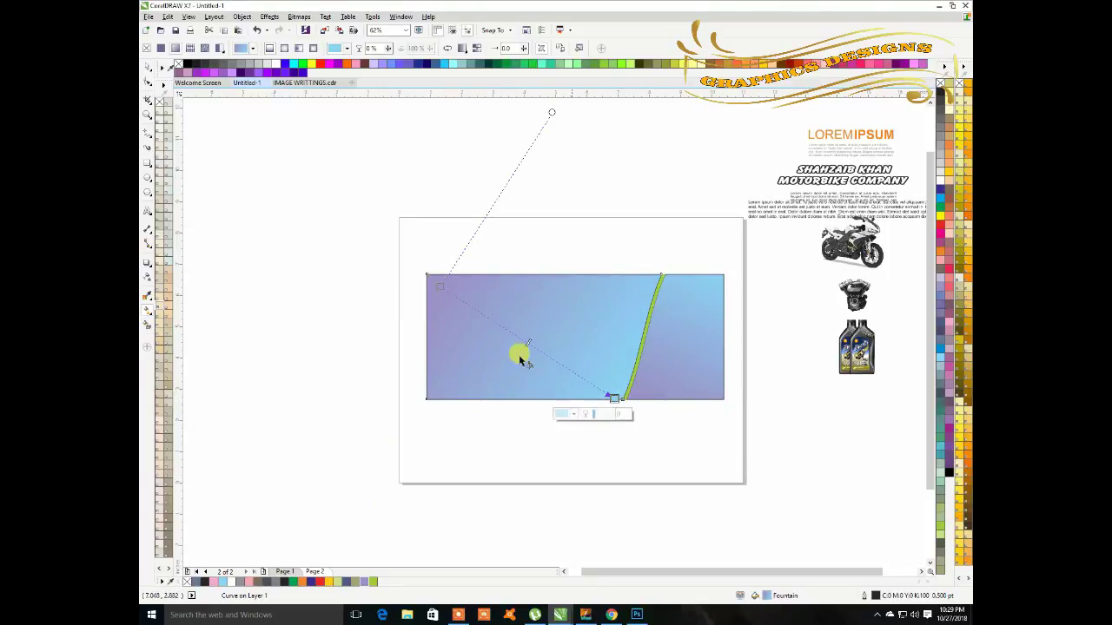
pyautogui.click(147, 68)
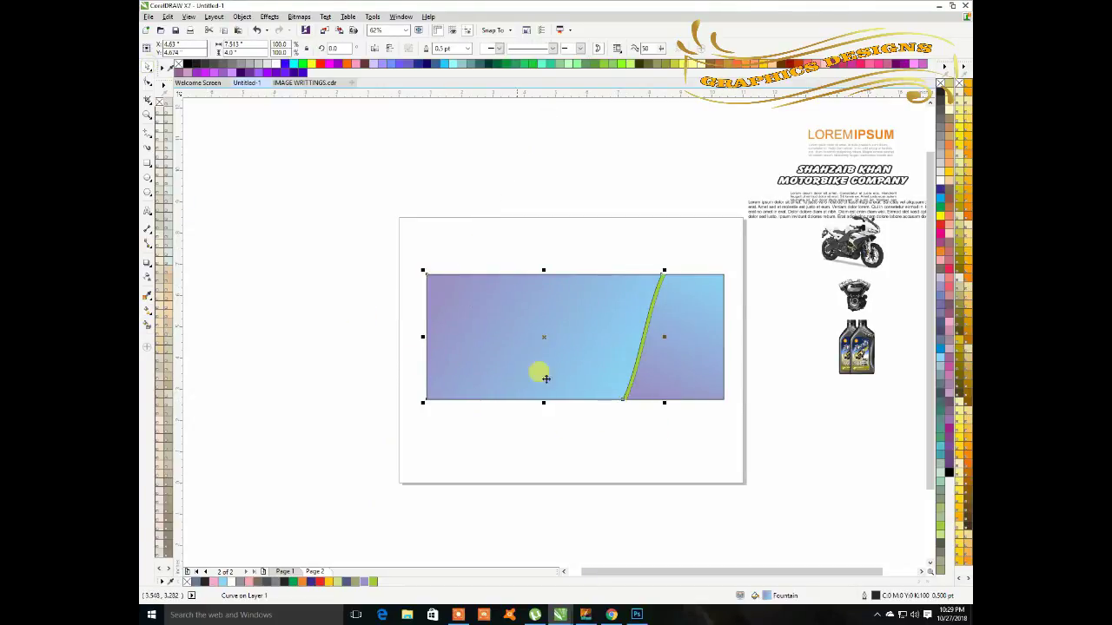
pyautogui.click(648, 429)
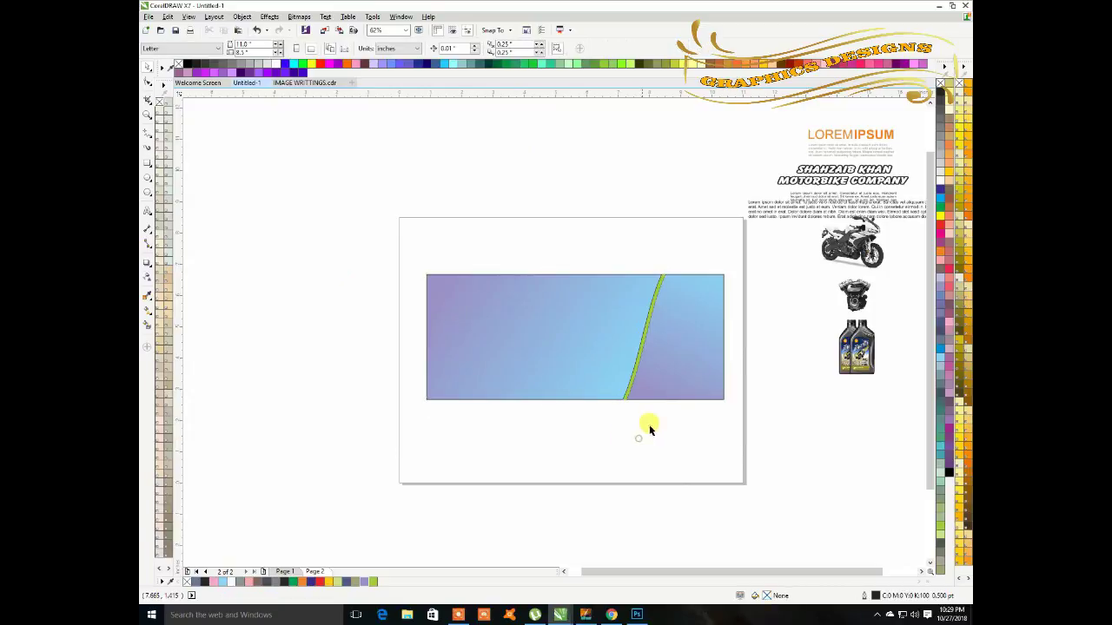
# Recolour the narrow curved strip between the two sections to cyan (C100 M0 Y0 K0)
pyautogui.click(642, 343)
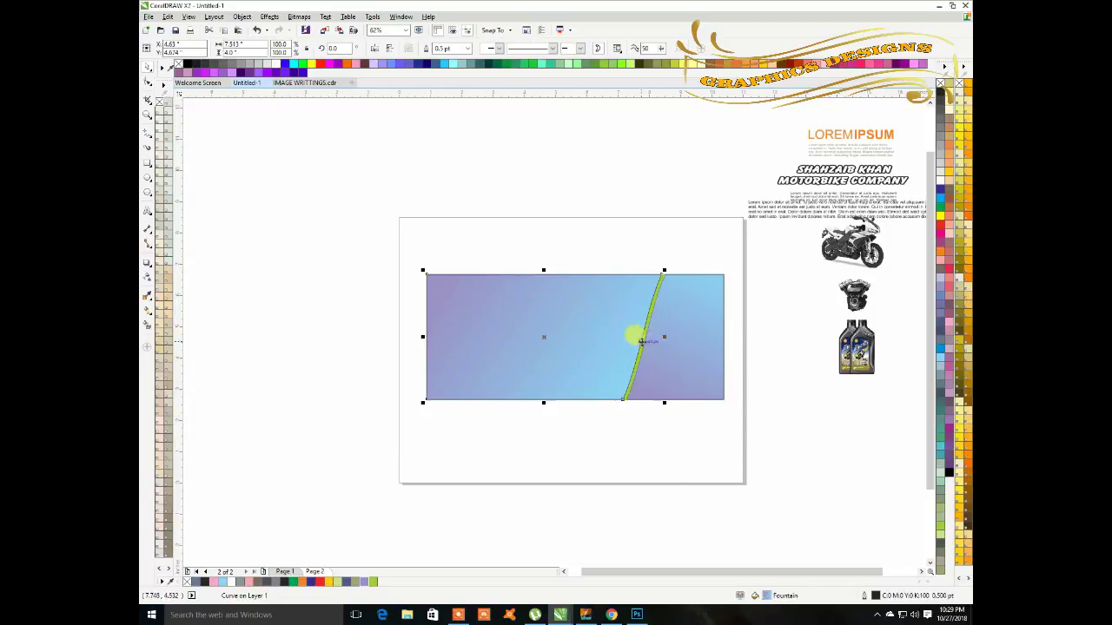
pyautogui.click(692, 231)
pyautogui.click(660, 289)
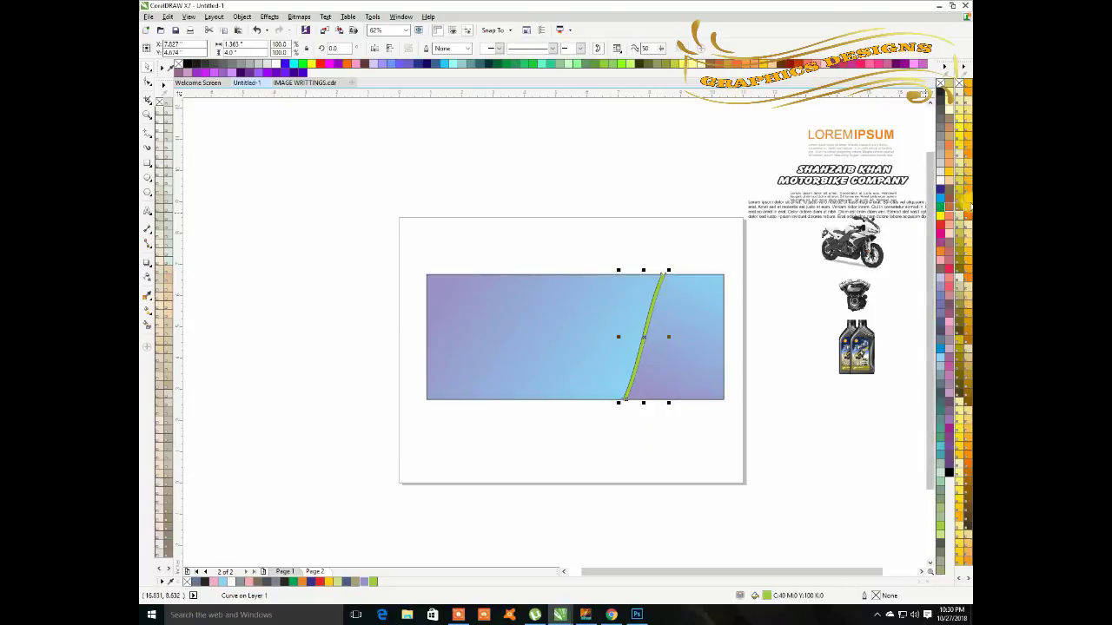
pyautogui.click(942, 201)
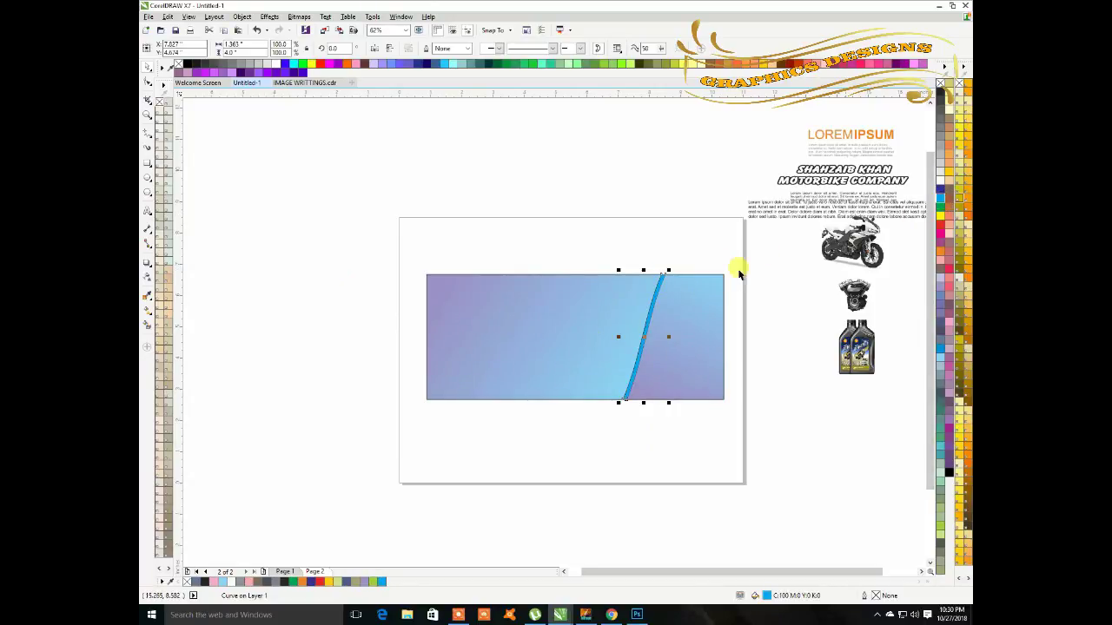
pyautogui.click(654, 480)
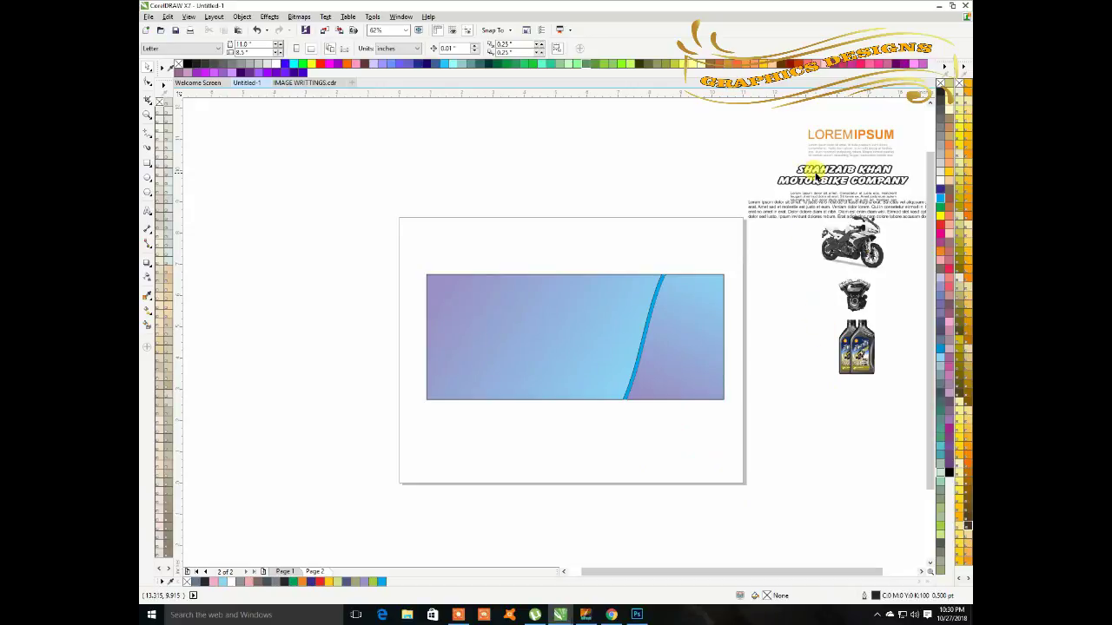
# Move the motorbike company title onto the left section, centred near its upper edge
pyautogui.click(840, 171)
pyautogui.moveTo(832, 169); pyautogui.dragTo(537, 290)
pyautogui.scroll(2, 558, 299)
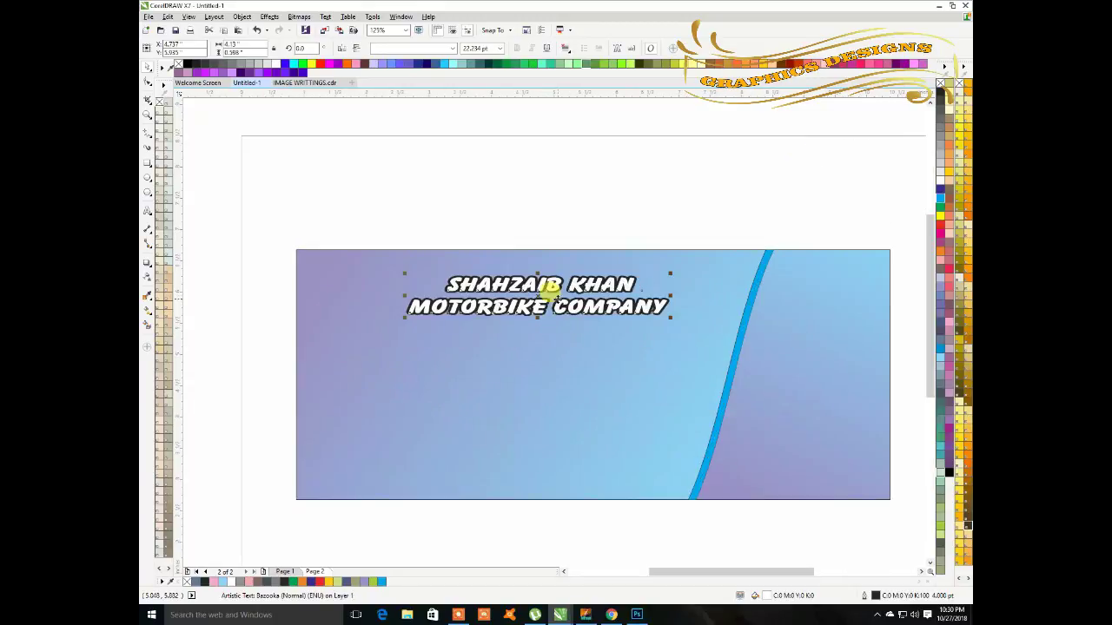
pyautogui.scroll(-2, 582, 304)
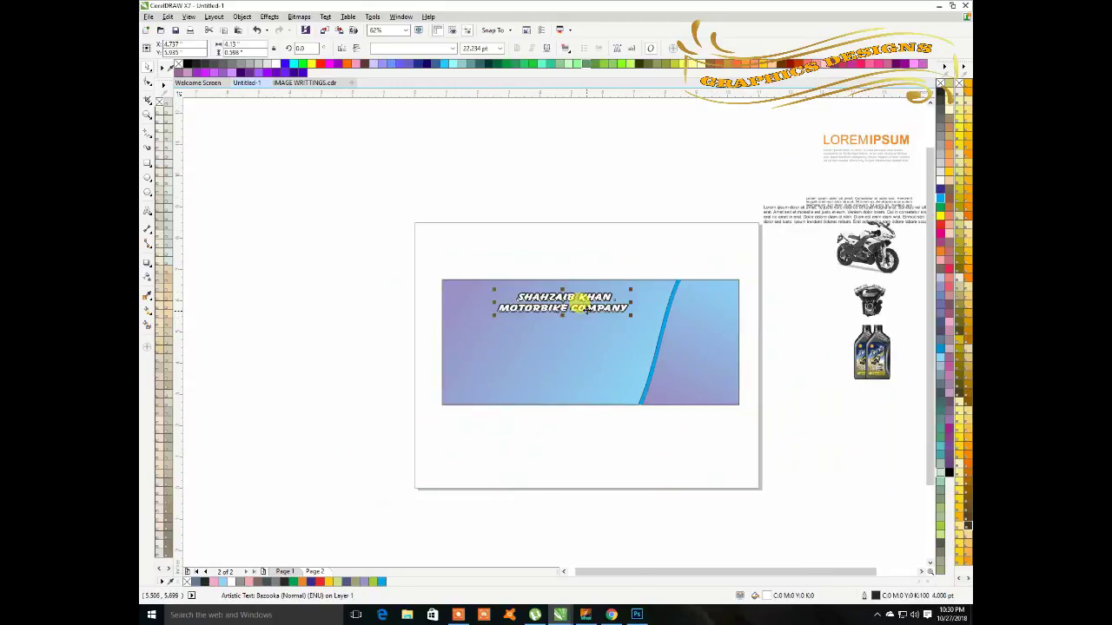
pyautogui.click(813, 330)
# Place small motorbike copies about 1.1 inches wide on both sides of the title, with the left one near the banner's edge
pyautogui.moveTo(865, 248)
pyautogui.mouseDown()
pyautogui.moveTo(780, 291)
pyautogui.moveTo(686, 312)
pyautogui.moveTo(705, 332)
pyautogui.moveTo(669, 299)
pyautogui.moveTo(653, 300)
pyautogui.moveTo(671, 321)
pyautogui.moveTo(652, 303)
pyautogui.moveTo(474, 301)
pyautogui.mouseUp()
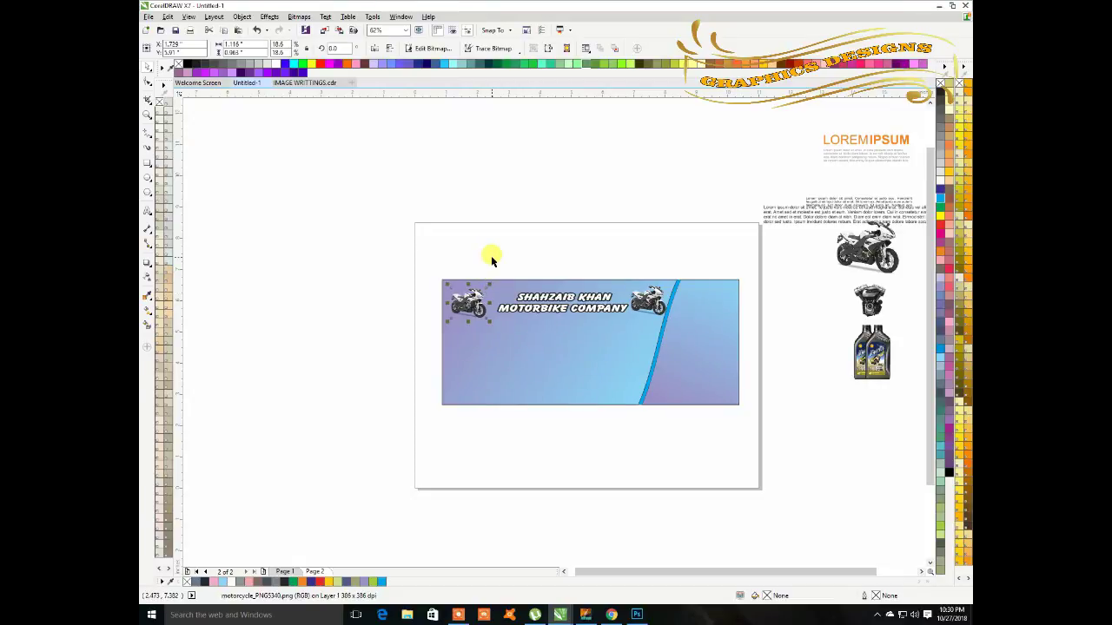
pyautogui.press('Up')
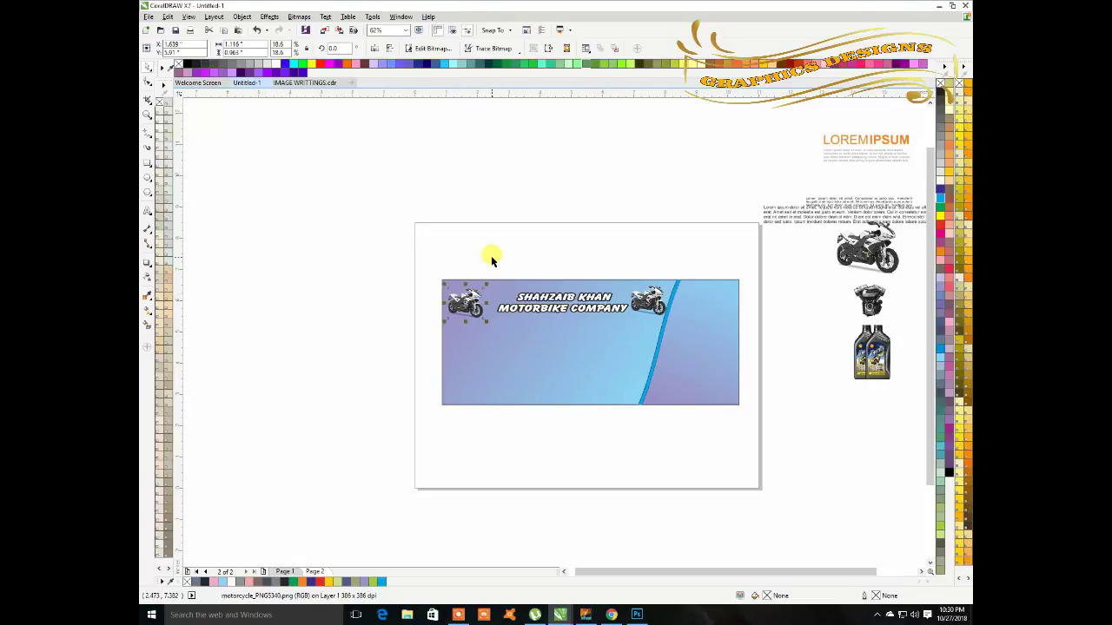
pyautogui.click(554, 231)
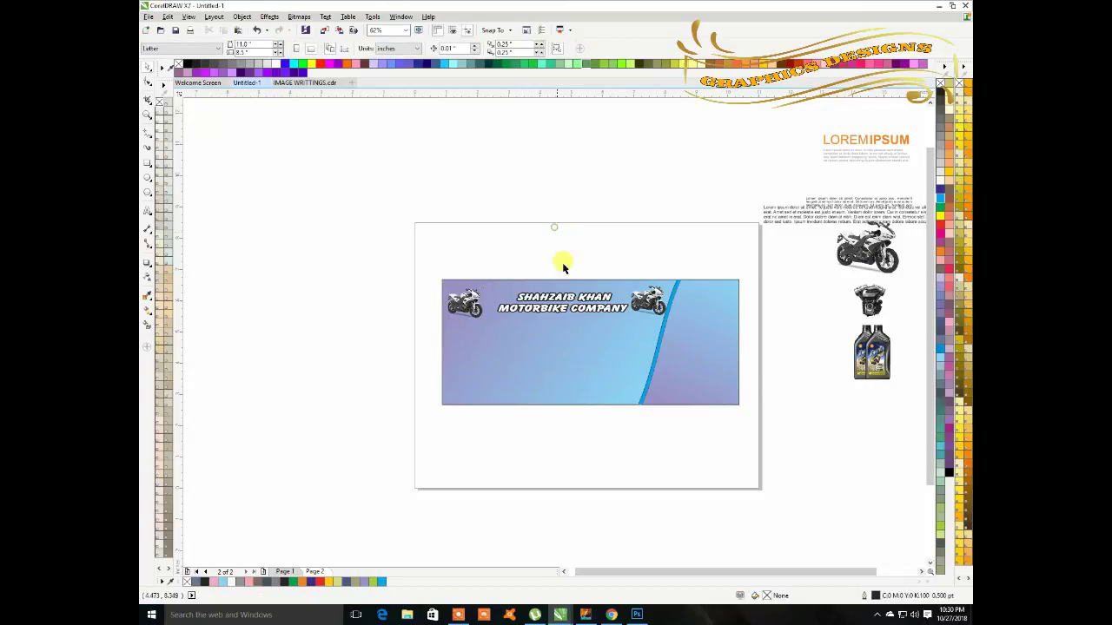
# Nudge the company title and the right-hand small motorbike slightly left to even out the header spacing
pyautogui.click(564, 295)
pyautogui.press('Left')
pyautogui.press('Left')
pyautogui.press('Left')
pyautogui.press('Left')
pyautogui.press('Left')
pyautogui.press('Left')
pyautogui.press('Left')
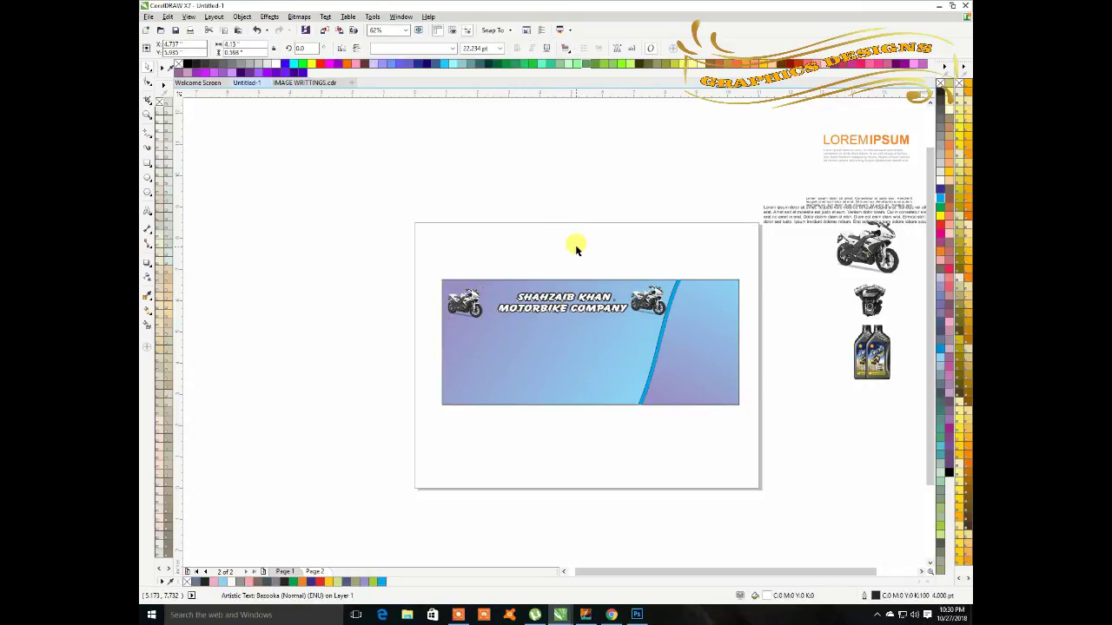
pyautogui.press('Left')
pyautogui.press('Left')
pyautogui.press('Left')
pyautogui.press('Left')
pyautogui.press('Left')
pyautogui.press('Left')
pyautogui.press('Left')
pyautogui.press('Left')
pyautogui.press('Left')
pyautogui.press('Left')
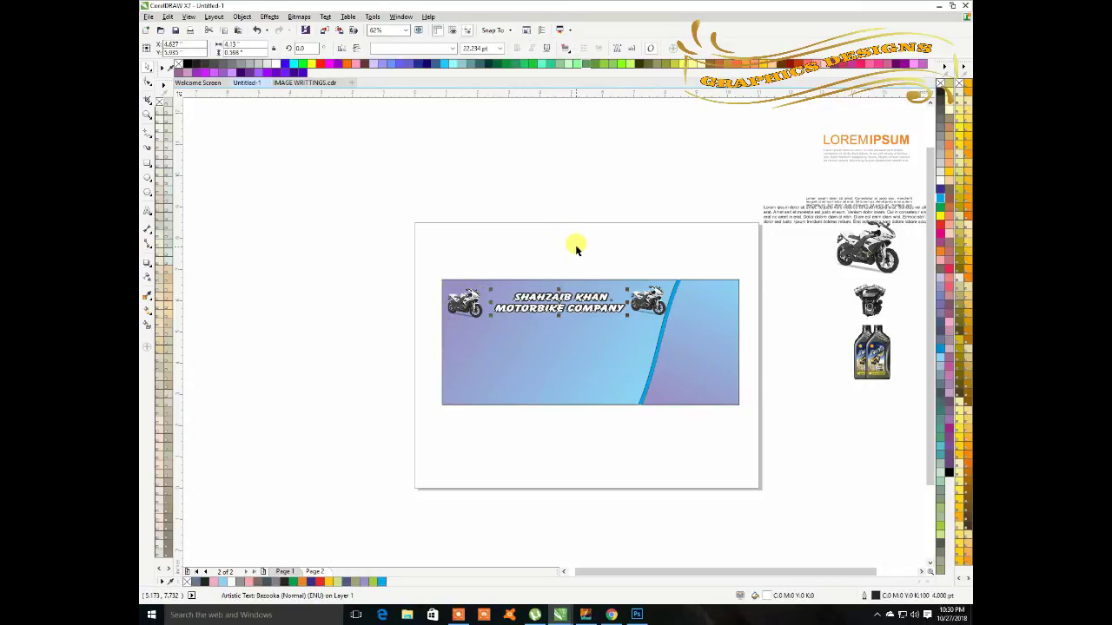
pyautogui.press('Left')
pyautogui.press('Left')
pyautogui.press('Left')
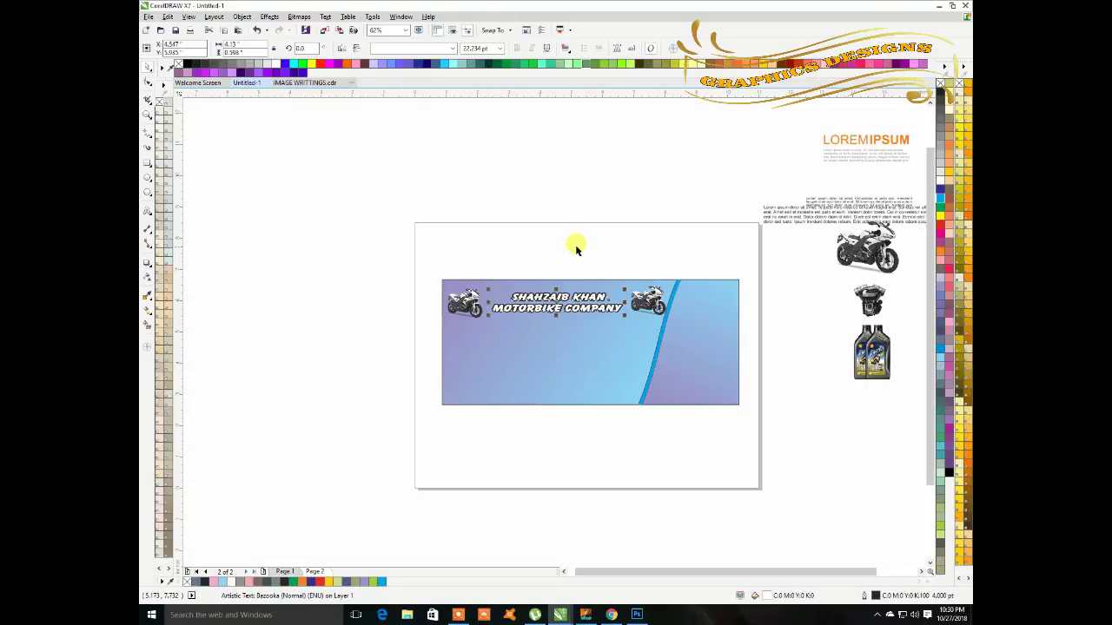
pyautogui.click(652, 304)
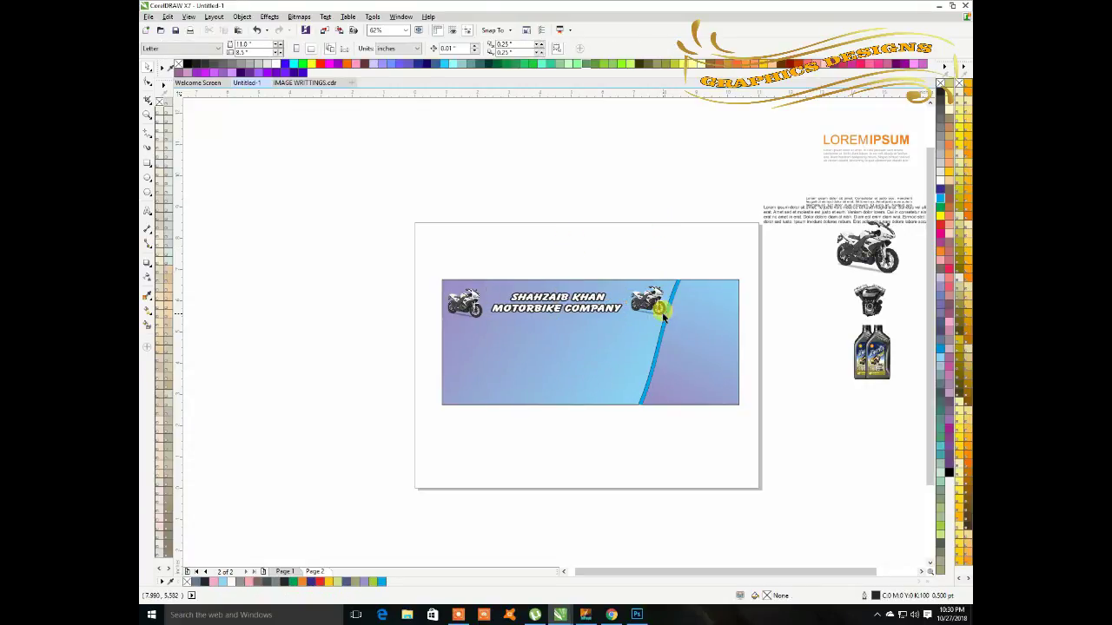
pyautogui.click(650, 253)
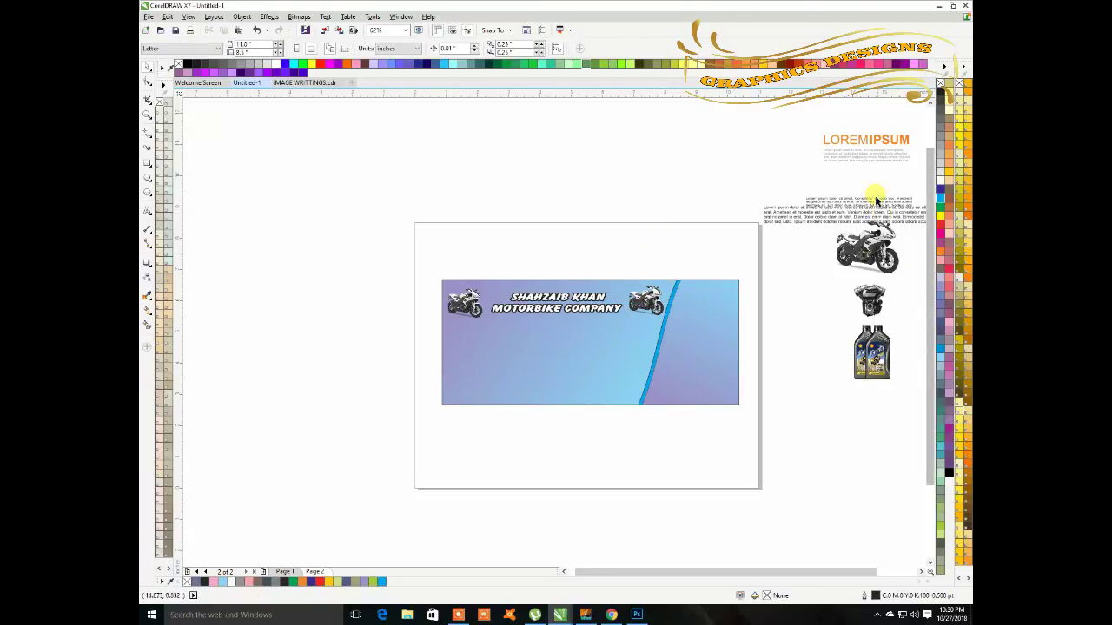
# Place the LOREMIPSUM heading along the right section's lower edge, about 2.6 inches wide with a 4 pt white outline
pyautogui.click(866, 141)
pyautogui.moveTo(866, 139); pyautogui.dragTo(720, 384)
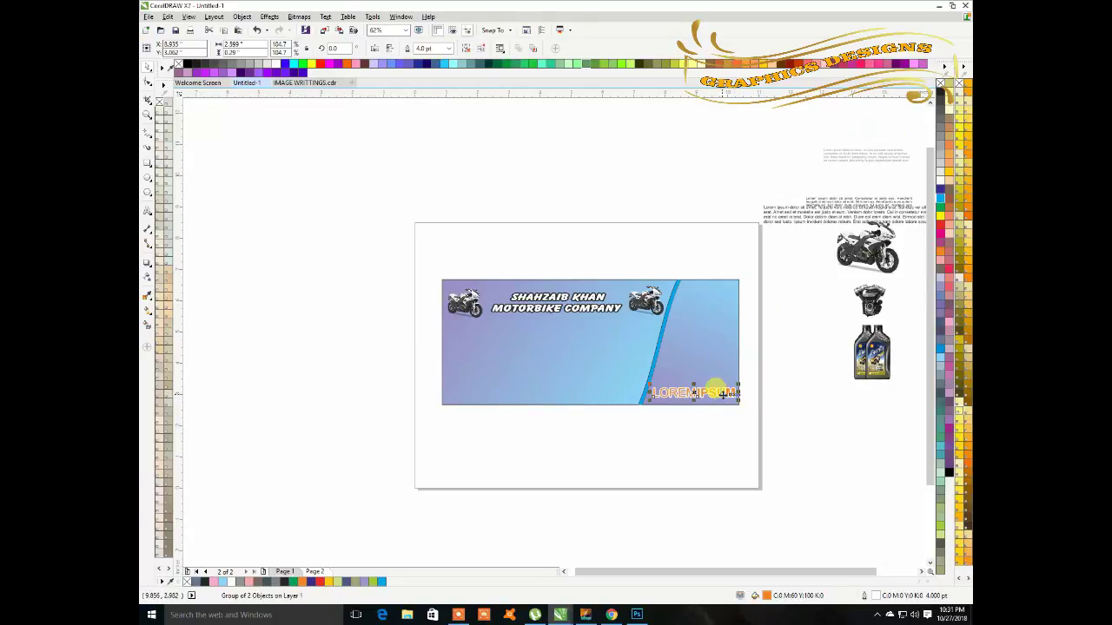
pyautogui.click(742, 351)
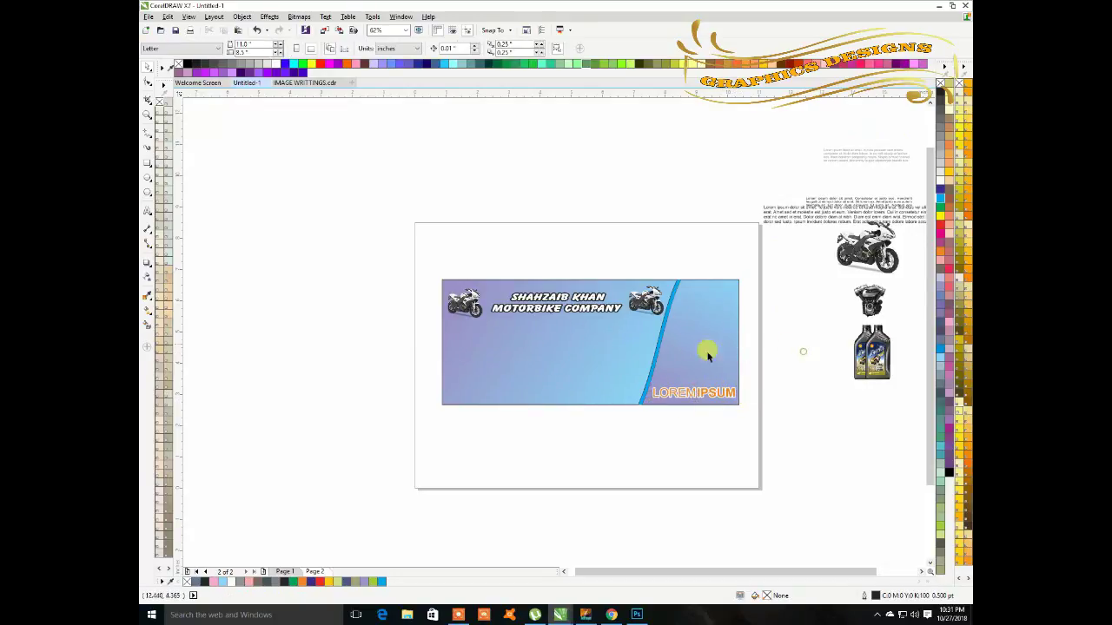
# Move the oil bottles image into the right section, just above the LOREMIPSUM heading
pyautogui.click(845, 156)
pyautogui.click(871, 348)
pyautogui.moveTo(872, 348); pyautogui.dragTo(698, 345)
pyautogui.press('Right')
pyautogui.press('Down')
pyautogui.press('Down')
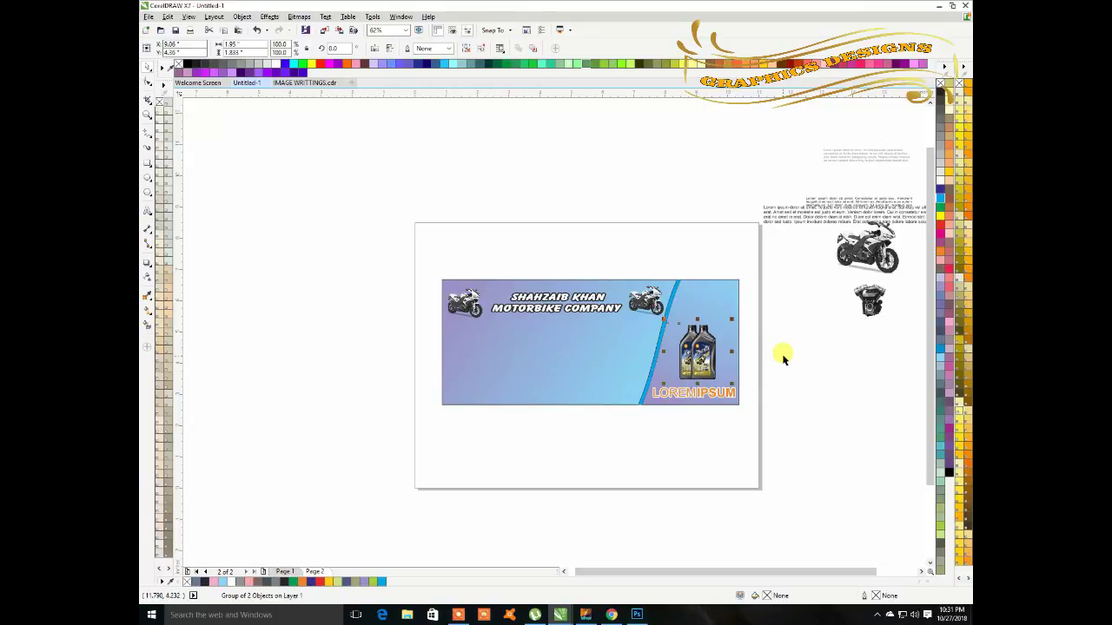
pyautogui.click(788, 334)
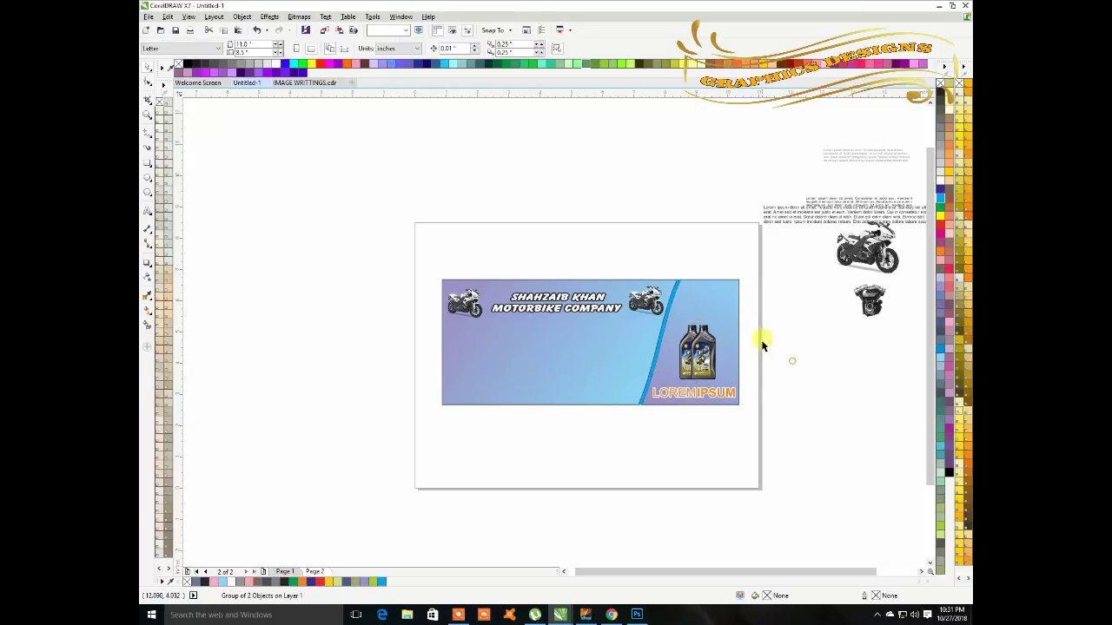
# Scale the small grey paragraph to about 1.9 inches wide, place it near the right section's upper edge and colour it white
pyautogui.click(862, 159)
pyautogui.moveTo(876, 148); pyautogui.dragTo(740, 306)
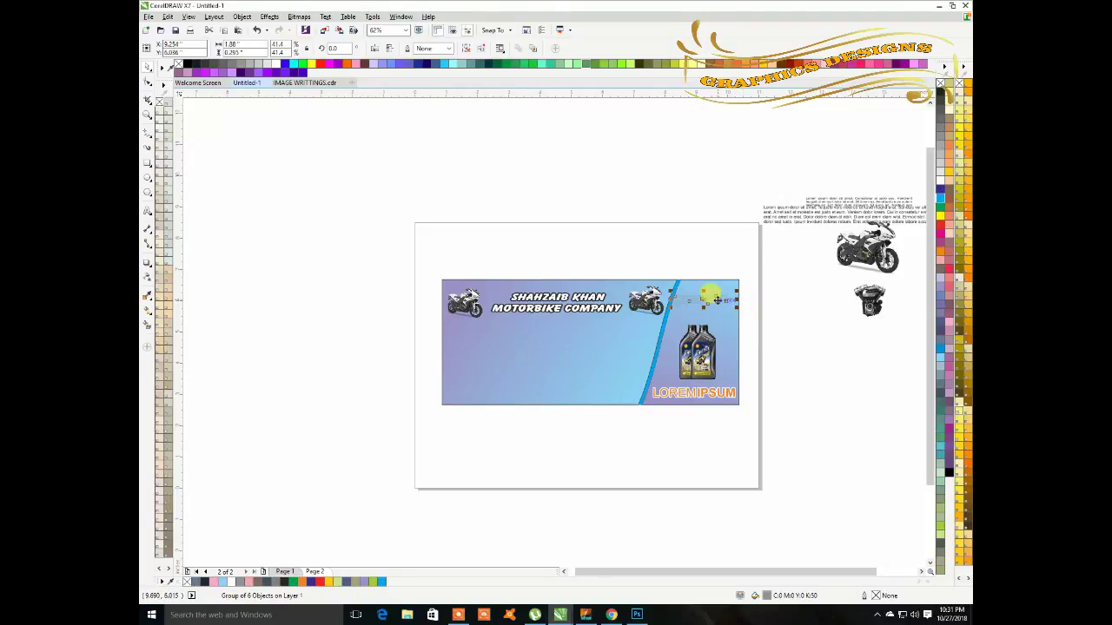
pyautogui.moveTo(720, 297); pyautogui.dragTo(720, 294)
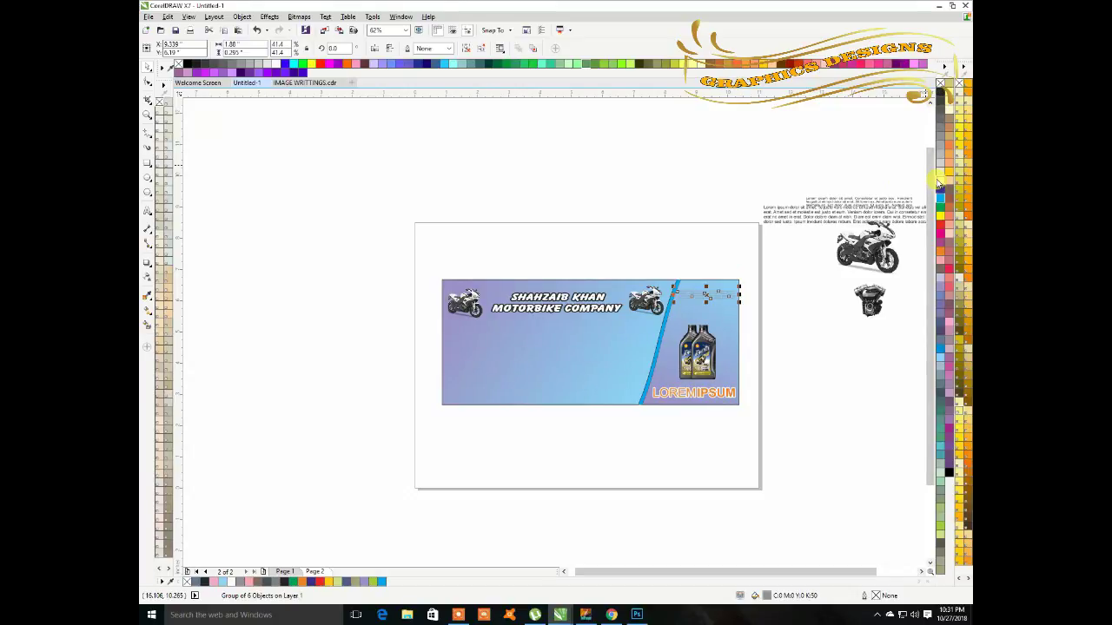
pyautogui.scroll(2, 691, 305)
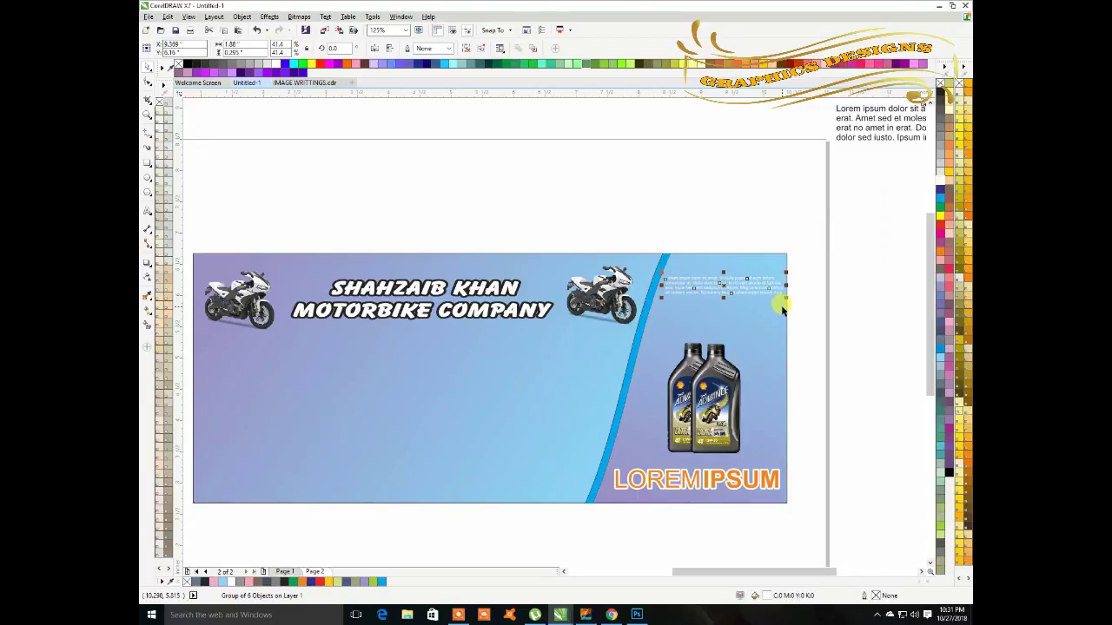
pyautogui.click(856, 354)
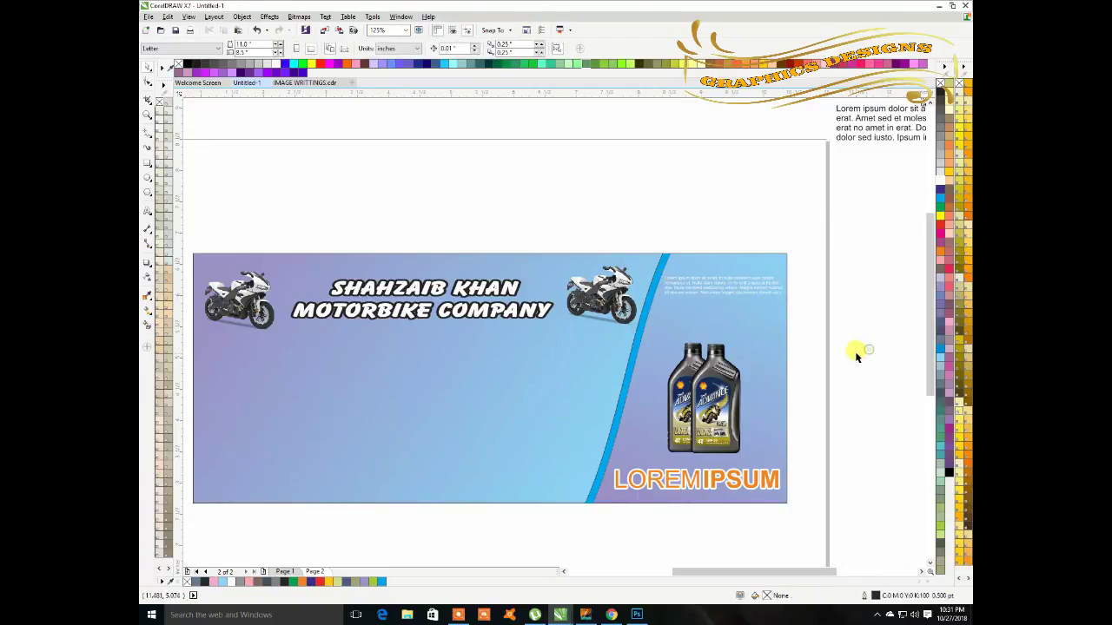
# Move the large black lorem ipsum paragraph from beside the page into the banner's left section, below the company title
pyautogui.scroll(-2, 853, 355)
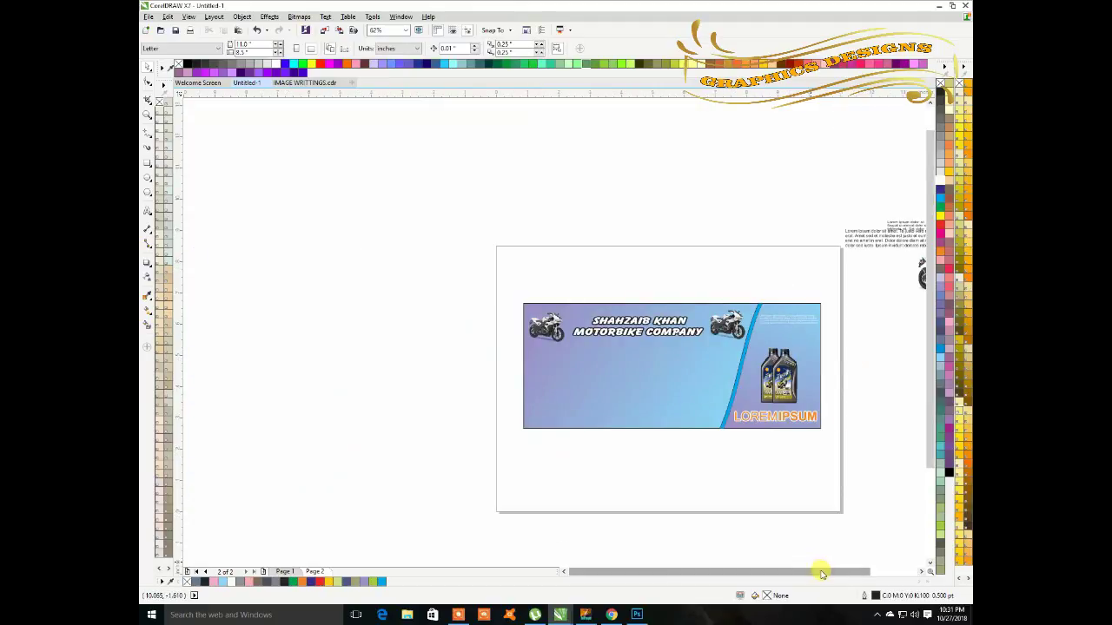
pyautogui.moveTo(819, 570); pyautogui.dragTo(838, 571)
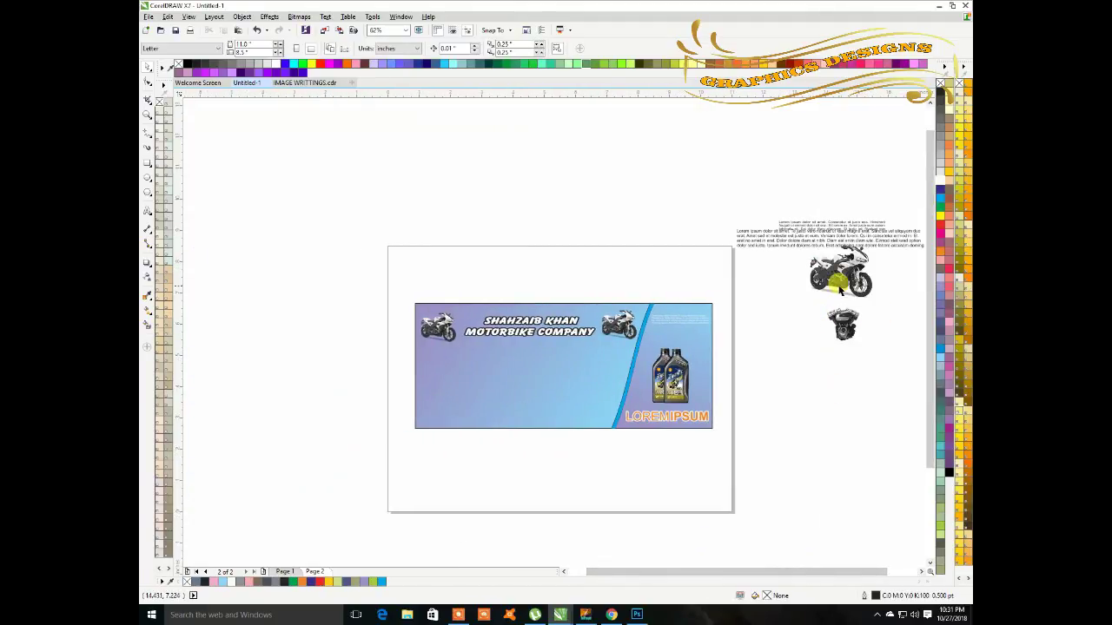
pyautogui.click(839, 278)
pyautogui.moveTo(826, 568); pyautogui.dragTo(844, 569)
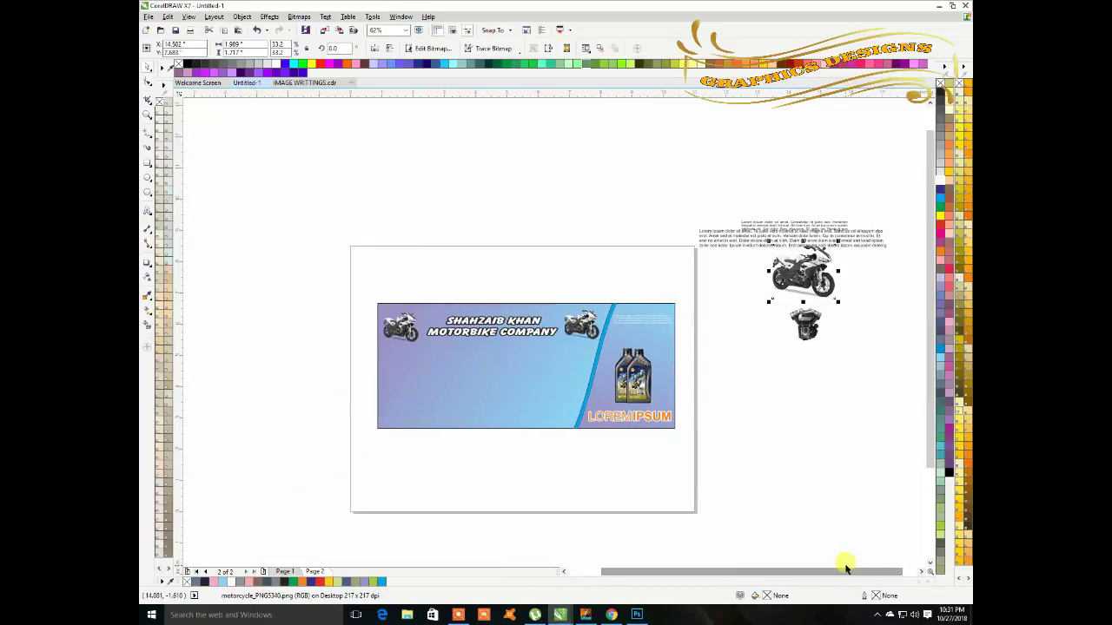
pyautogui.click(723, 239)
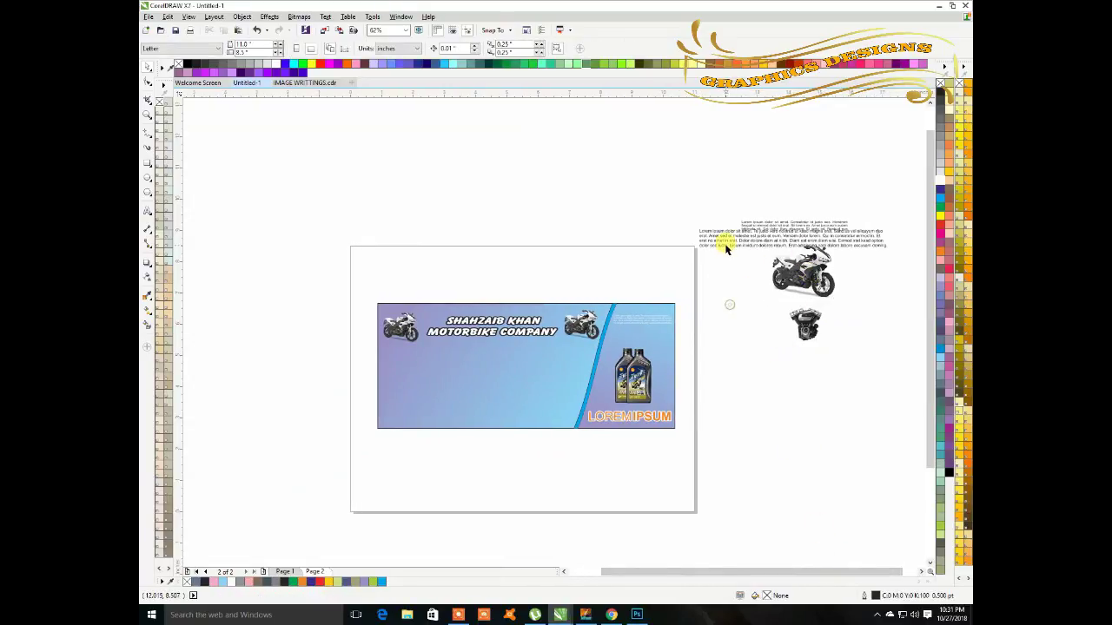
pyautogui.moveTo(723, 239); pyautogui.dragTo(429, 362)
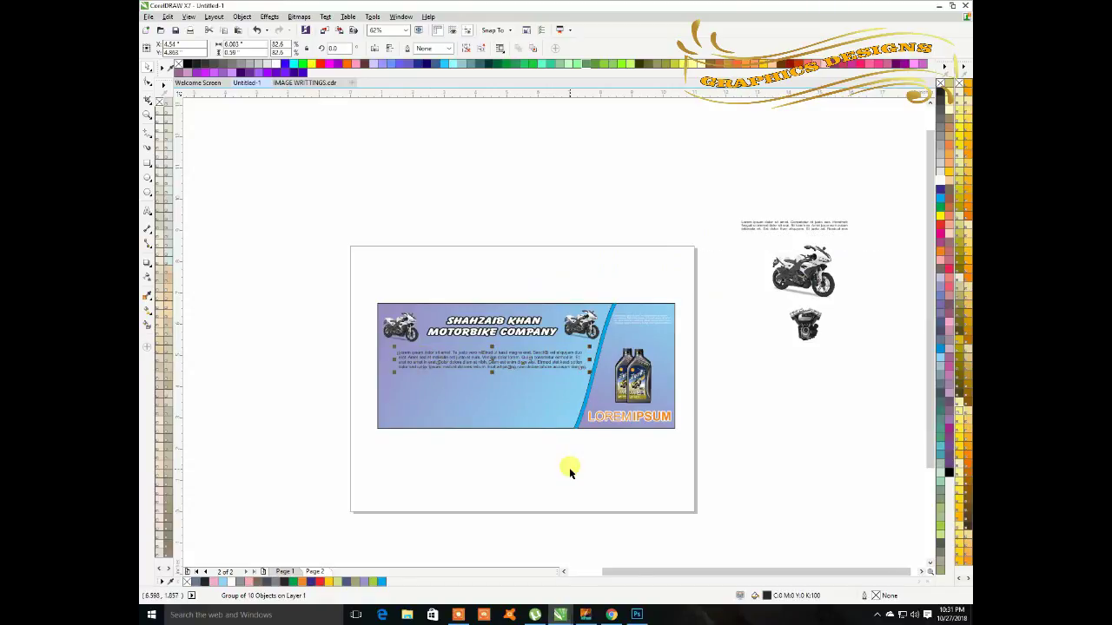
# Nudge the black paragraph slightly left to keep it clear of the curved divider
pyautogui.press('Left')
pyautogui.press('Left')
pyautogui.press('Left')
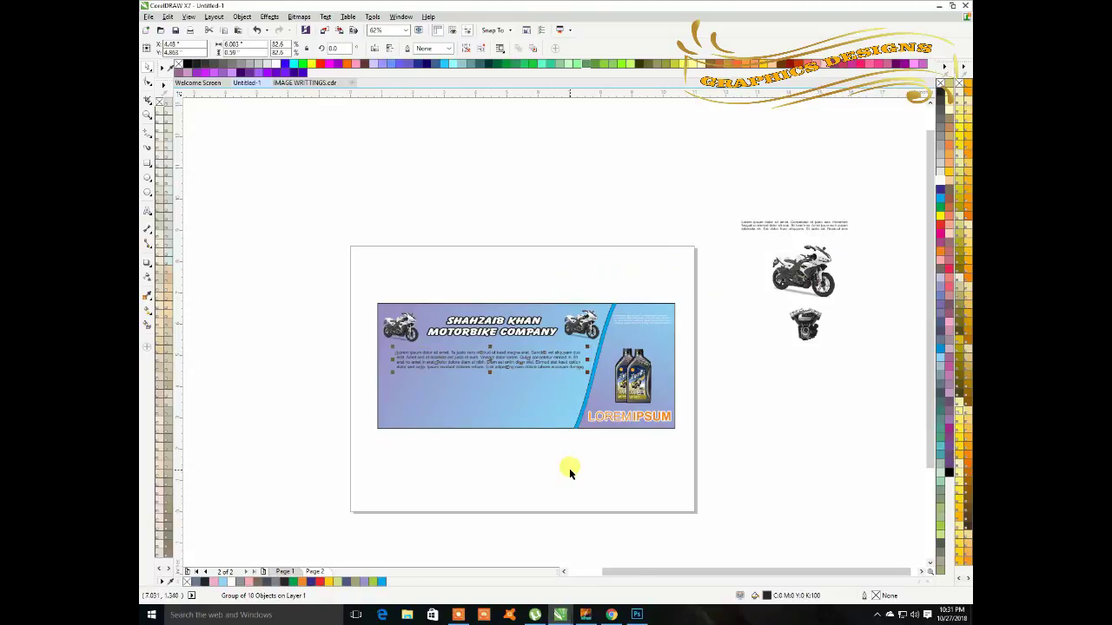
pyautogui.press('Left')
pyautogui.press('Left')
pyautogui.press('Left')
pyautogui.press('Left')
pyautogui.press('Left')
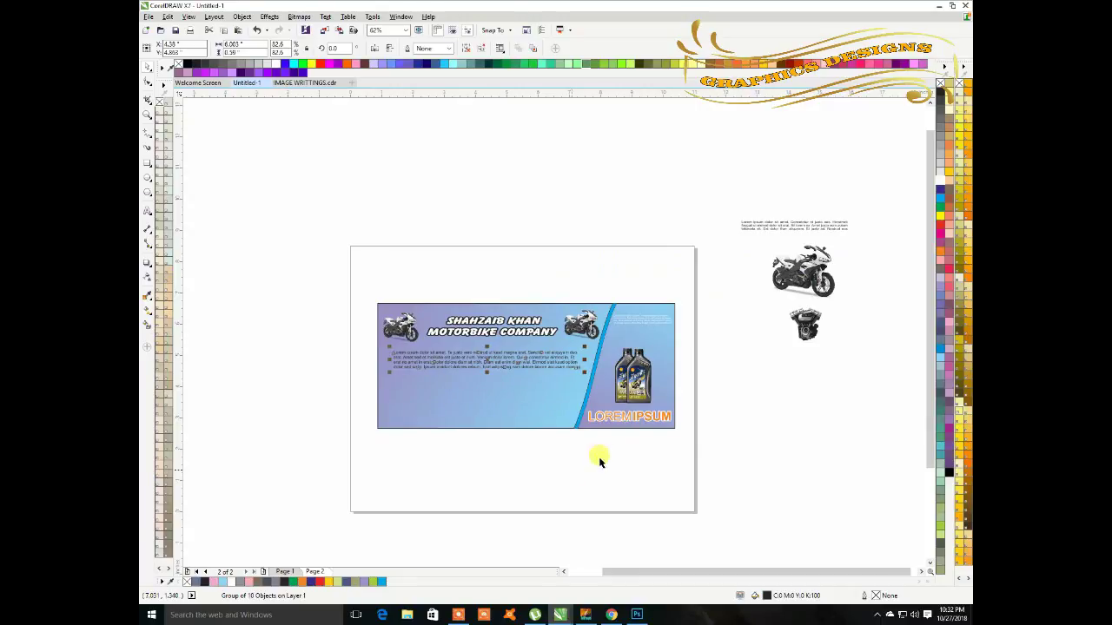
# Move the large motorbike image from beside the page into the left section's lower left corner, below the paragraph
pyautogui.click(837, 426)
pyautogui.click(803, 270)
pyautogui.moveTo(804, 270); pyautogui.dragTo(426, 400)
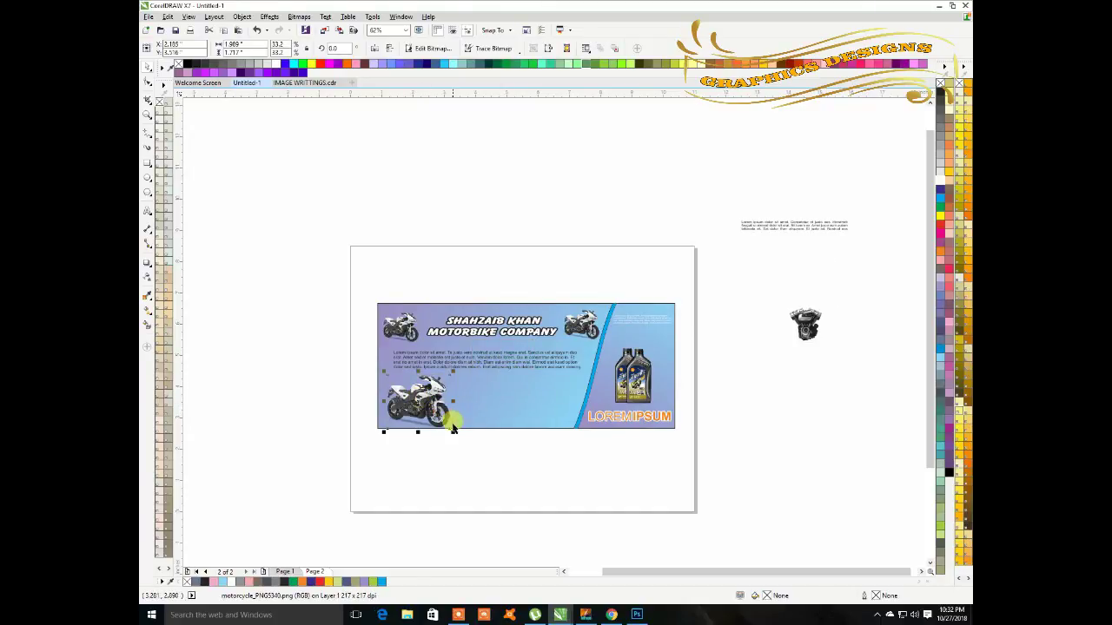
pyautogui.moveTo(452, 432)
pyautogui.mouseDown()
pyautogui.moveTo(441, 417)
pyautogui.moveTo(449, 428)
pyautogui.mouseUp()
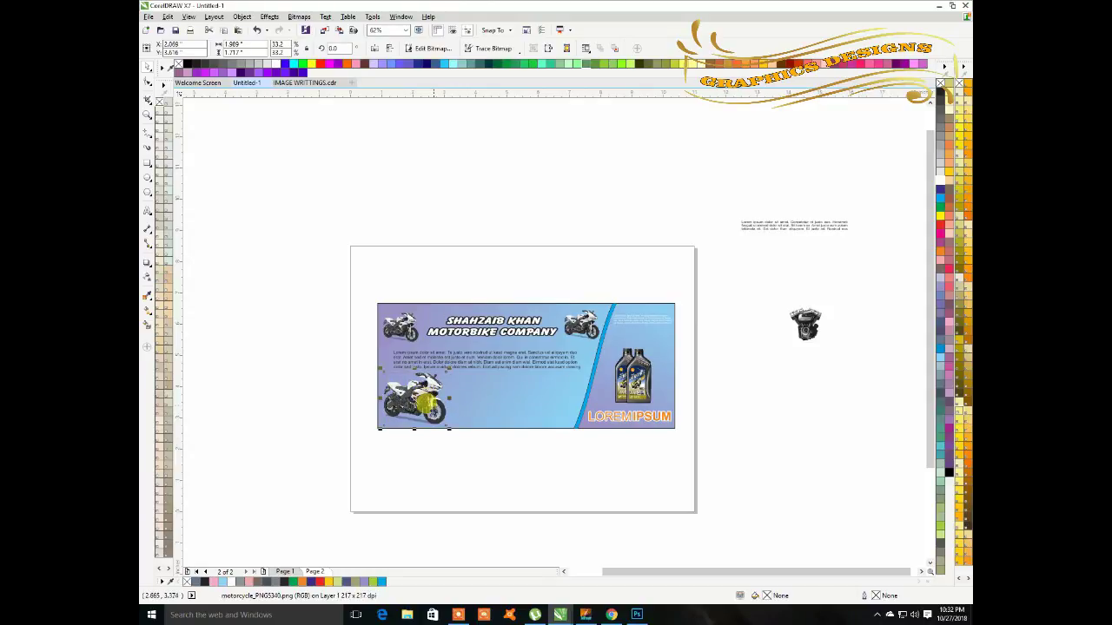
pyautogui.click(472, 447)
# Move the engine image into the left section's lower right area, just left of the curved divider
pyautogui.click(785, 332)
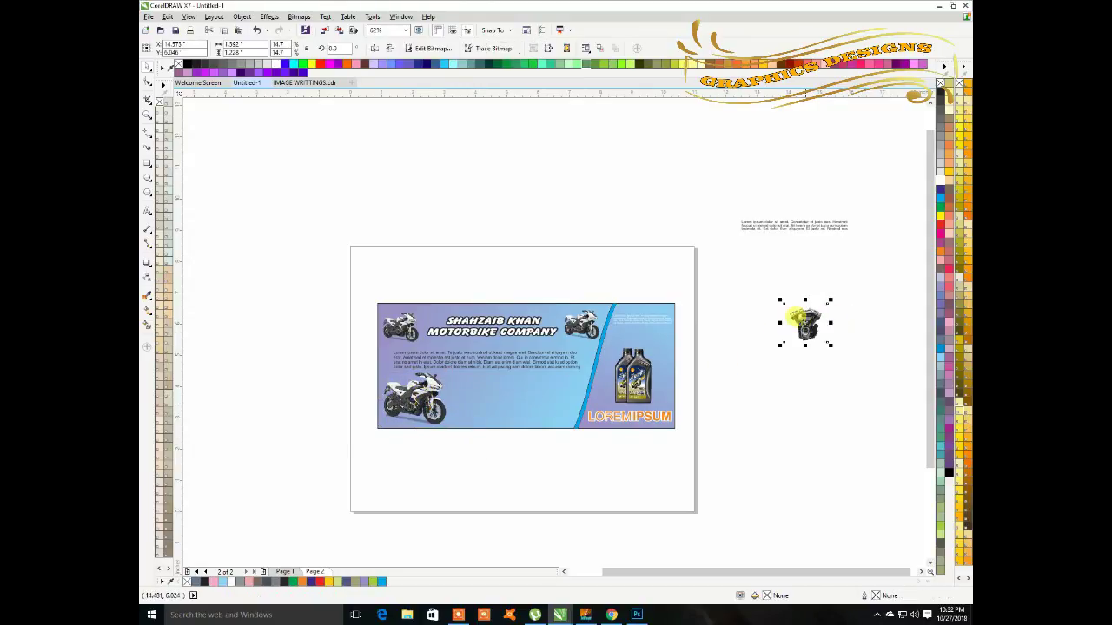
pyautogui.moveTo(793, 322); pyautogui.dragTo(558, 403)
pyautogui.click(558, 404)
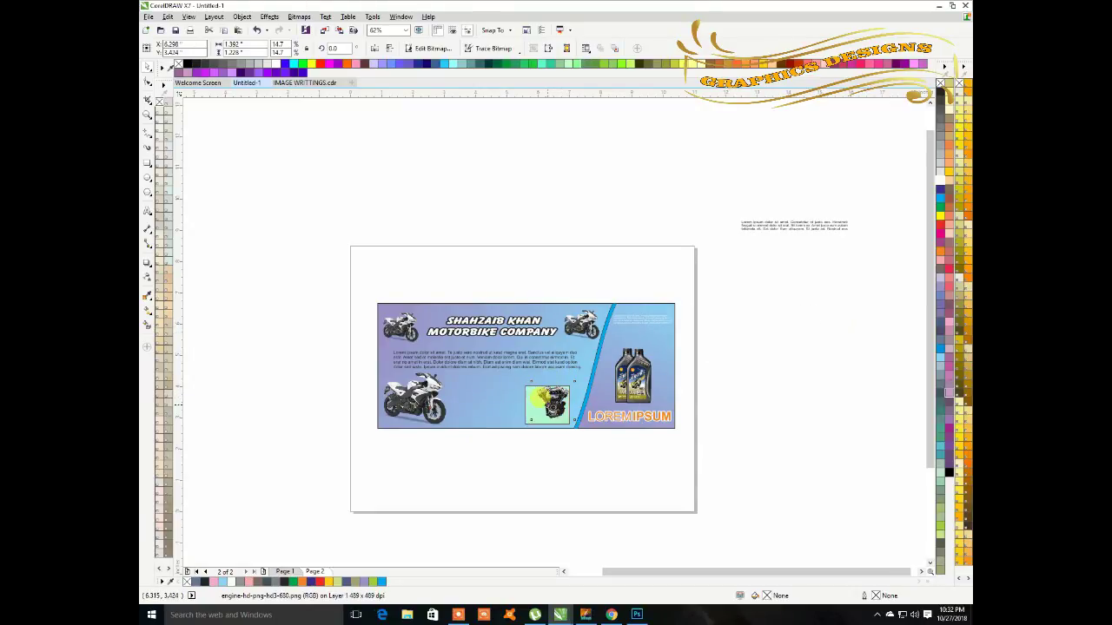
pyautogui.click(561, 457)
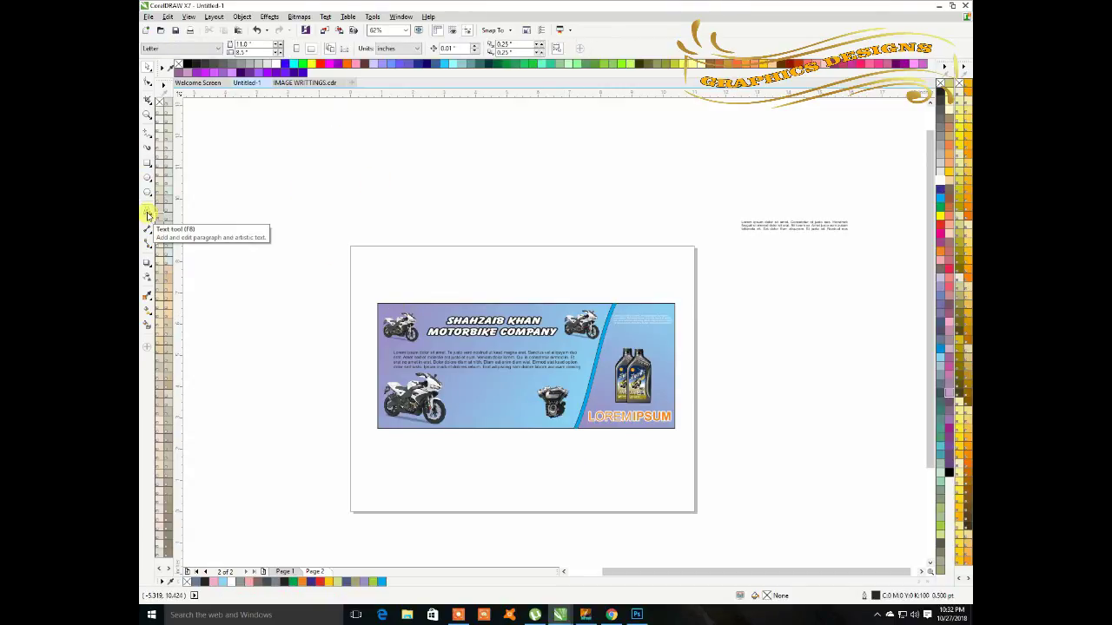
# Add the artistic text ADVANCE OIL COMPANY on the empty area right of the page
pyautogui.click(148, 213)
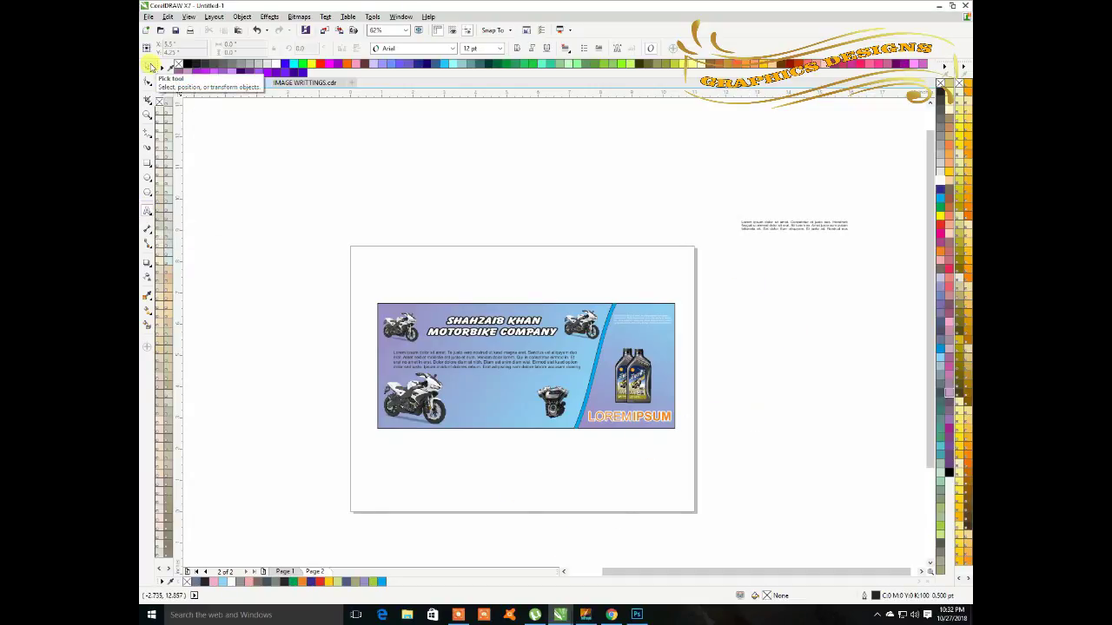
pyautogui.click(756, 400)
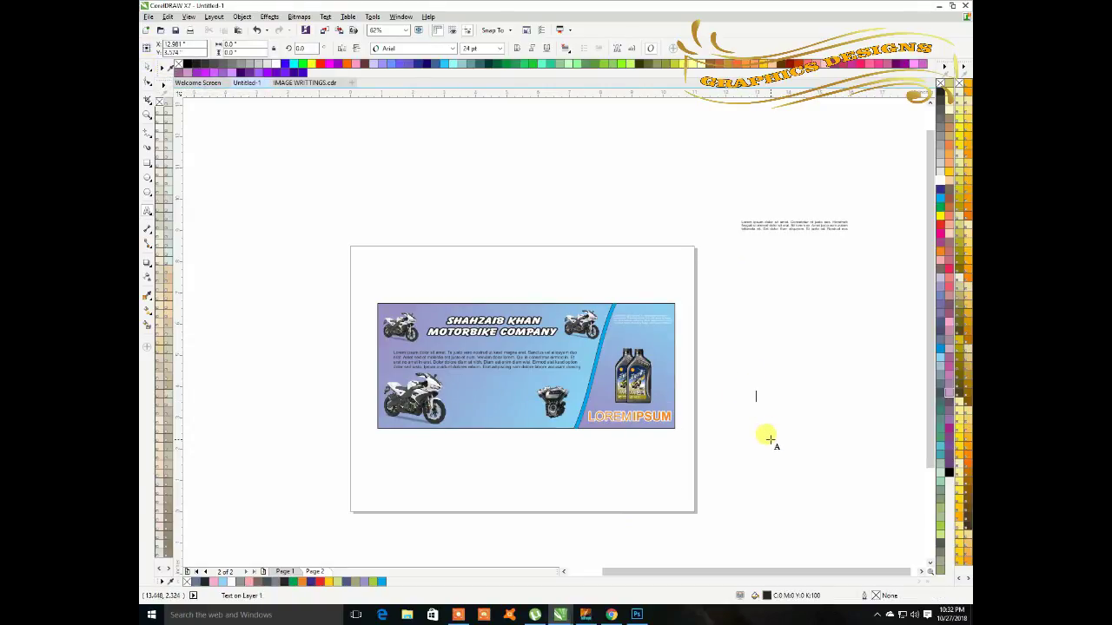
pyautogui.write('ADVANCE OIL')
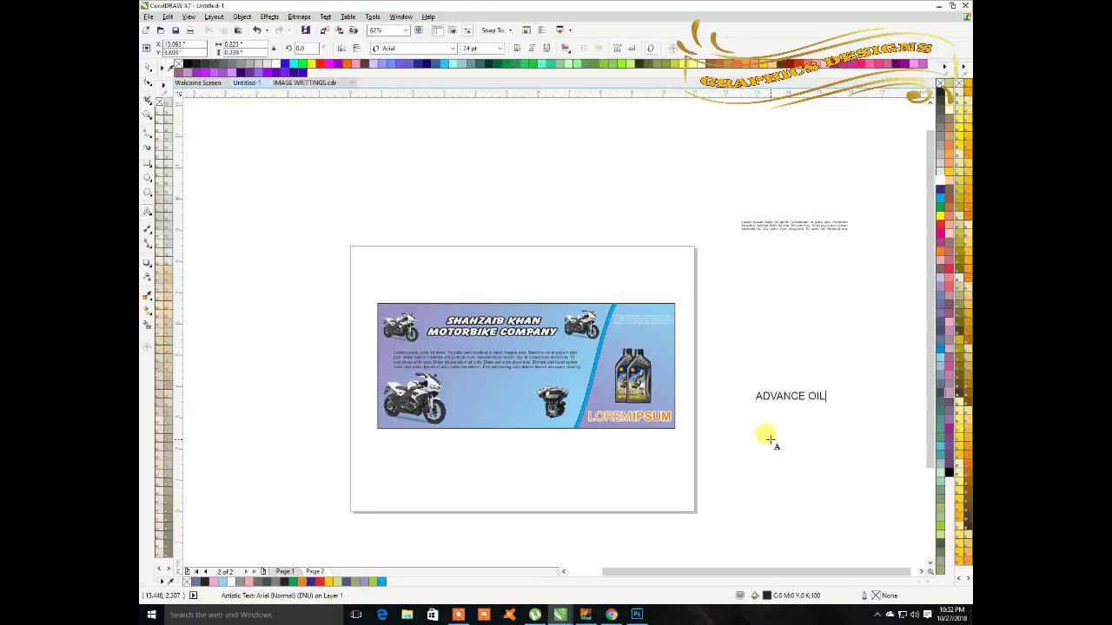
pyautogui.hotkey('ctrl', 'space')
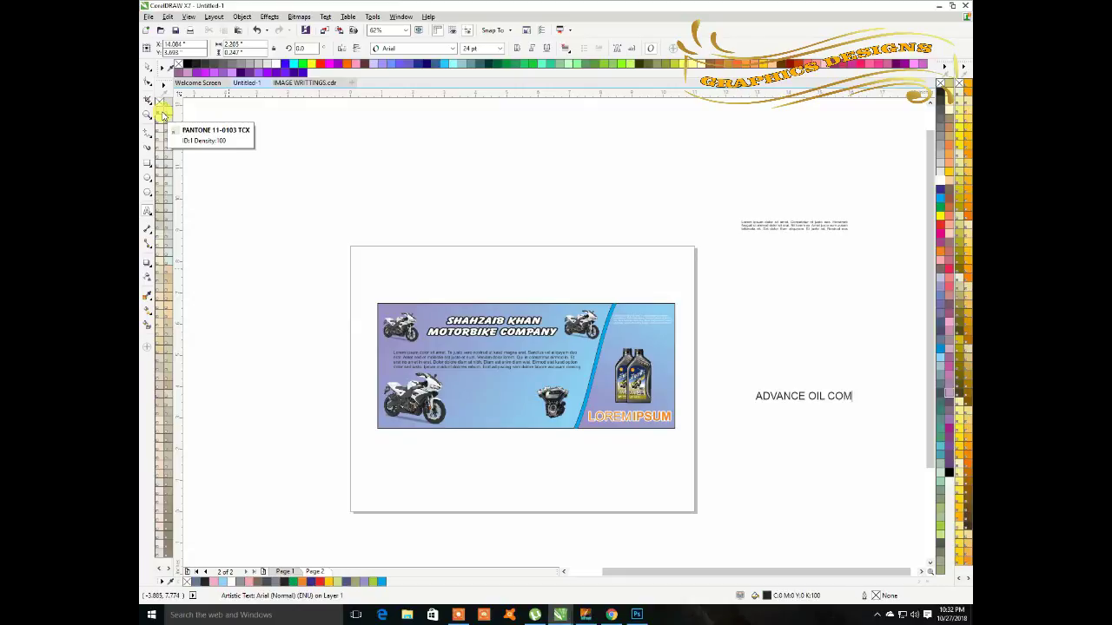
pyautogui.hotkey('ctrl', 'space')
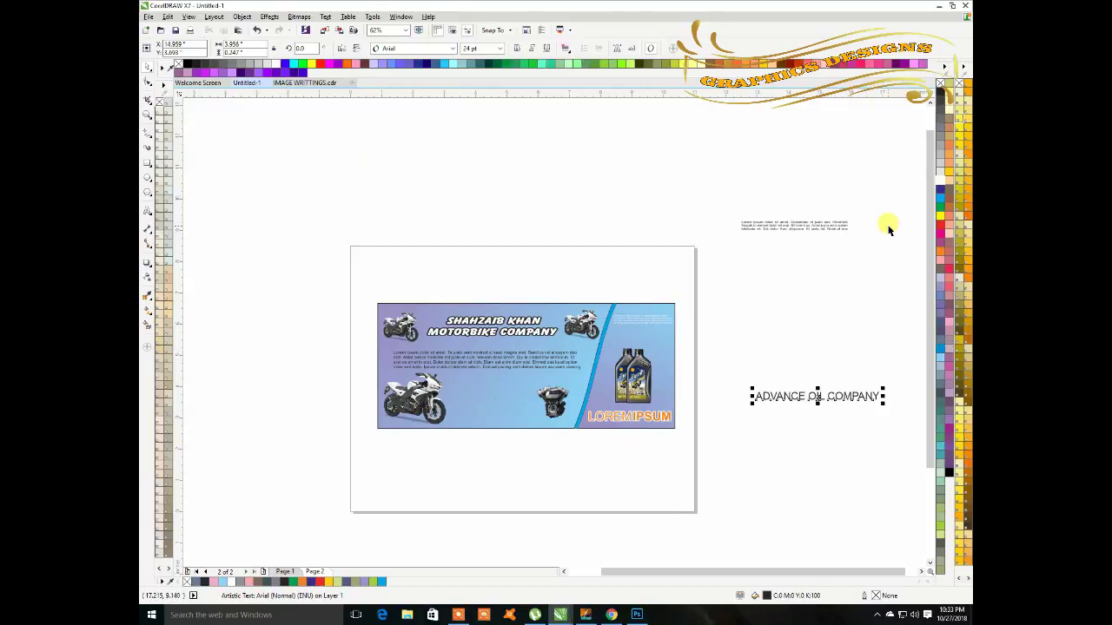
# Set the ADVANCE OIL COMPANY text in the ArenaBlack font and fill it with orange
pyautogui.click(452, 48)
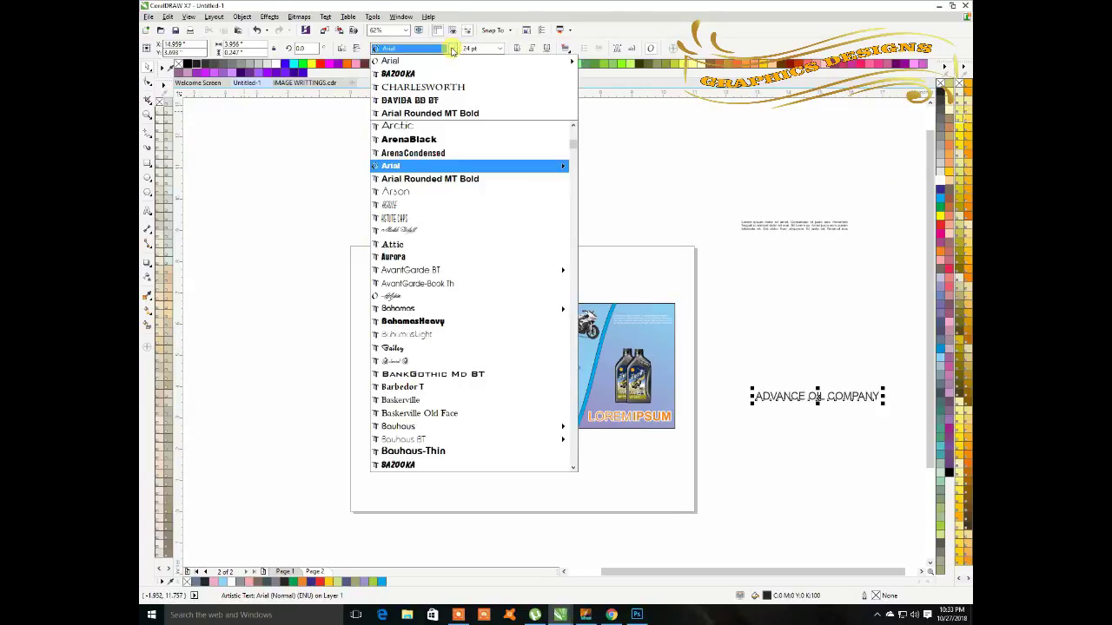
pyautogui.click(433, 139)
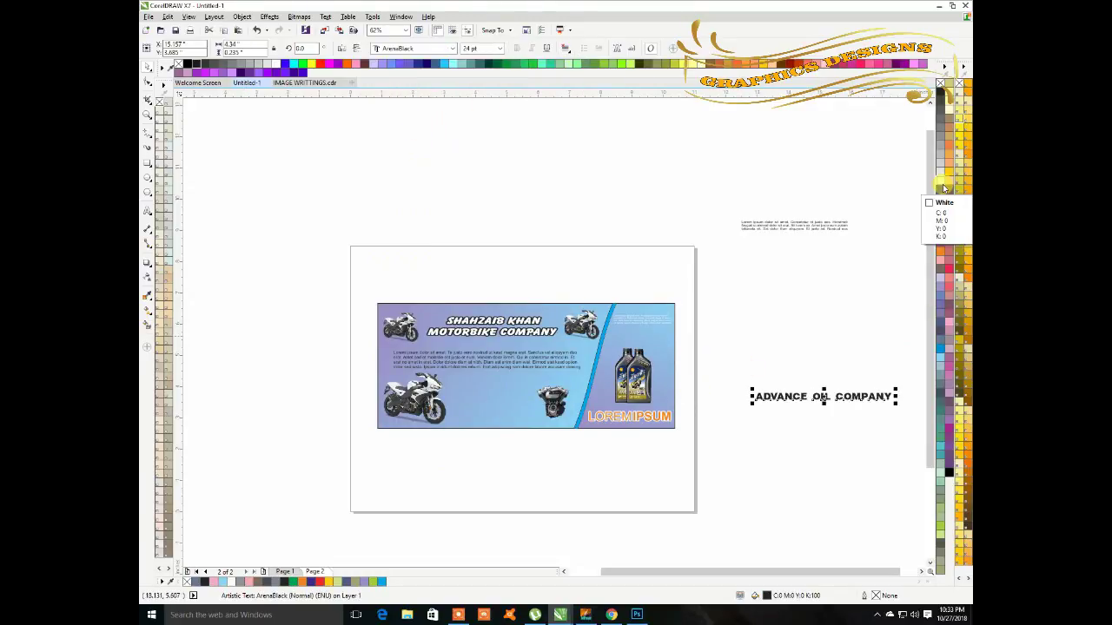
pyautogui.click(940, 251)
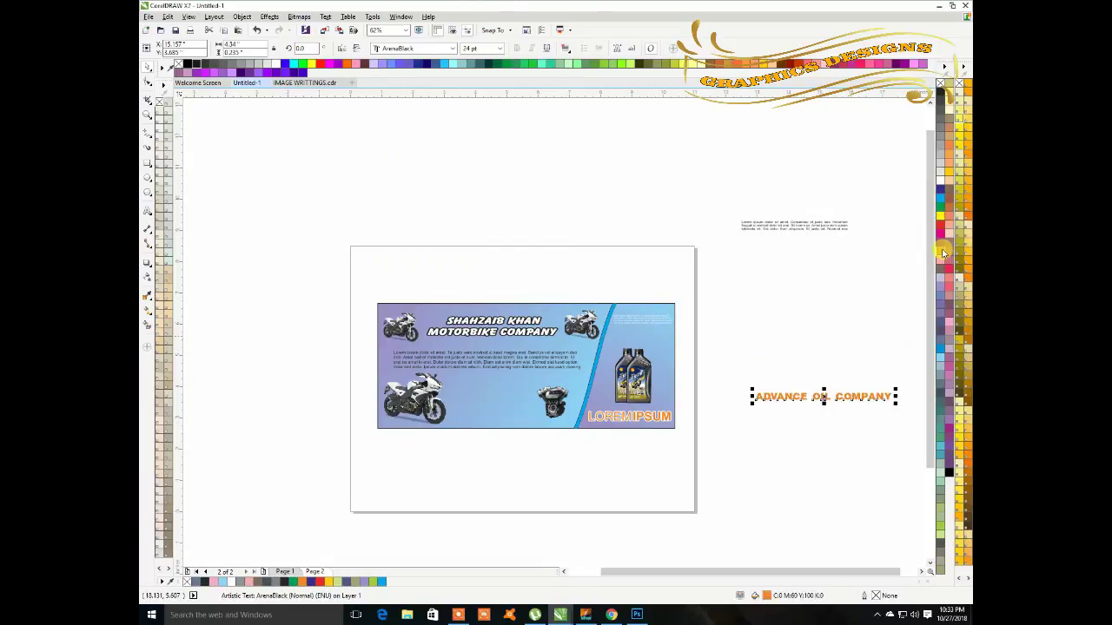
# Give the ADVANCE OIL COMPANY text a 3 pt white outline with rounded corners and move it to the banner's lower right edge
pyautogui.press('F12')
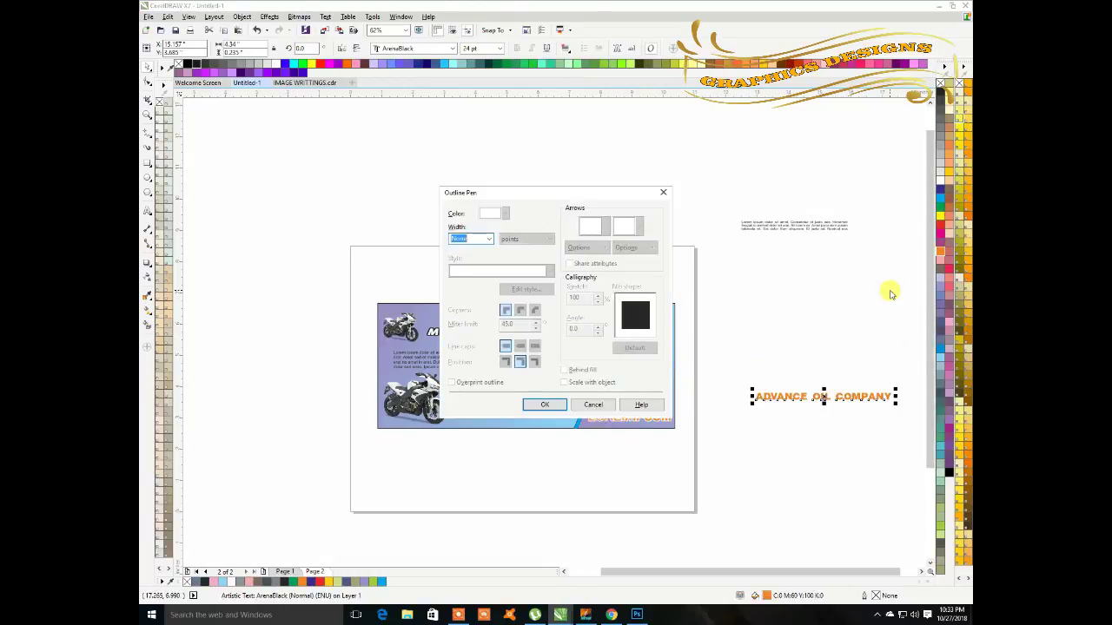
pyautogui.click(488, 241)
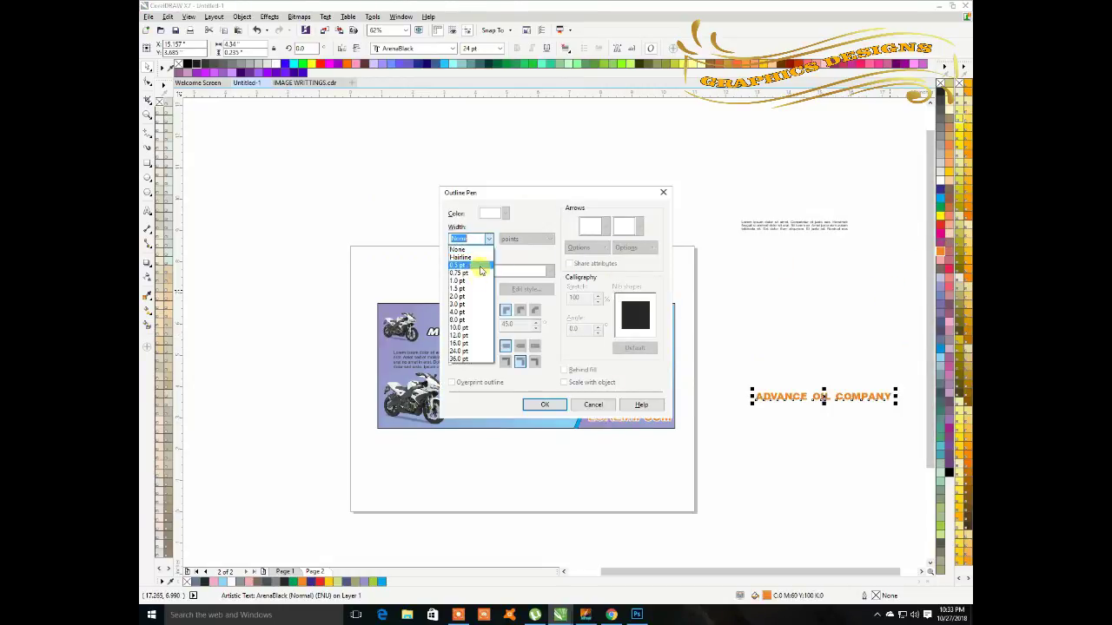
pyautogui.click(467, 308)
pyautogui.click(520, 312)
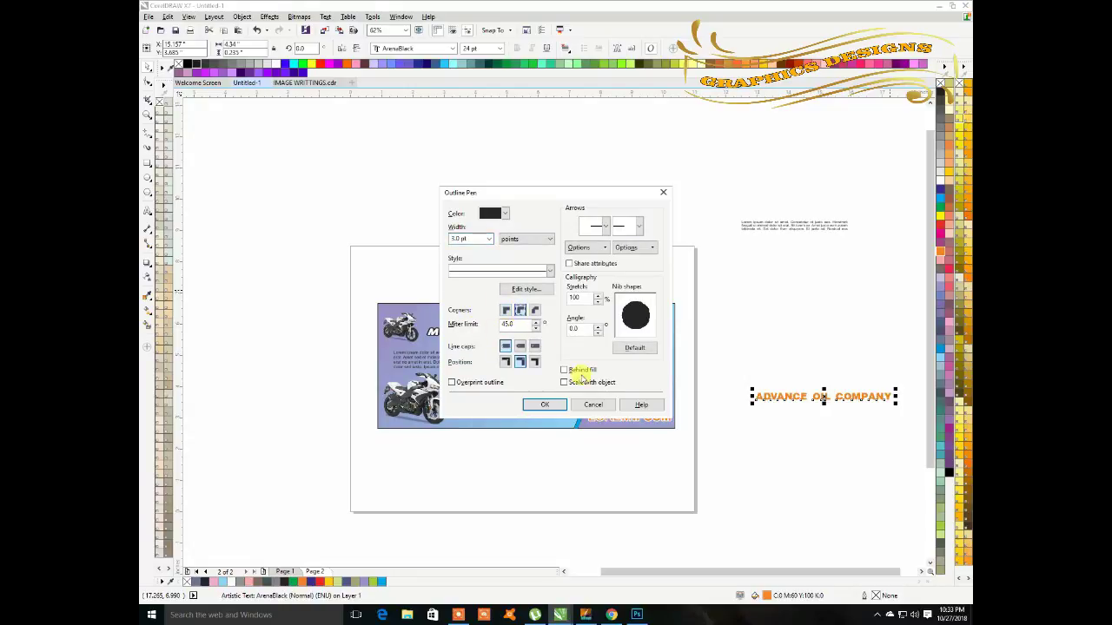
pyautogui.click(546, 405)
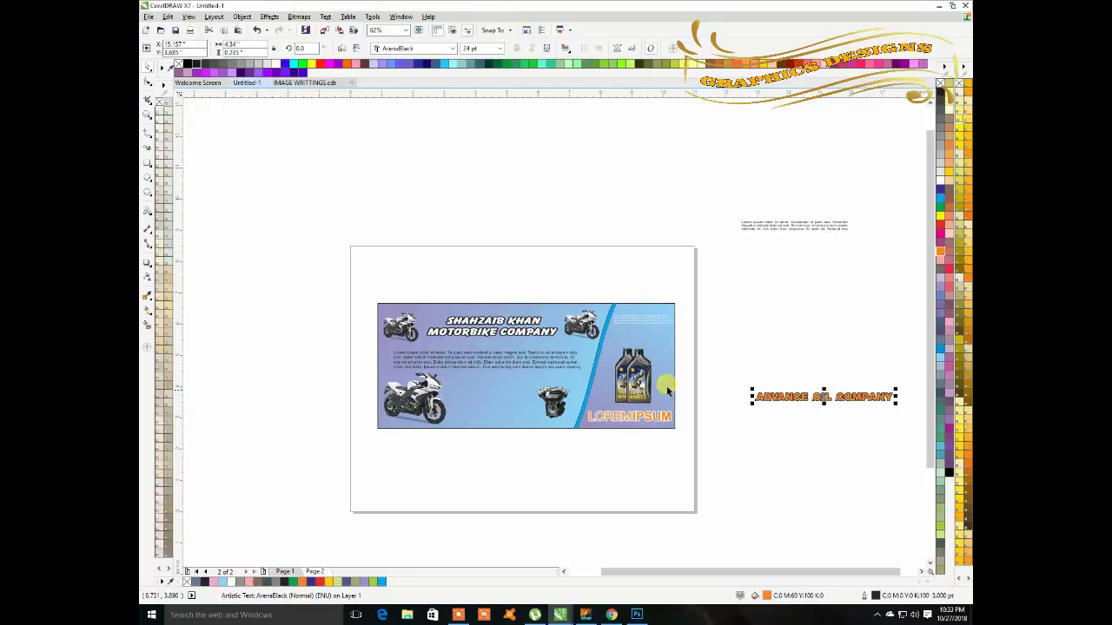
pyautogui.moveTo(810, 400); pyautogui.dragTo(680, 425)
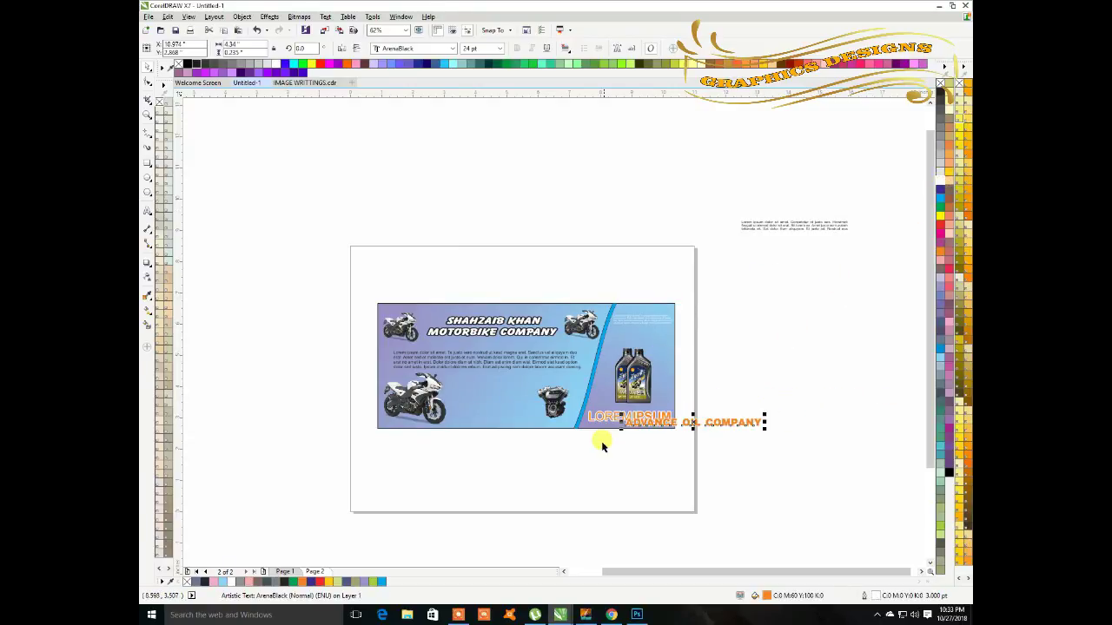
# Move the oil bottles and the LOREMIPSUM heading up to free space along the right section's lower edge
pyautogui.scroll(2, 638, 451)
pyautogui.click(643, 323)
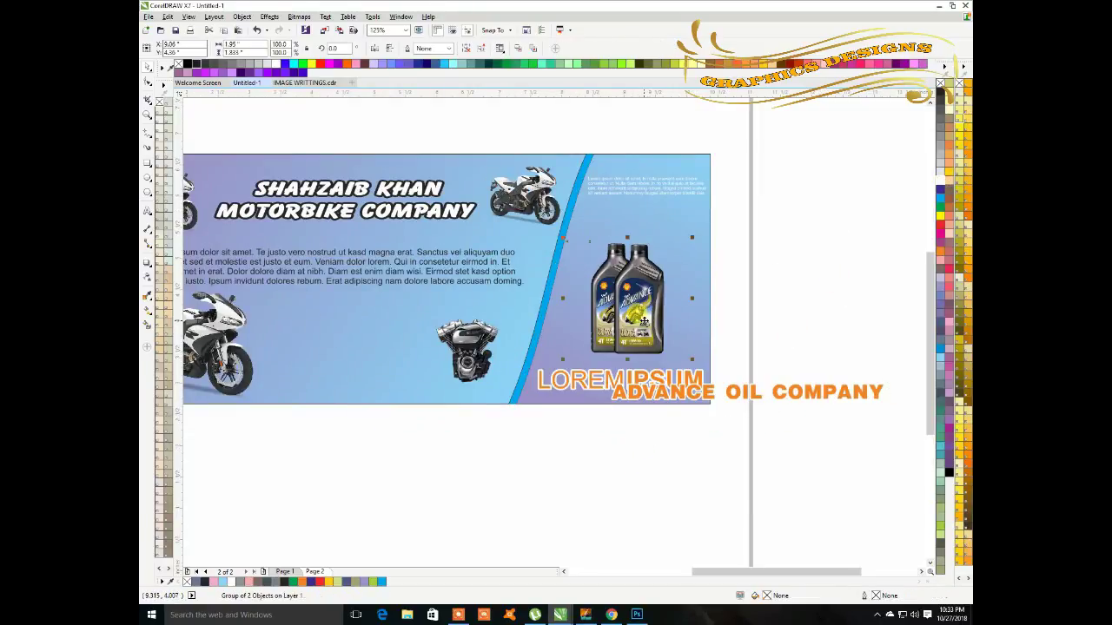
pyautogui.moveTo(644, 318); pyautogui.dragTo(648, 283)
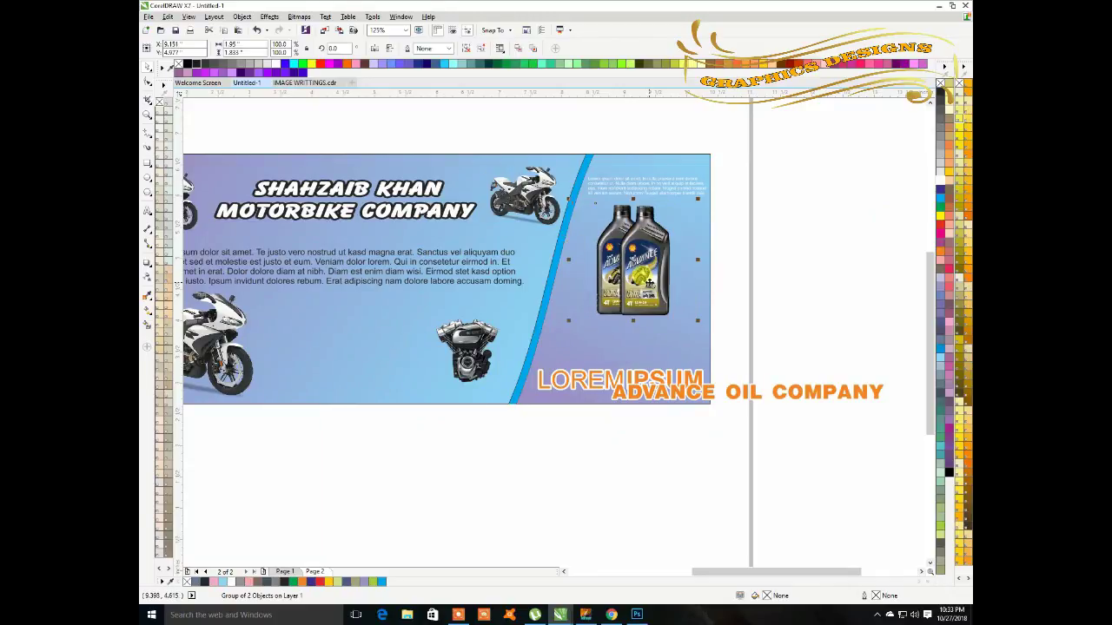
pyautogui.moveTo(642, 378); pyautogui.dragTo(645, 339)
# Scale the ADVANCE OIL COMPANY text to about 2.7 inches wide and place it at the right section's lower edge
pyautogui.moveTo(793, 399); pyautogui.dragTo(731, 384)
pyautogui.moveTo(806, 388); pyautogui.dragTo(724, 388)
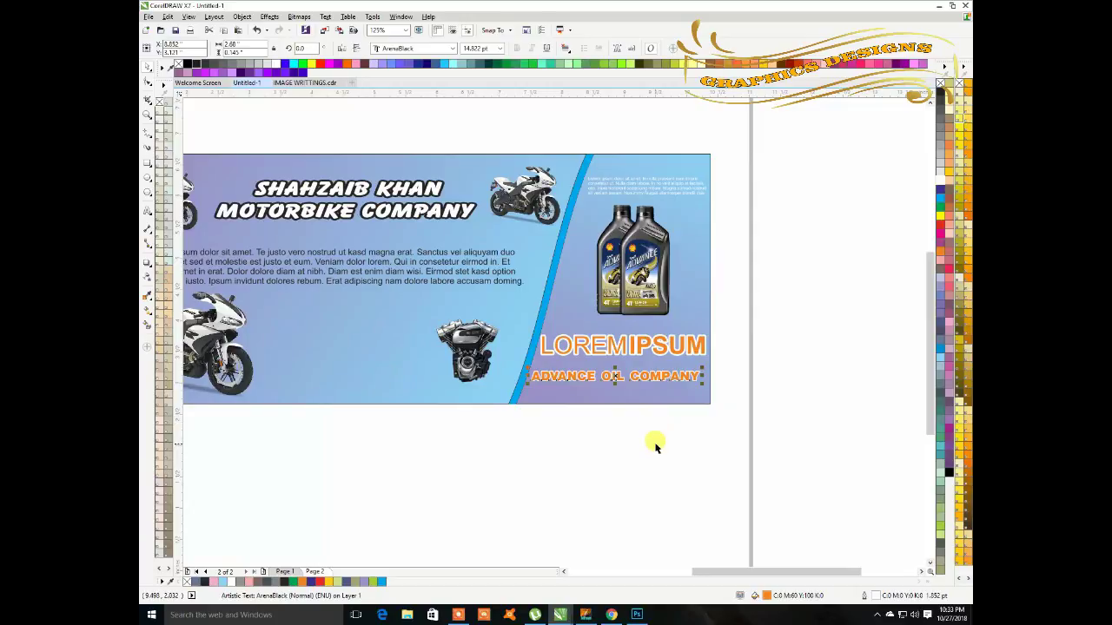
pyautogui.press('Right')
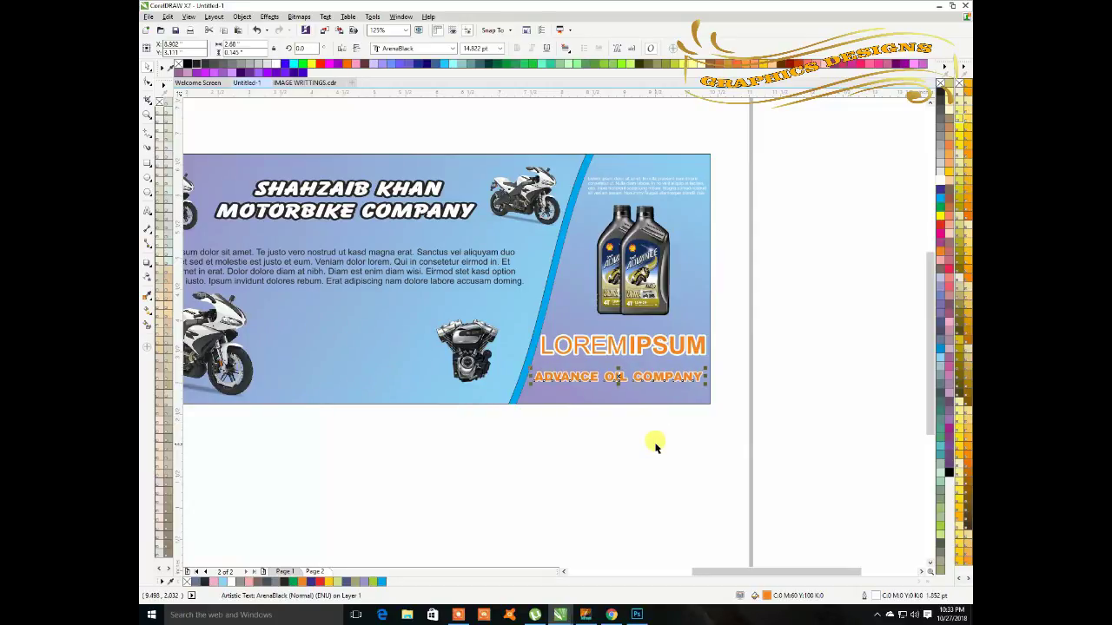
pyautogui.press('Down')
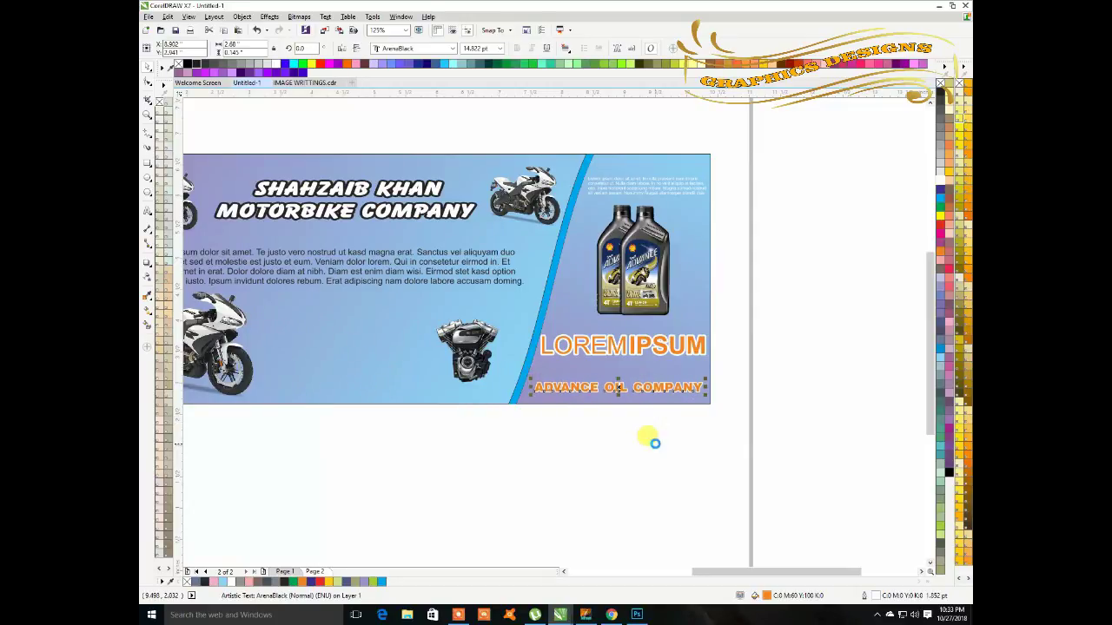
pyautogui.press('Down')
pyautogui.press('Down')
pyautogui.press('Down')
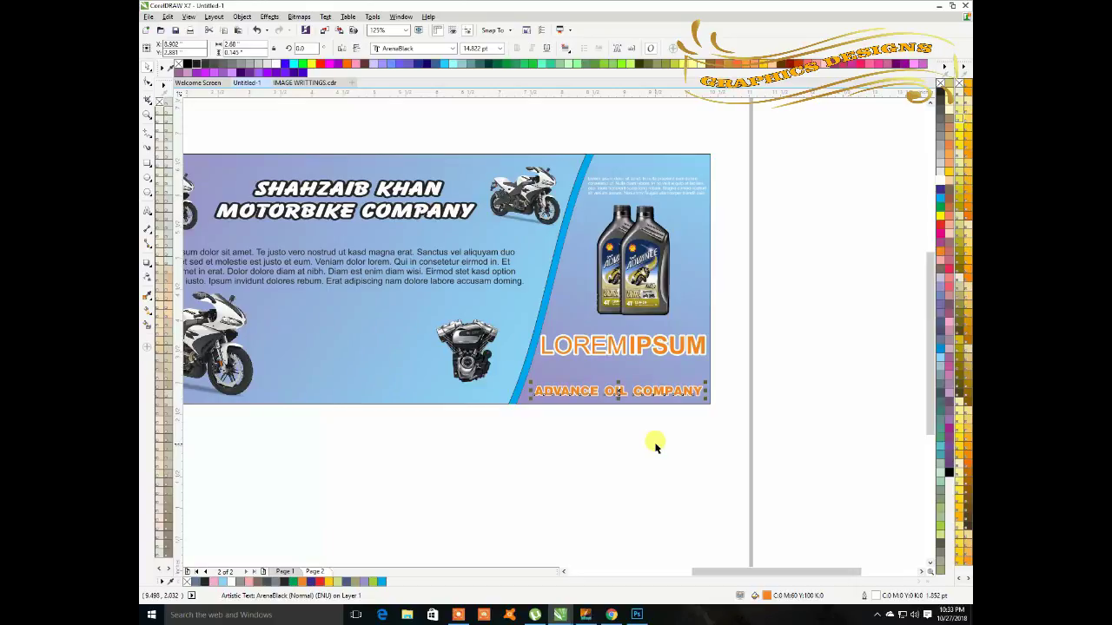
# Lower the LOREMIPSUM heading to just above ADVANCE OIL COMPANY, and shift the oil bottles down slightly above it
pyautogui.click(611, 453)
pyautogui.click(614, 345)
pyautogui.moveTo(615, 346); pyautogui.dragTo(615, 369)
pyautogui.click(633, 442)
pyautogui.click(634, 269)
pyautogui.moveTo(634, 269); pyautogui.dragTo(632, 288)
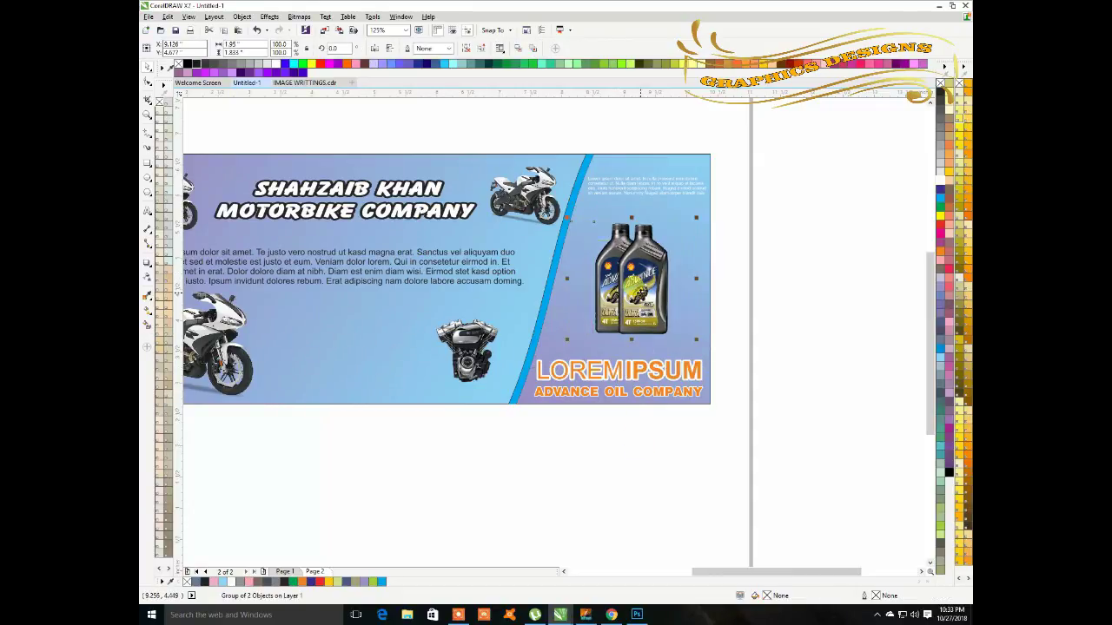
pyautogui.click(747, 337)
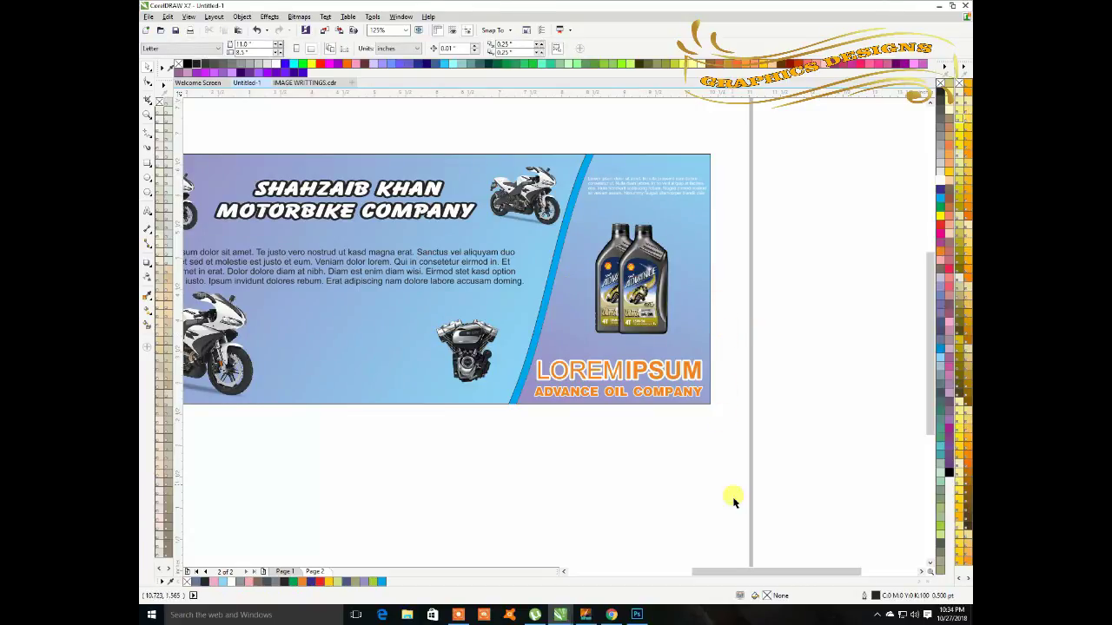
pyautogui.moveTo(765, 574); pyautogui.dragTo(740, 576)
pyautogui.scroll(-3, 651, 409)
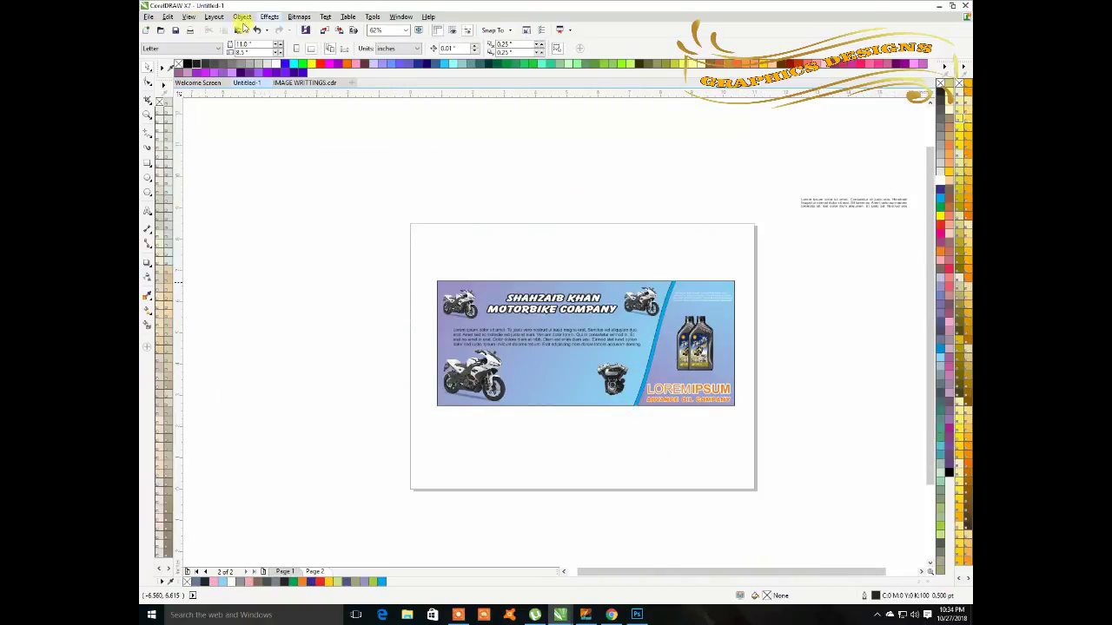
pyautogui.click(150, 17)
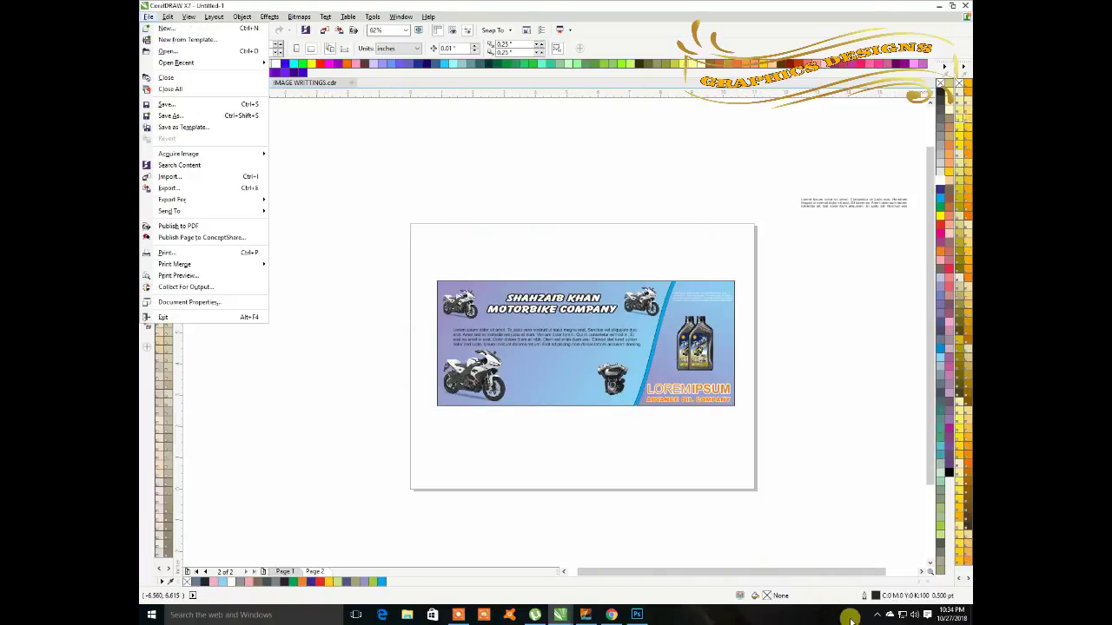
pyautogui.click(877, 615)
pyautogui.click(886, 568)
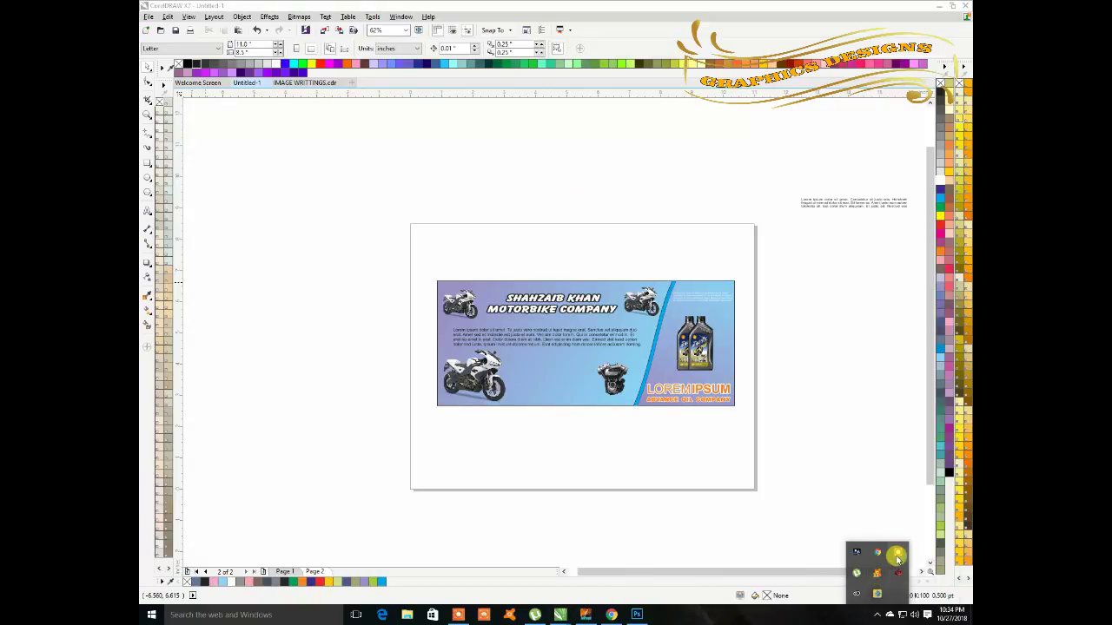
pyautogui.click(641, 596)
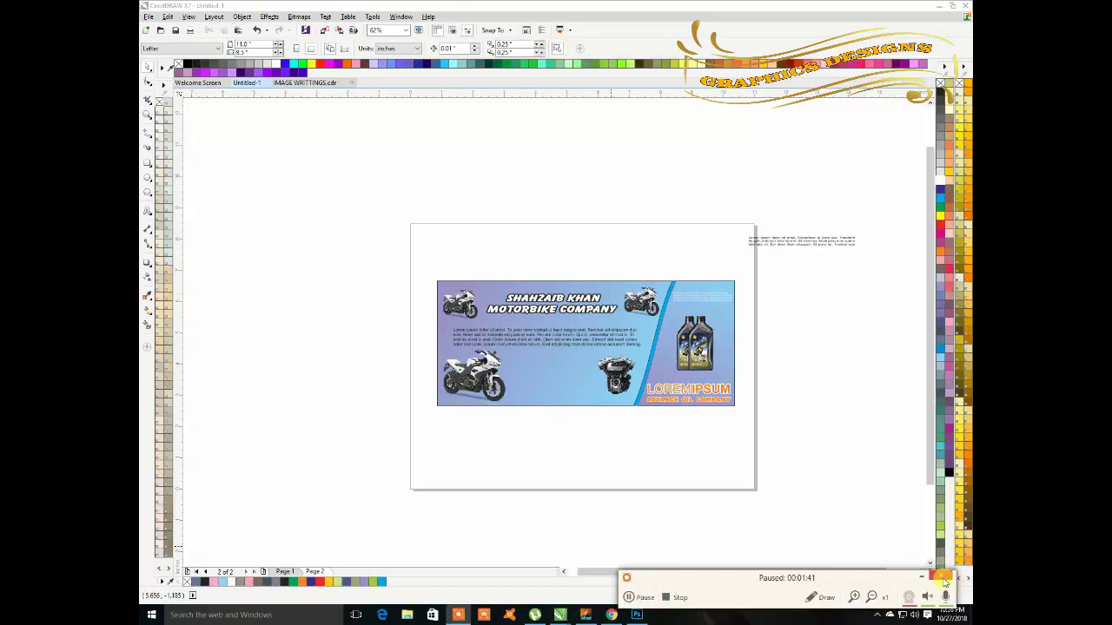
# Draw a rectangle about 2.7 by 0.52 inches with fully rounded ends and place it between the large motorbike and engine, just below the paragraph
pyautogui.click(148, 163)
pyautogui.moveTo(511, 364); pyautogui.dragTo(596, 383)
pyautogui.click(149, 89)
pyautogui.moveTo(511, 385); pyautogui.dragTo(510, 371)
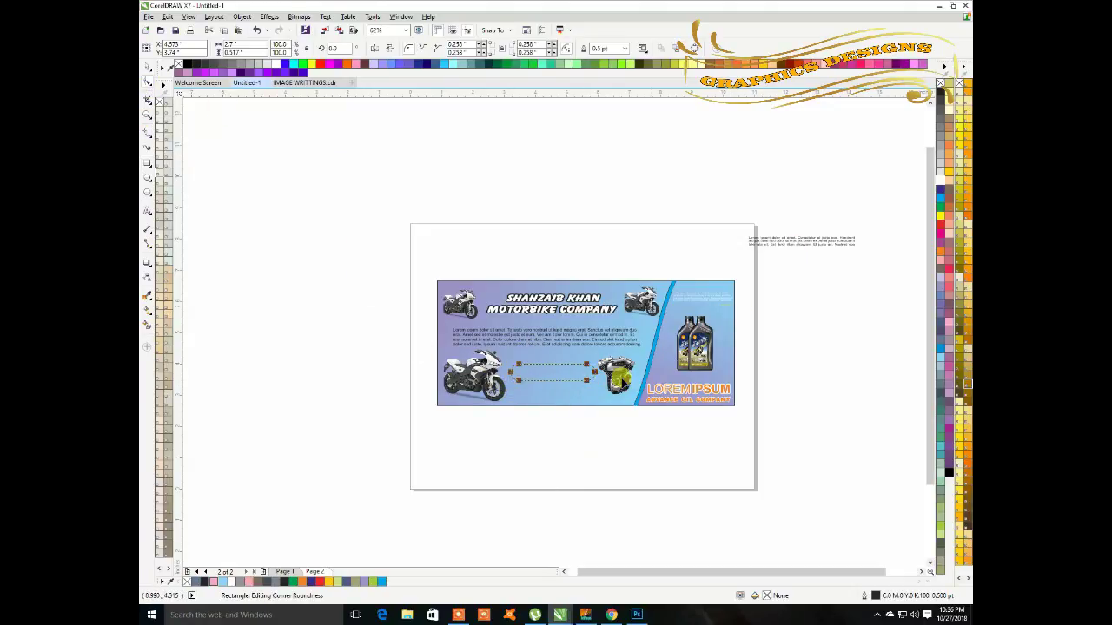
pyautogui.scroll(2, 583, 373)
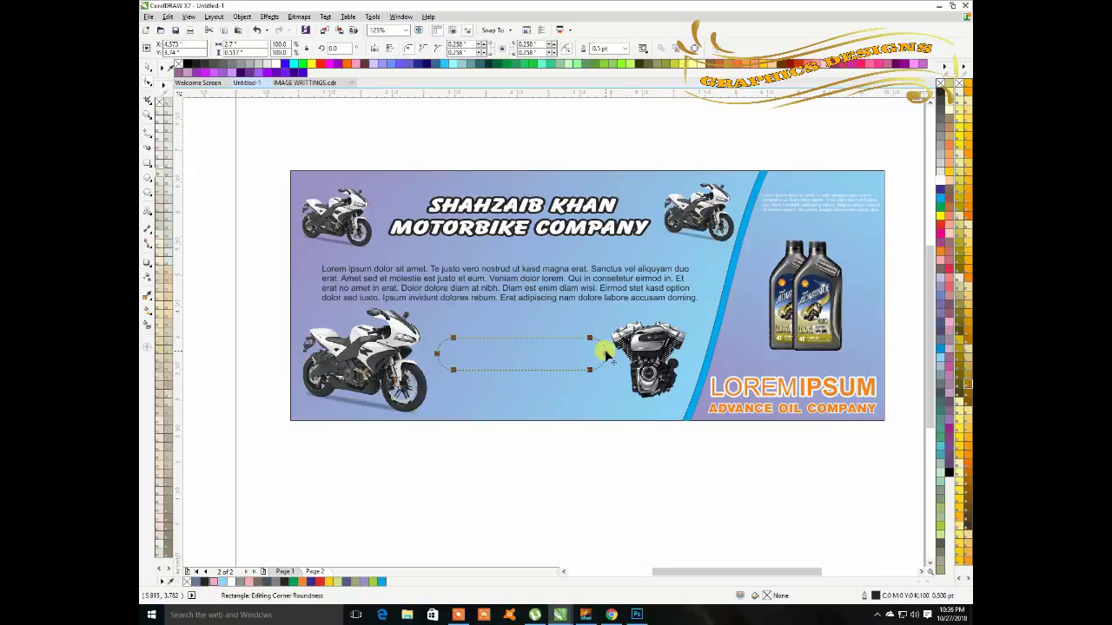
pyautogui.click(146, 70)
pyautogui.moveTo(561, 340); pyautogui.dragTo(557, 324)
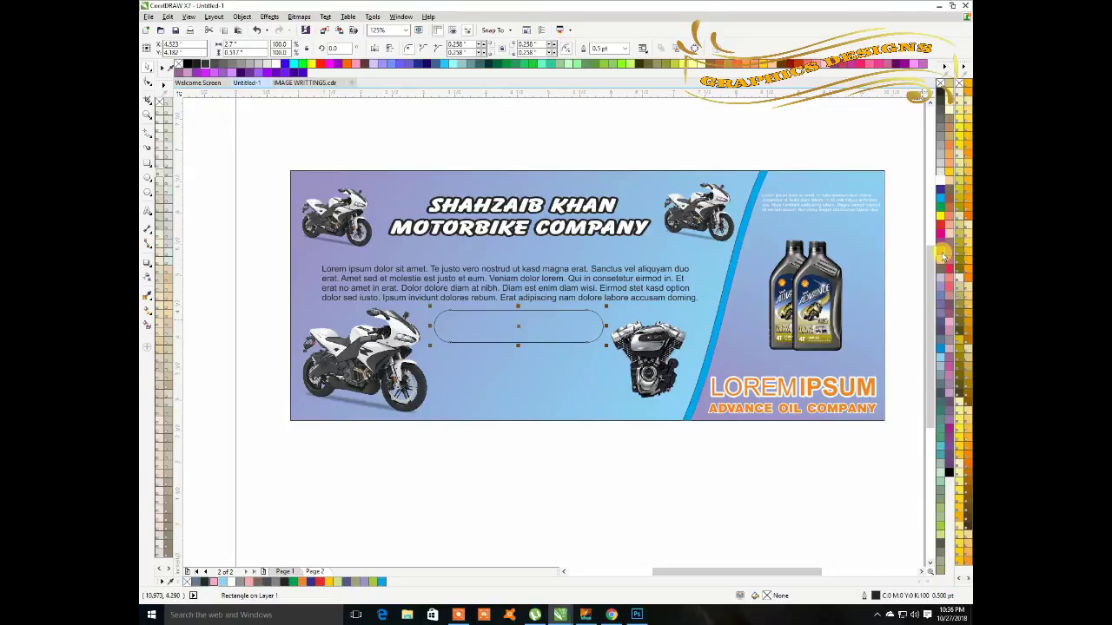
# Fill the rounded rectangle with orange (C0 M60 Y100 K0) and give it a white 3 pt outline behind the fill
pyautogui.click(942, 253)
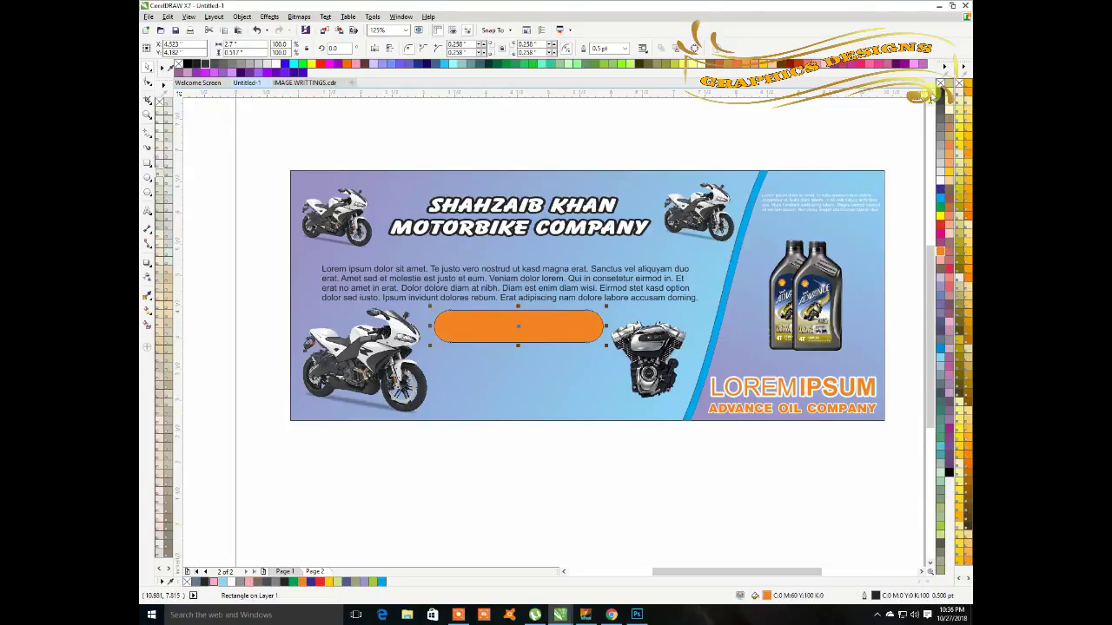
pyautogui.rightClick(942, 86)
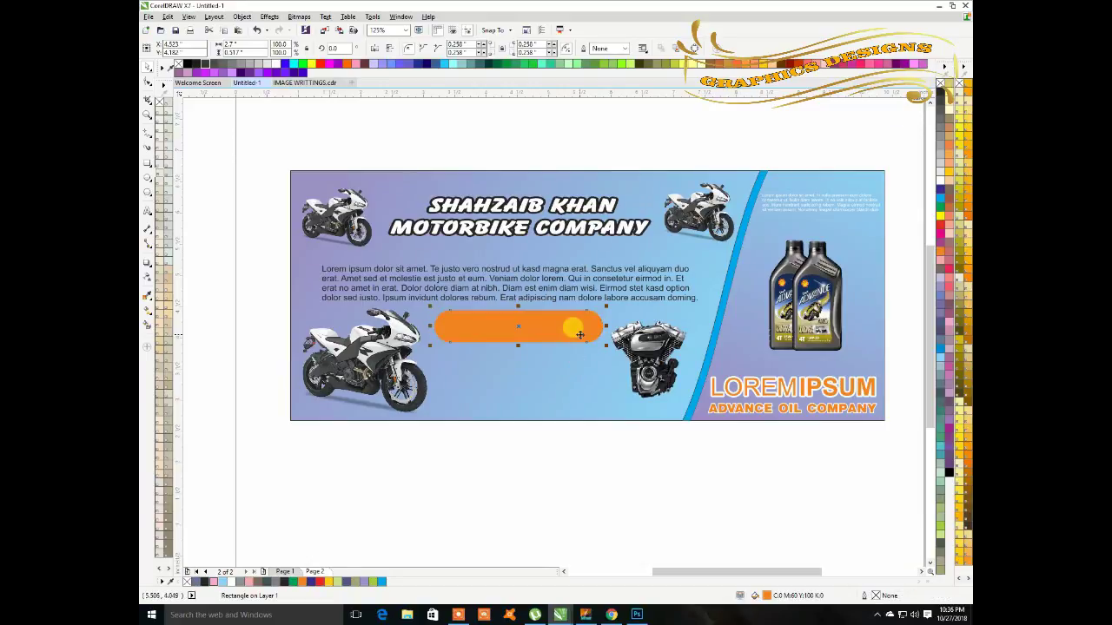
pyautogui.press('F12')
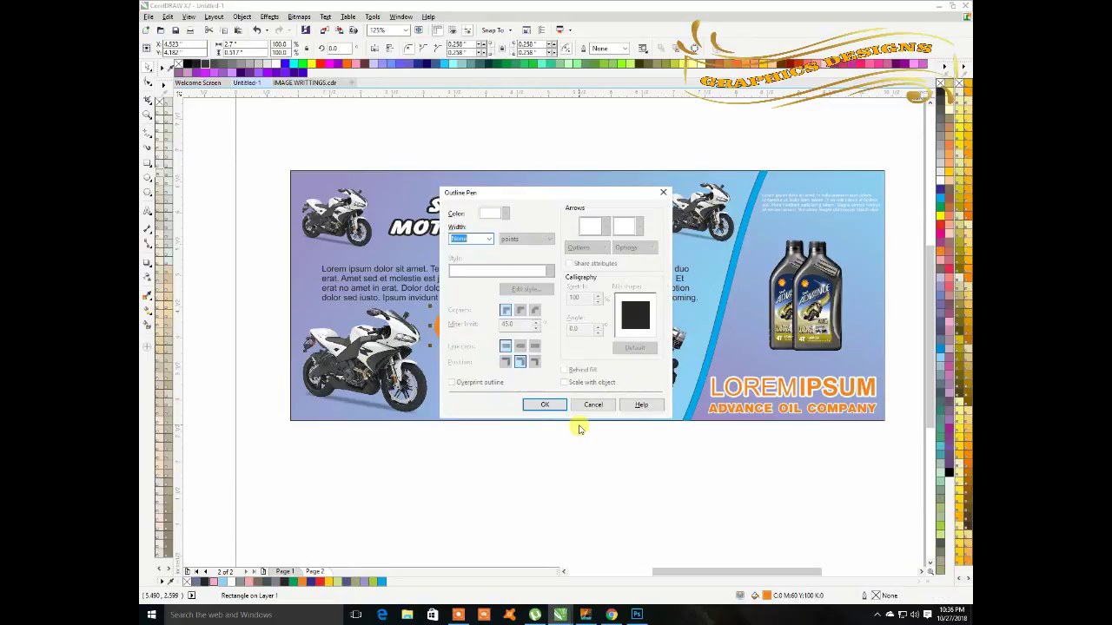
pyautogui.click(485, 242)
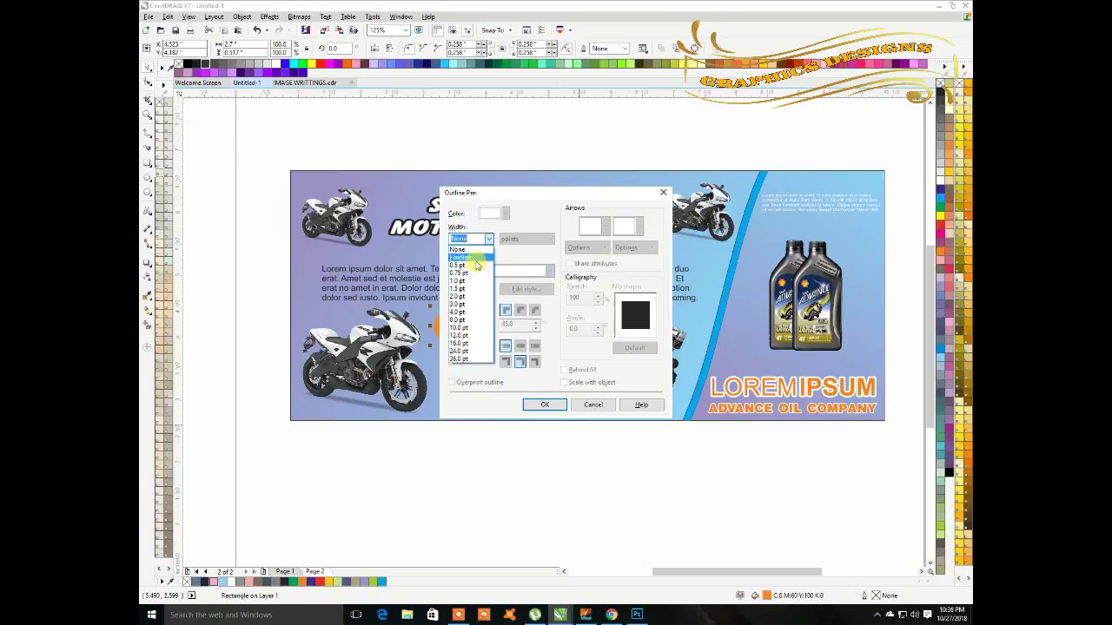
pyautogui.click(469, 305)
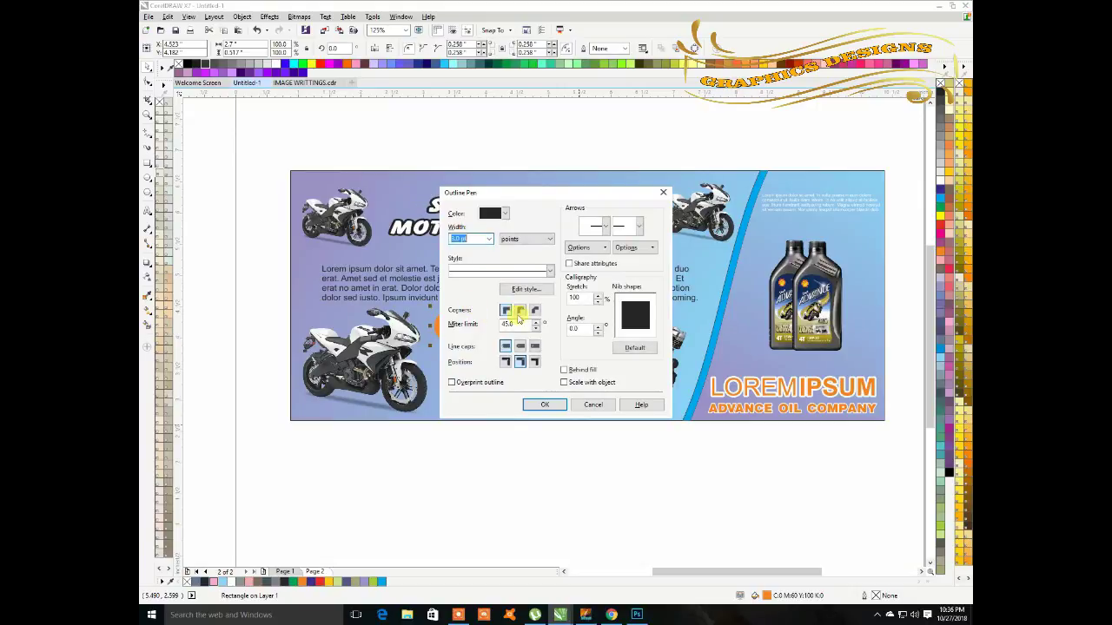
pyautogui.click(565, 370)
pyautogui.click(545, 405)
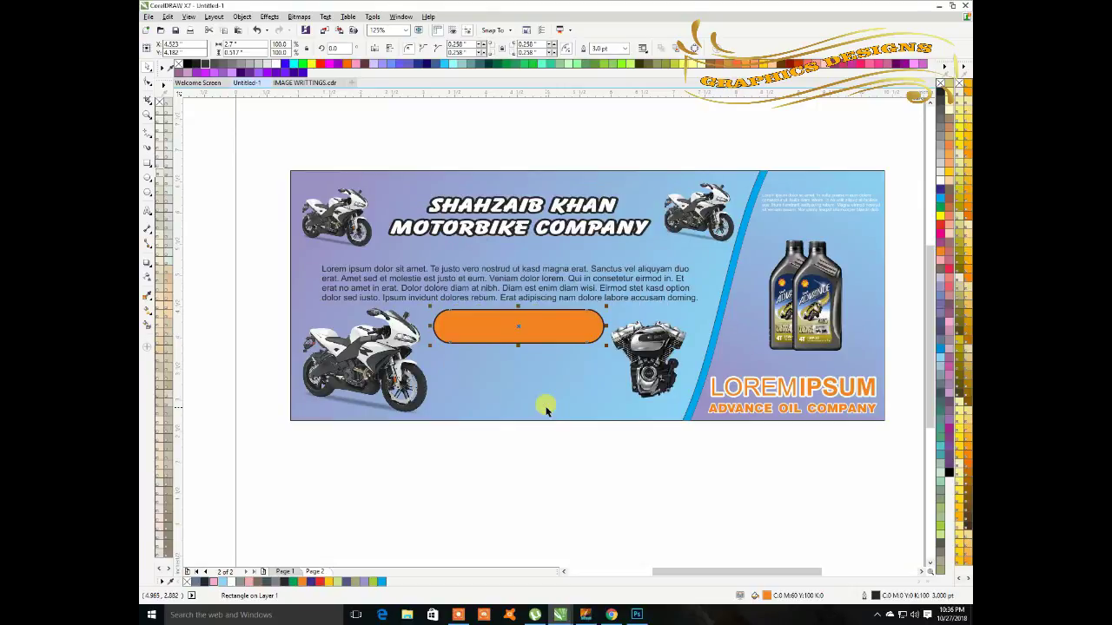
pyautogui.rightClick(940, 180)
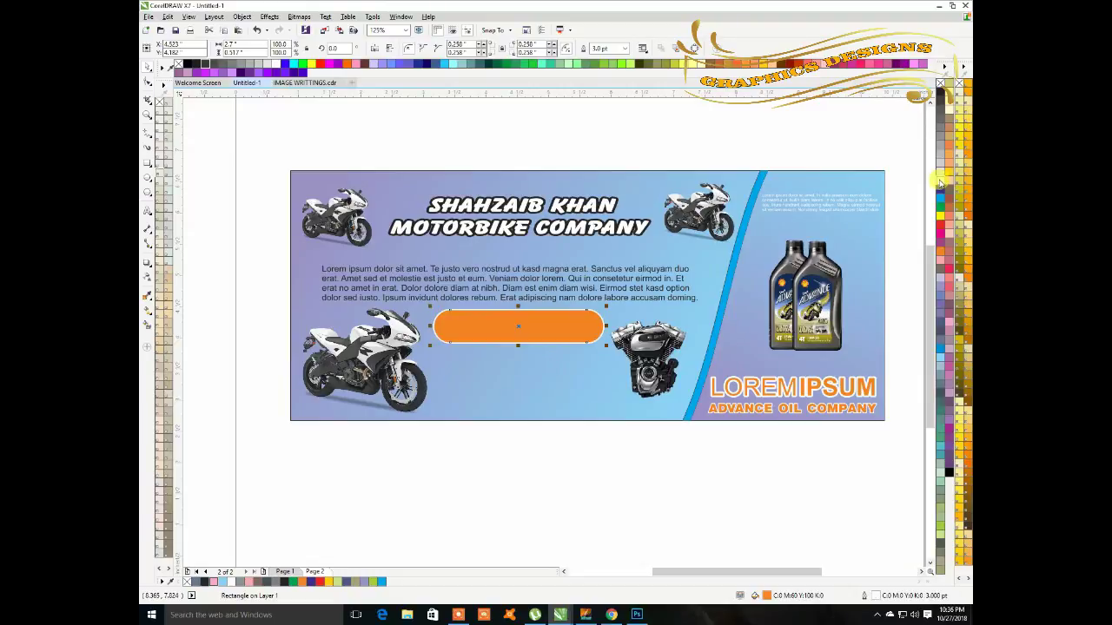
# Place a copy of the orange rounded rectangle directly below the original, leaving a small gap between them
pyautogui.scroll(-3, 691, 334)
pyautogui.moveTo(613, 333); pyautogui.dragTo(620, 354)
pyautogui.click(627, 393)
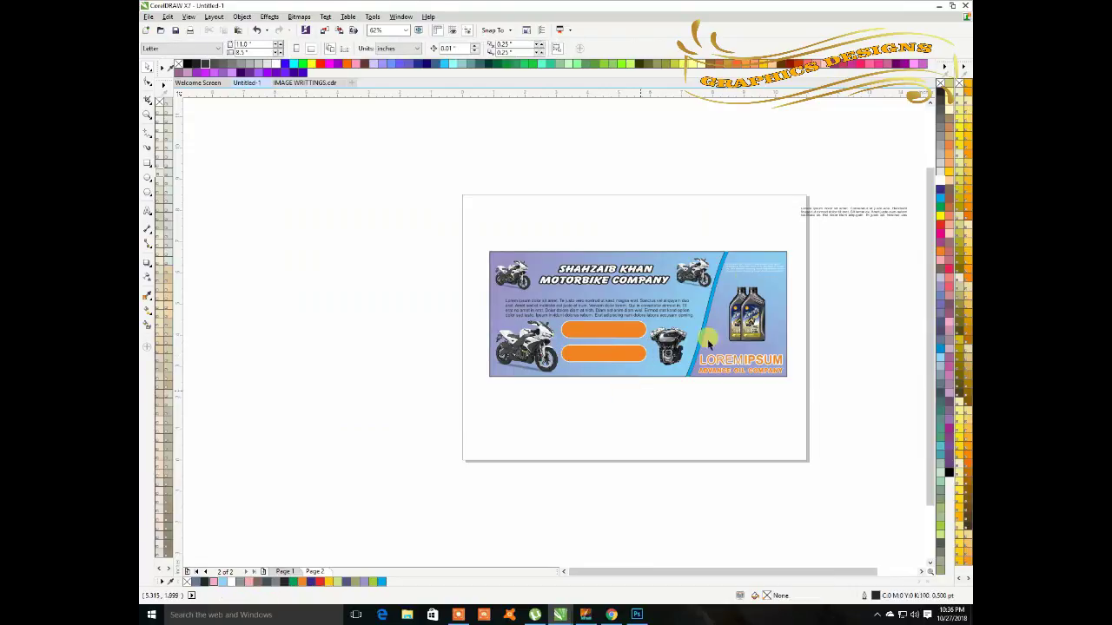
# Move the spare placeholder text onto the lower orange shape, bring it to the front and scale it to about 2.52 inches wide
pyautogui.moveTo(795, 186); pyautogui.dragTo(919, 224)
pyautogui.moveTo(874, 213); pyautogui.dragTo(645, 361)
pyautogui.scroll(4, 645, 366)
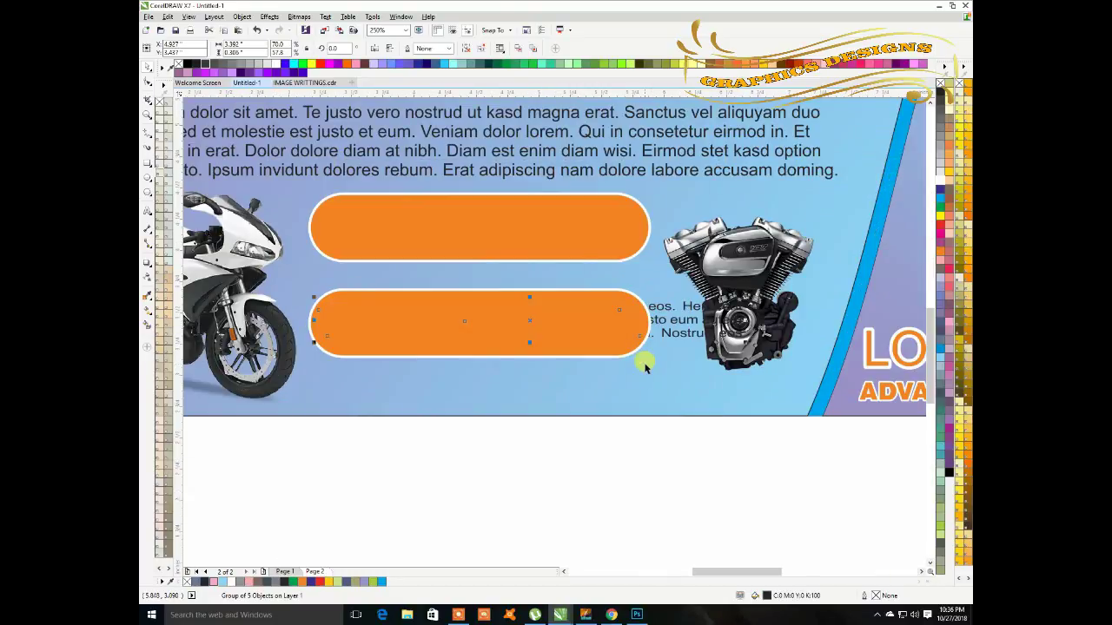
pyautogui.hotkey('shift', 'pageup')
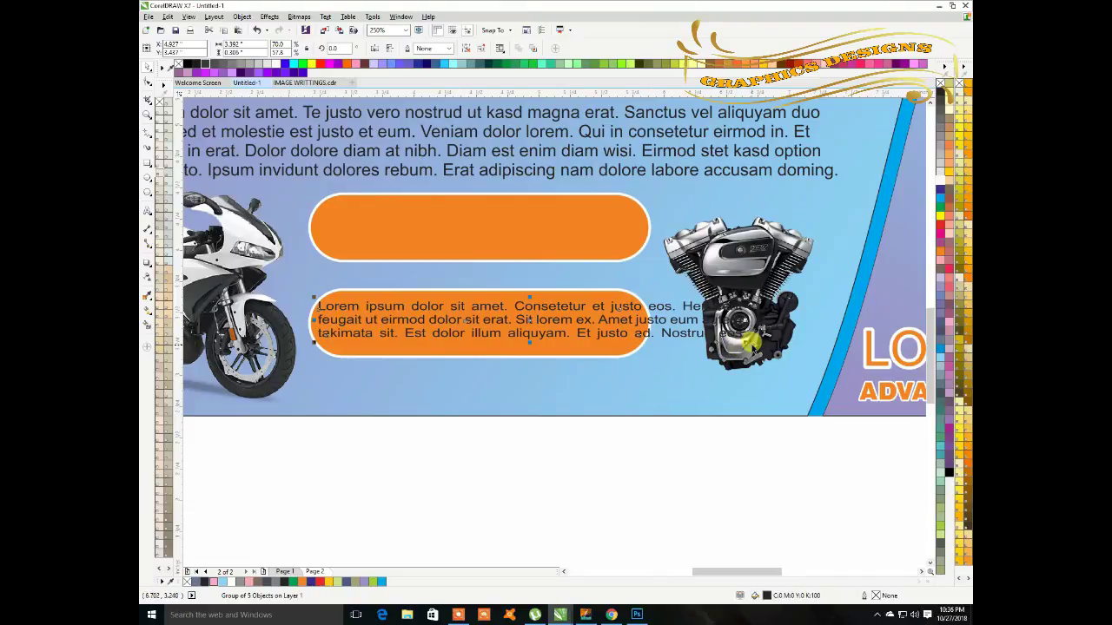
pyautogui.moveTo(747, 340); pyautogui.dragTo(637, 335)
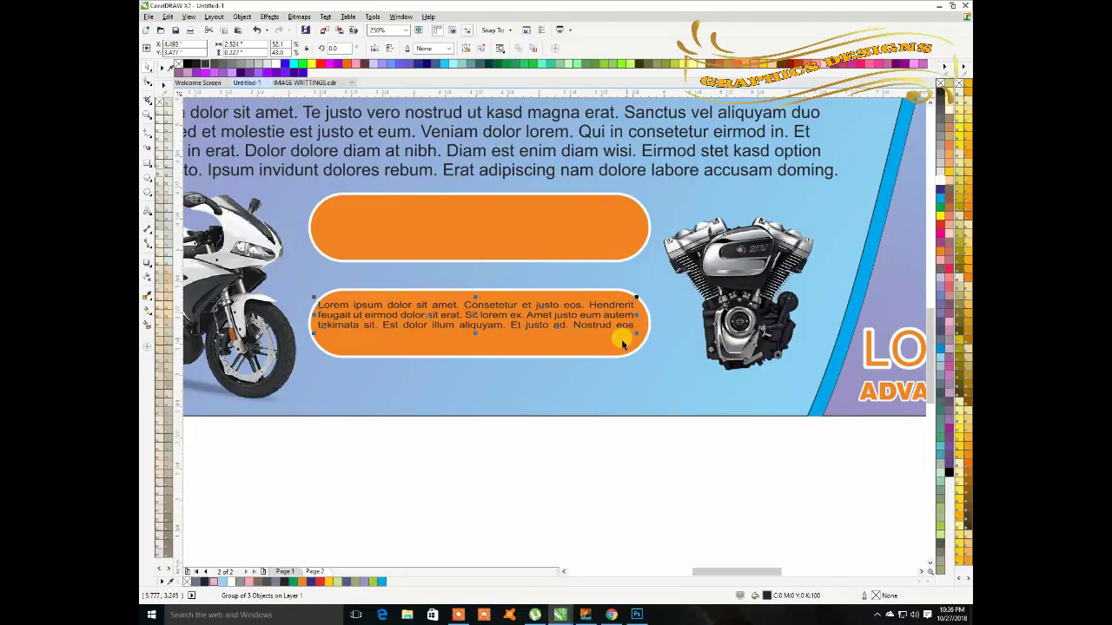
# Stretch the placeholder text to about 0.34 inches high and centre it within the lower orange shape
pyautogui.click(473, 349)
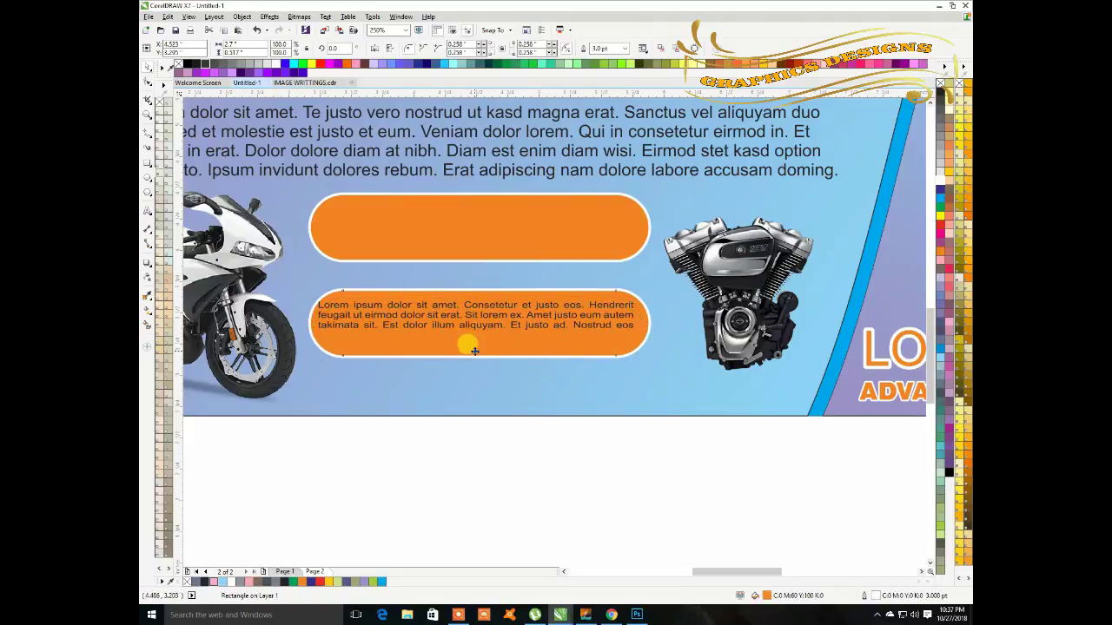
pyautogui.press('Down')
pyautogui.press('Up')
pyautogui.click(472, 321)
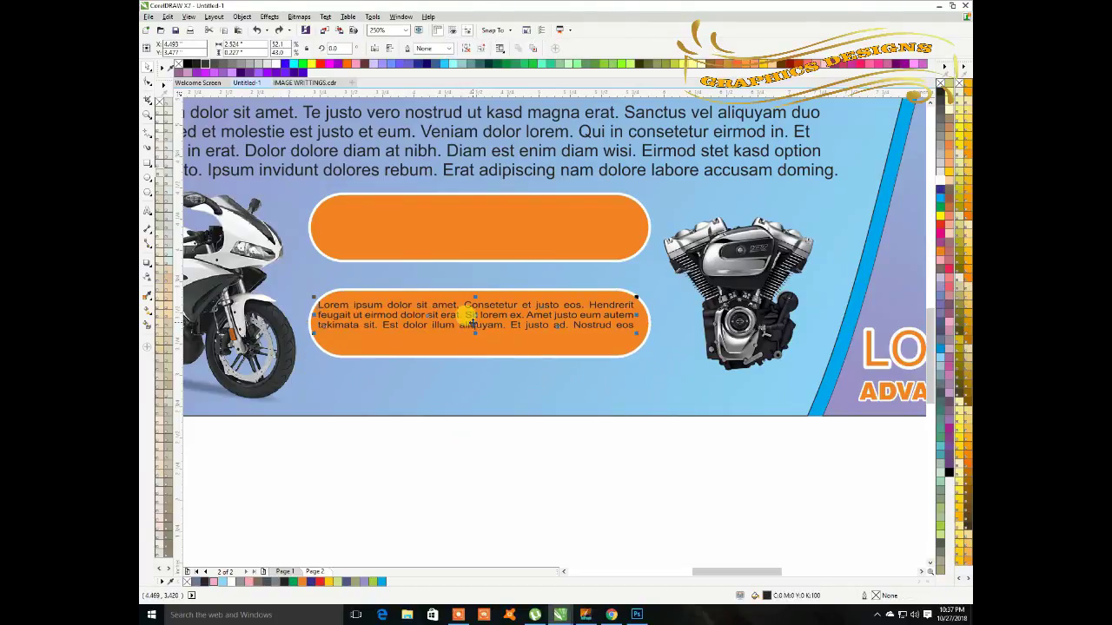
pyautogui.moveTo(474, 334); pyautogui.dragTo(474, 346)
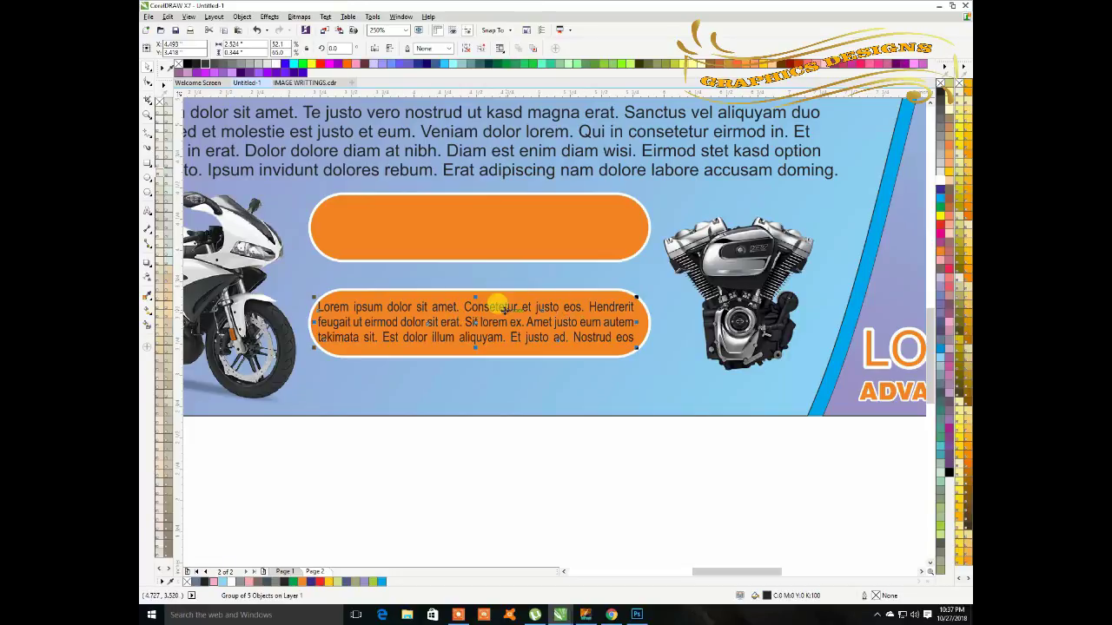
pyautogui.moveTo(516, 335); pyautogui.dragTo(519, 335)
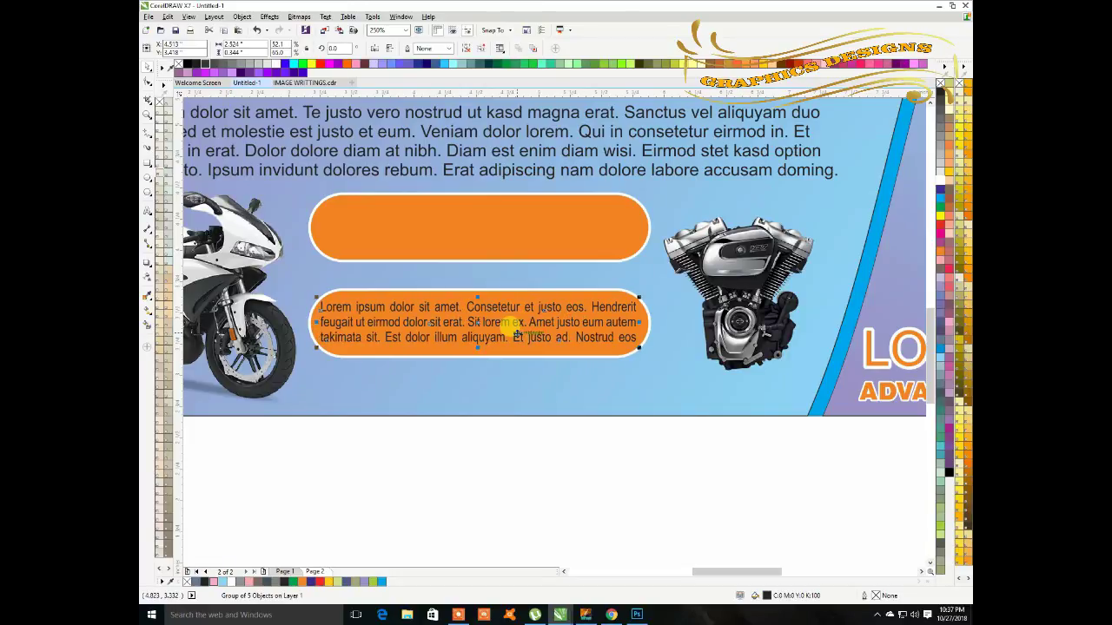
# Place a copy of the placeholder text on the upper orange shape and nudge it left and down to centre it
pyautogui.click(482, 269)
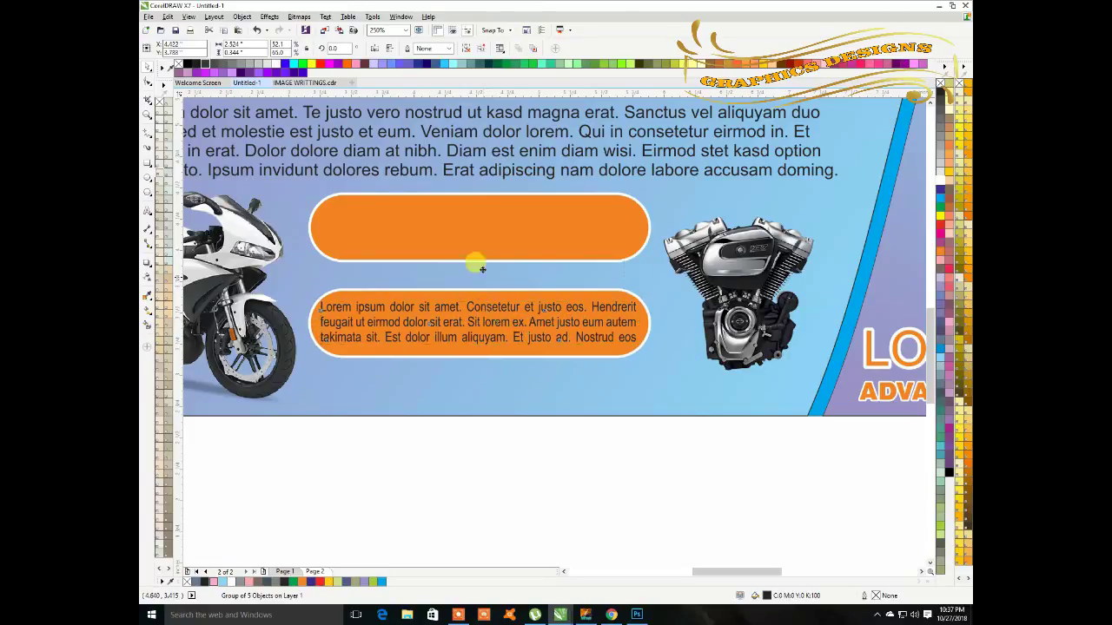
pyautogui.moveTo(491, 221); pyautogui.dragTo(494, 226)
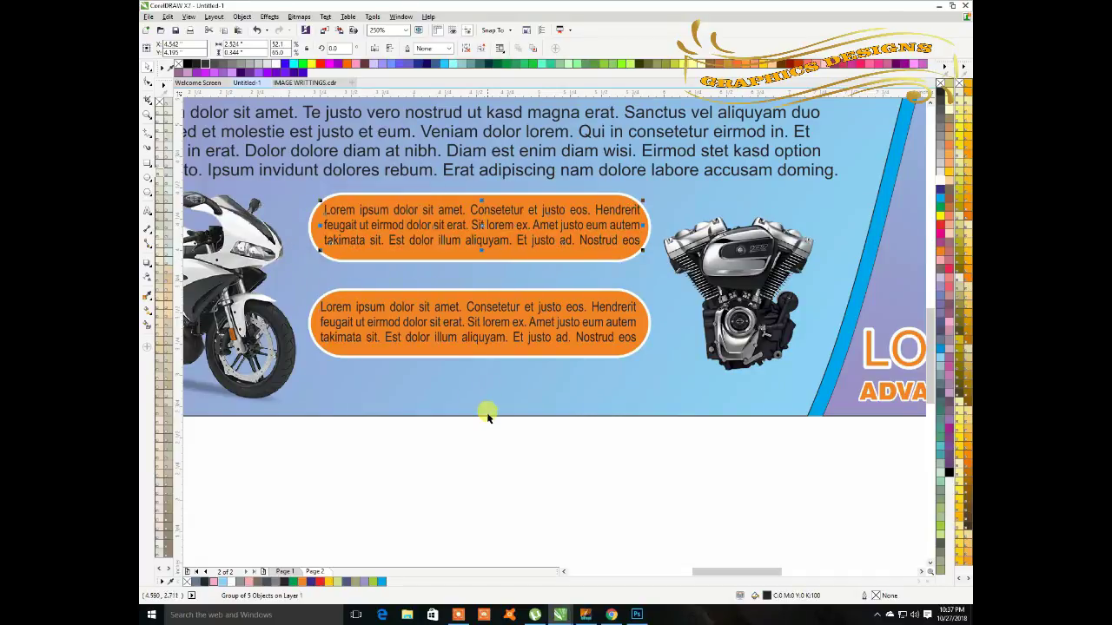
pyautogui.press('Left')
pyautogui.press('Left')
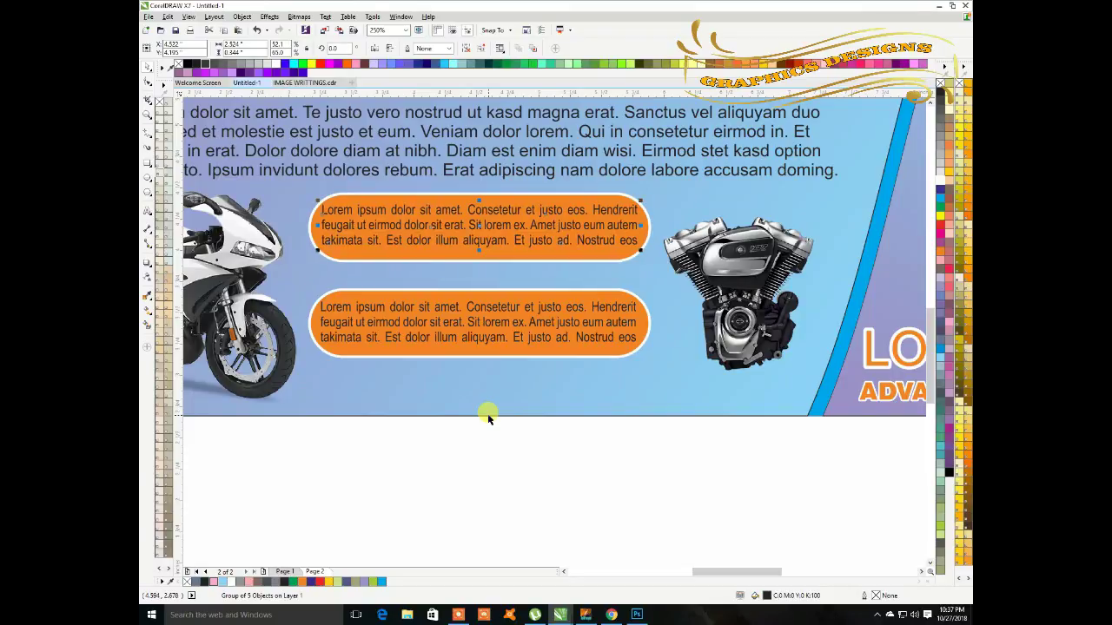
pyautogui.press('Down')
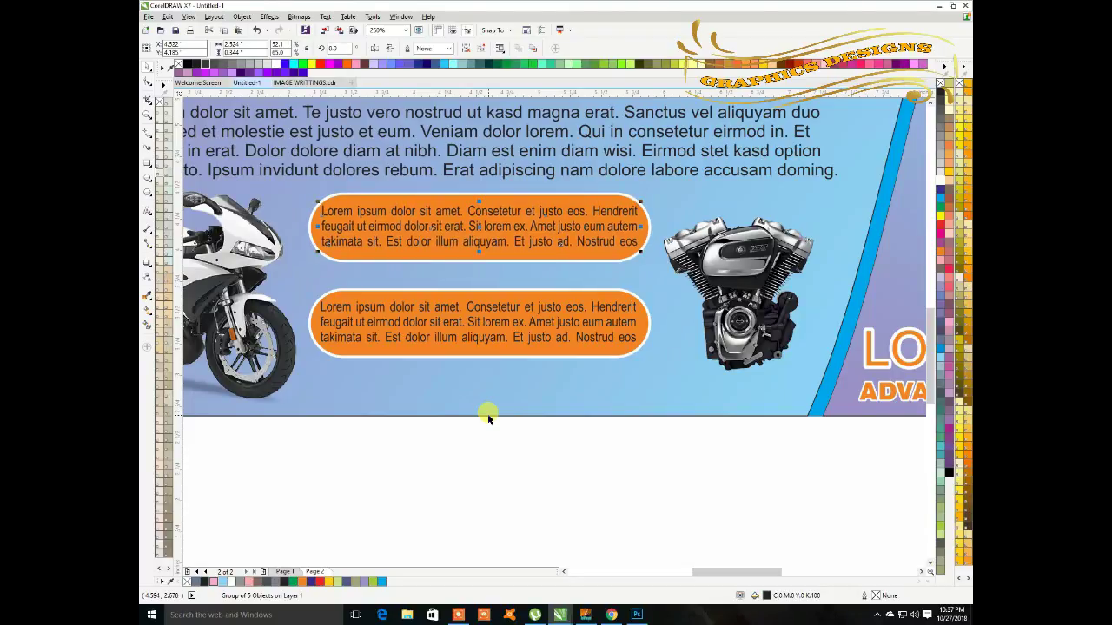
pyautogui.click(483, 432)
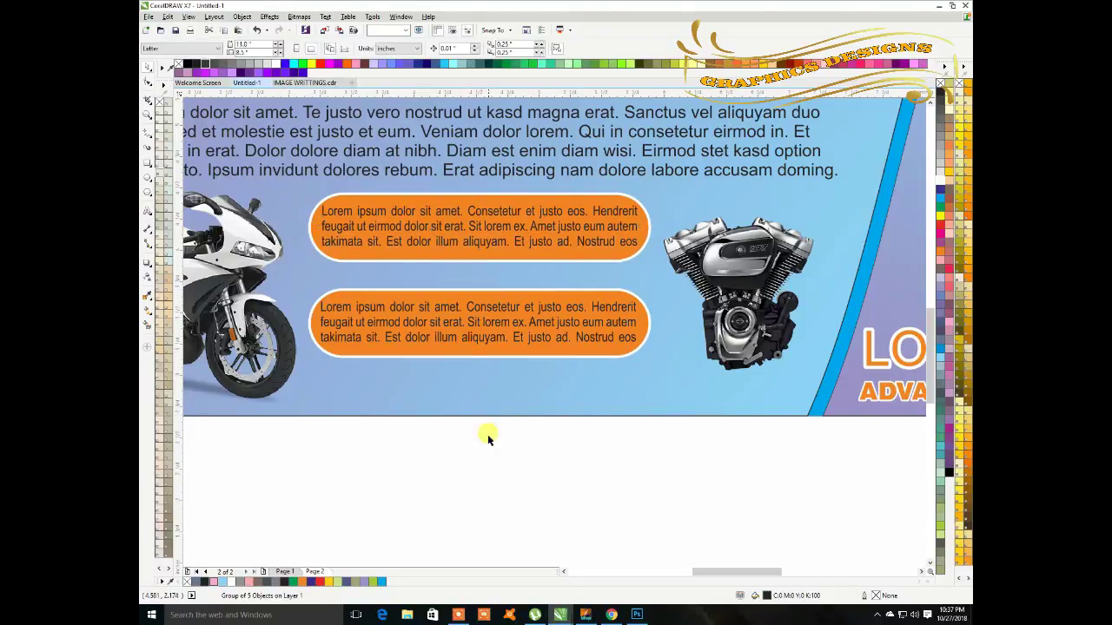
# Nudge the lower shape's placeholder text slightly right and down to align it with the text above
pyautogui.click(472, 303)
pyautogui.press('Right')
pyautogui.press('Down')
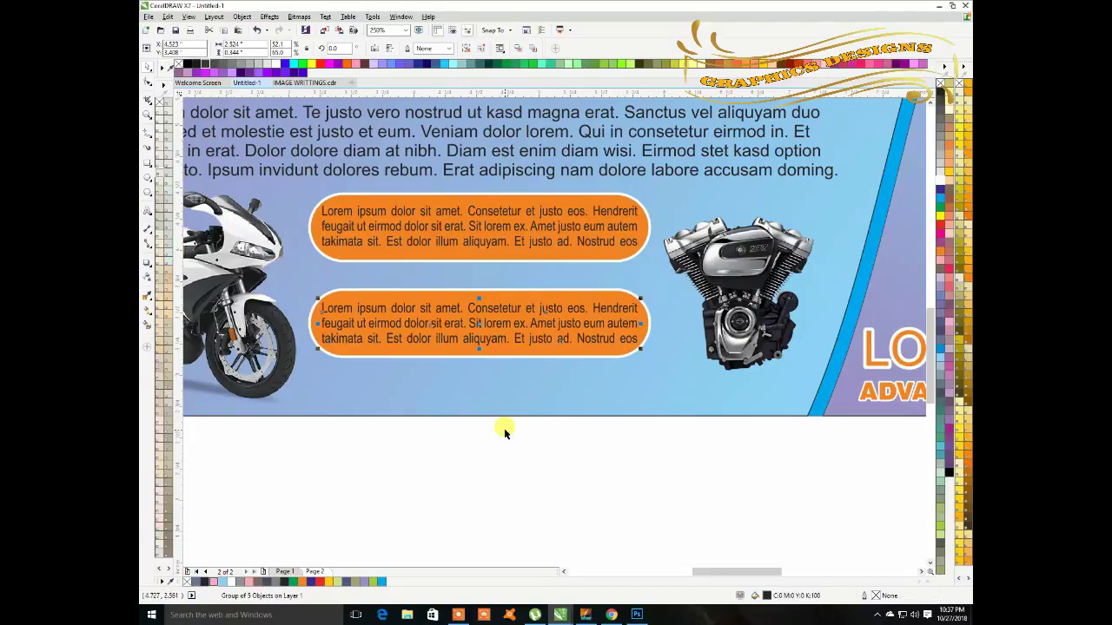
pyautogui.click(526, 459)
# Draw a rectangle about 4.37 by 0.78 inches below the banner and round its upper-right and lower-left corners to about 0.39 inches
pyautogui.scroll(-2, 539, 341)
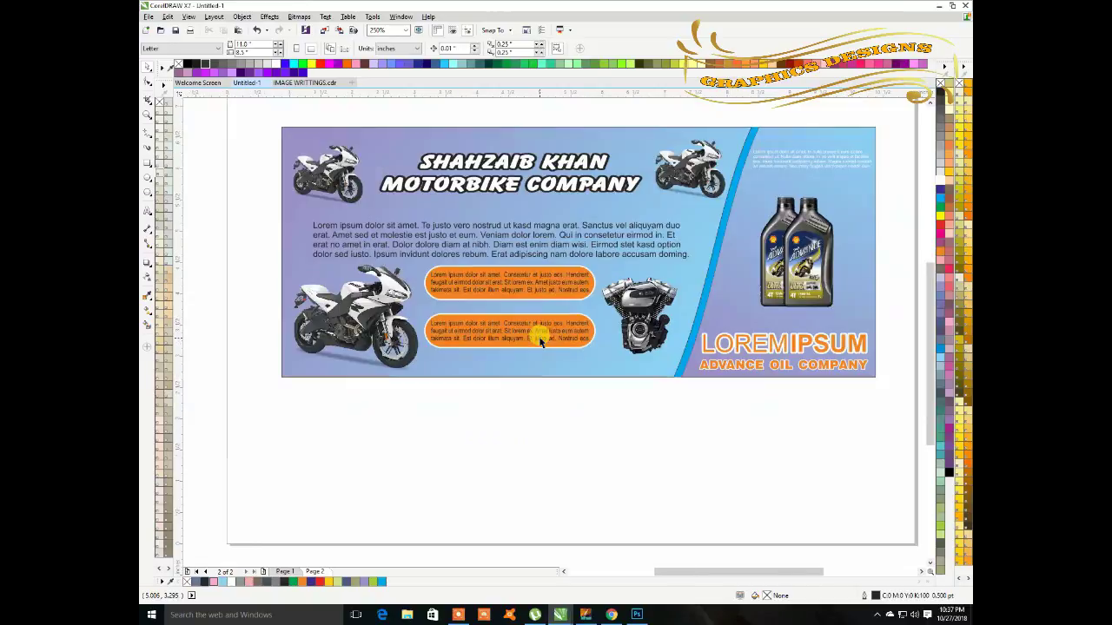
pyautogui.moveTo(818, 570); pyautogui.dragTo(822, 571)
pyautogui.scroll(-2, 695, 235)
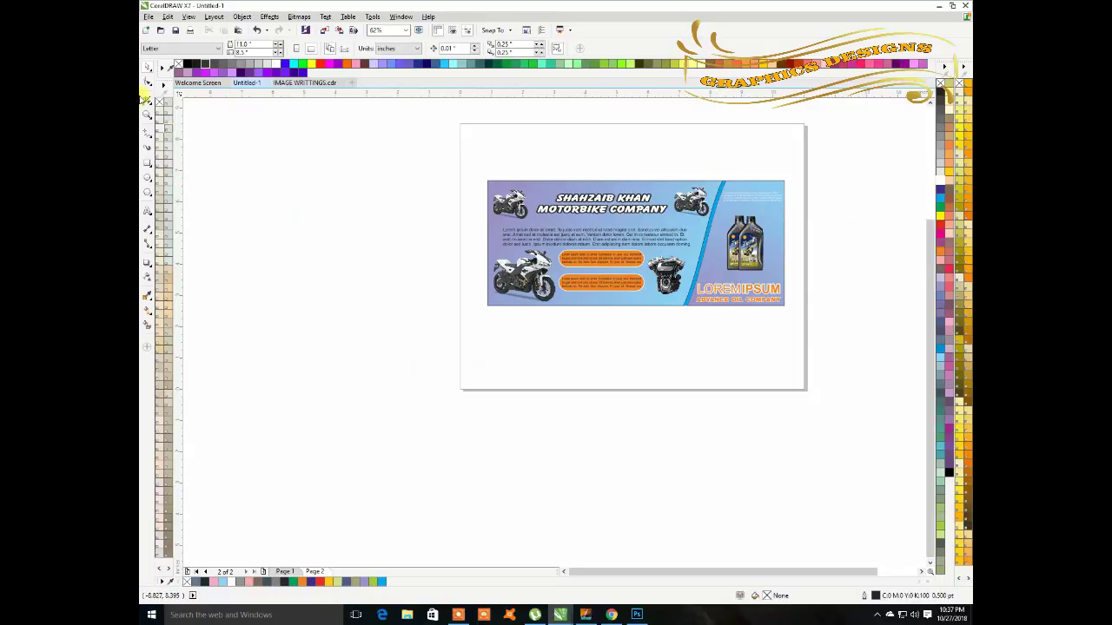
pyautogui.click(148, 167)
pyautogui.moveTo(488, 347)
pyautogui.mouseDown()
pyautogui.moveTo(536, 382)
pyautogui.moveTo(602, 364)
pyautogui.moveTo(625, 373)
pyautogui.mouseUp()
pyautogui.click(150, 83)
pyautogui.moveTo(625, 347); pyautogui.dragTo(613, 360)
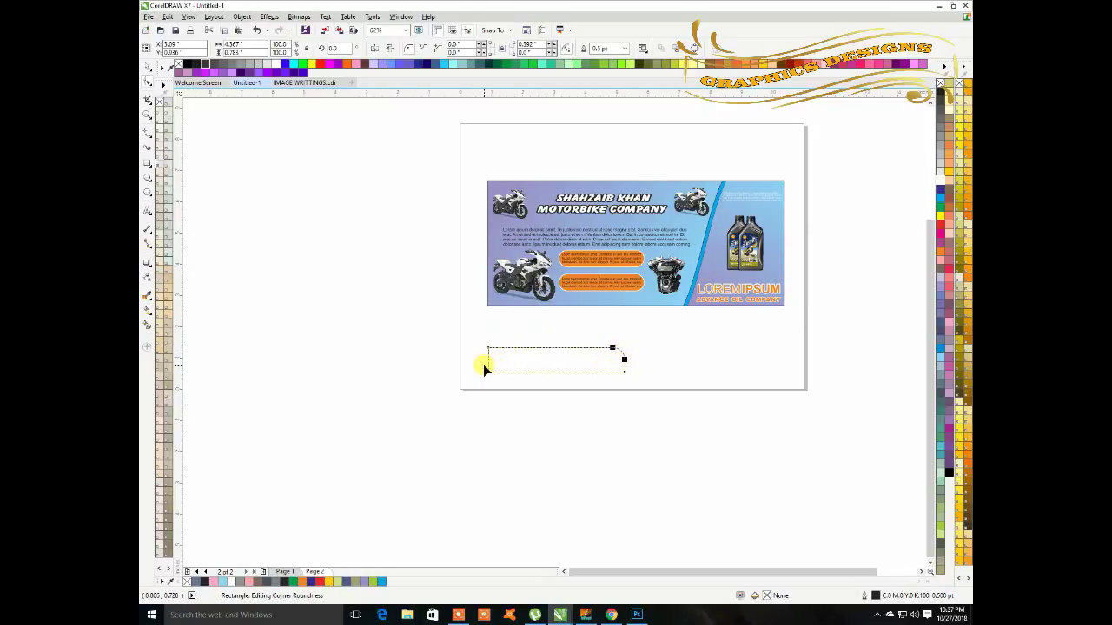
pyautogui.moveTo(491, 374); pyautogui.dragTo(501, 373)
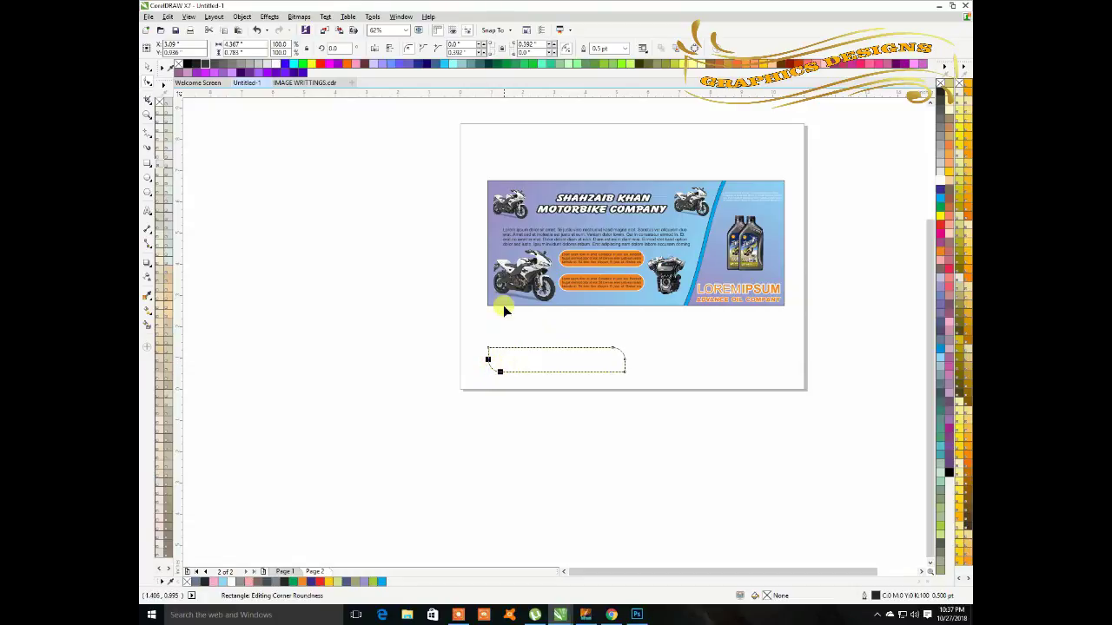
pyautogui.click(149, 67)
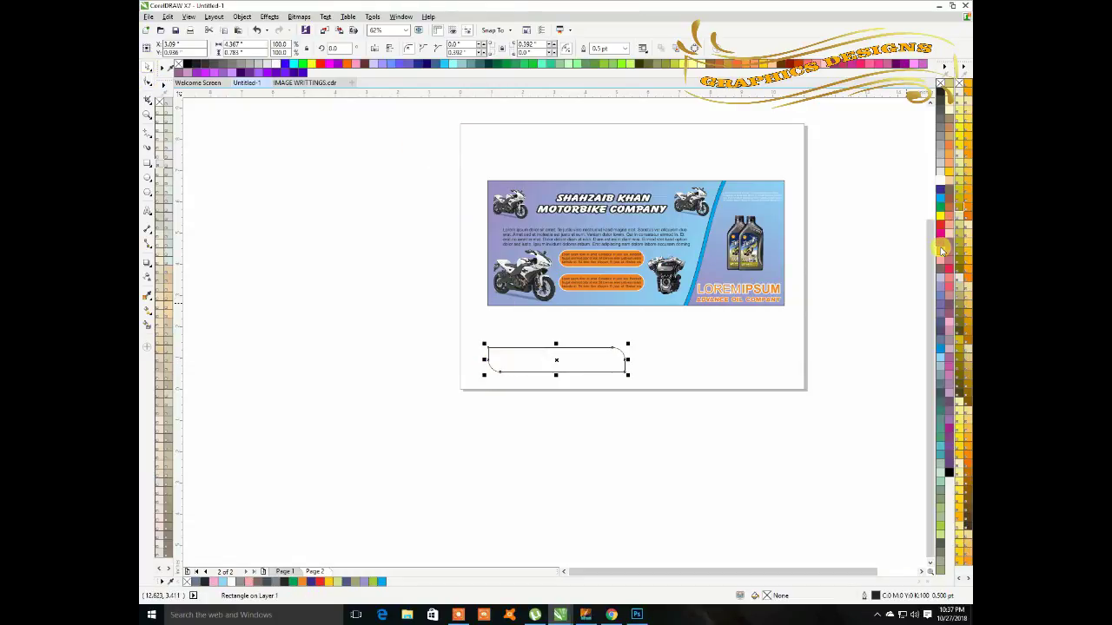
# Fill the partly rounded rectangle orange (C0 M60 Y100 K0) and give it a 3 pt white outline with round corners
pyautogui.click(941, 251)
pyautogui.rightClick(939, 84)
pyautogui.press('F12')
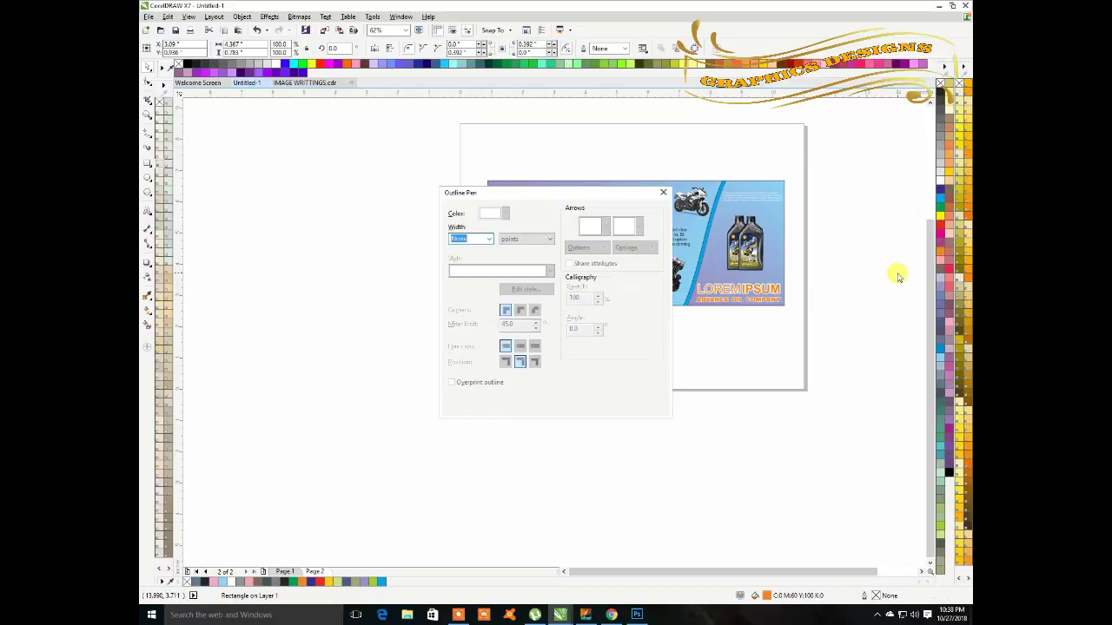
pyautogui.click(489, 241)
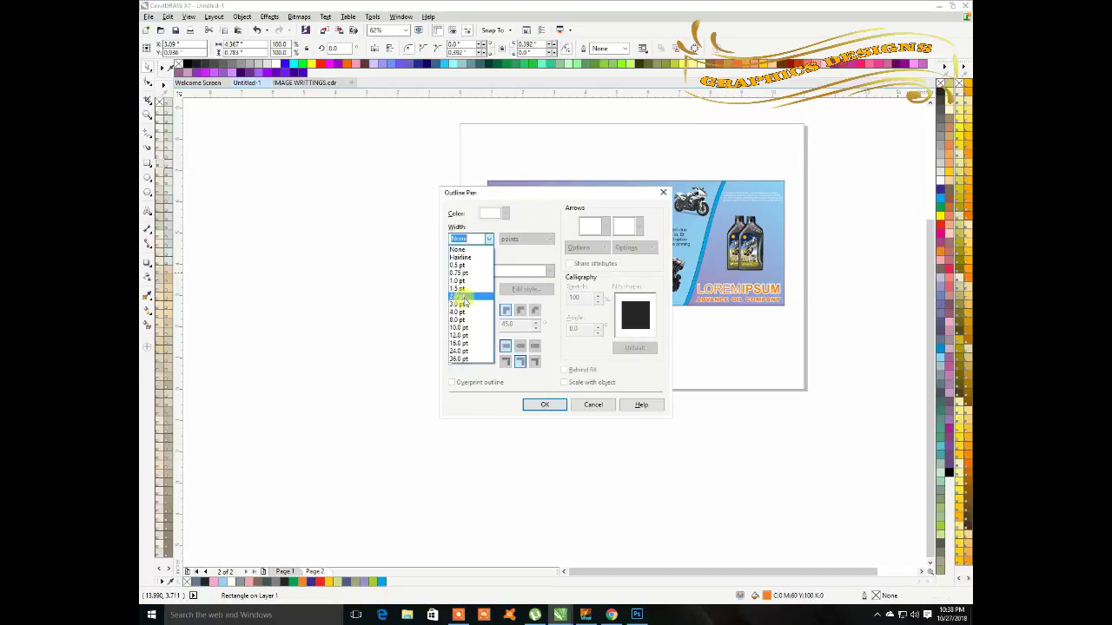
pyautogui.click(482, 316)
pyautogui.click(520, 311)
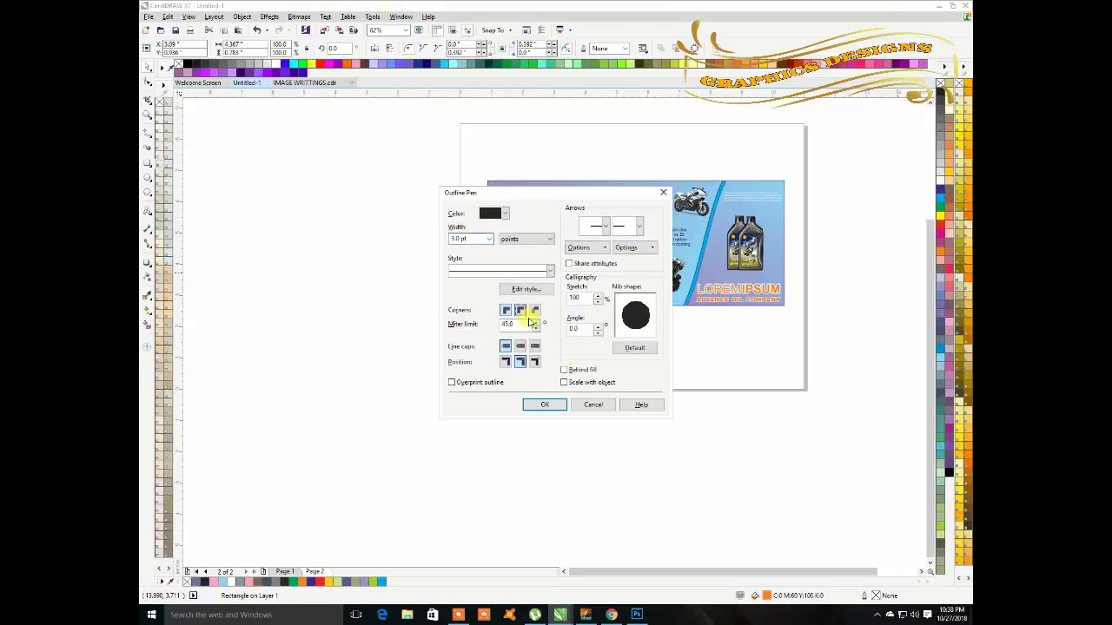
pyautogui.click(543, 405)
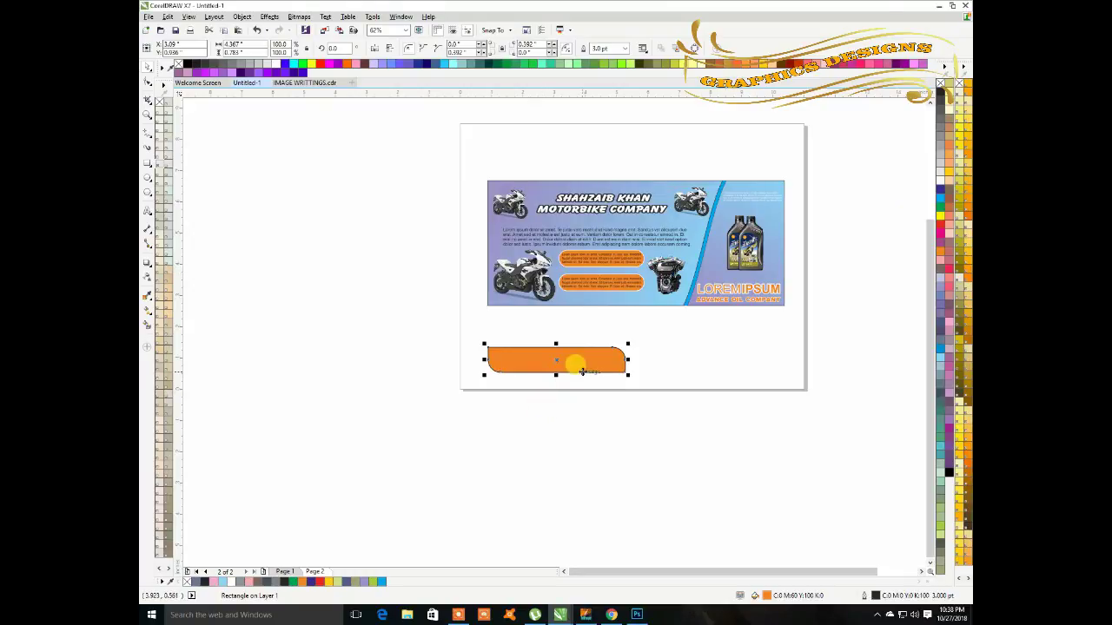
pyautogui.rightClick(942, 181)
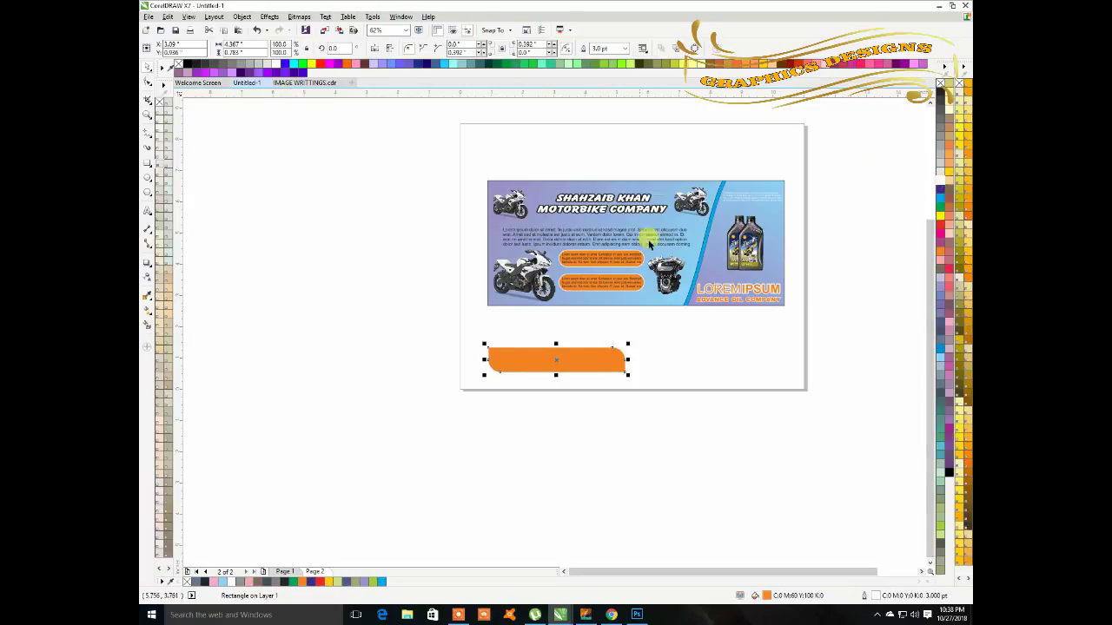
# Move the white placeholder text from the banner's oil section onto the new orange shape and stretch it to about 3.79 by 0.42 inches
pyautogui.moveTo(770, 191); pyautogui.dragTo(545, 357)
pyautogui.scroll(2, 545, 357)
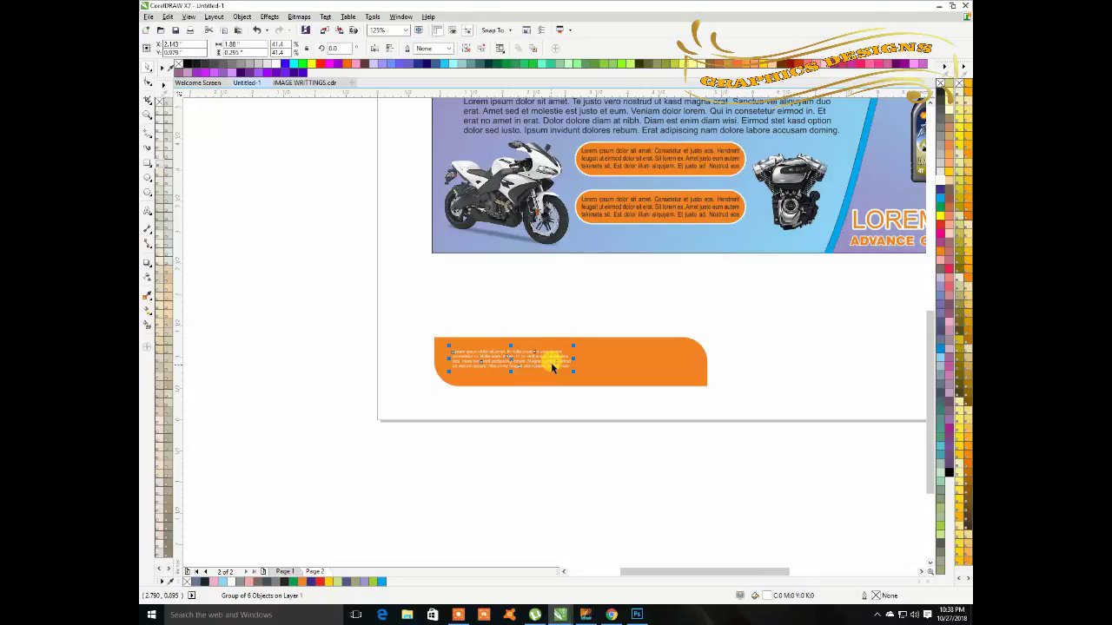
pyautogui.moveTo(572, 371); pyautogui.dragTo(692, 363)
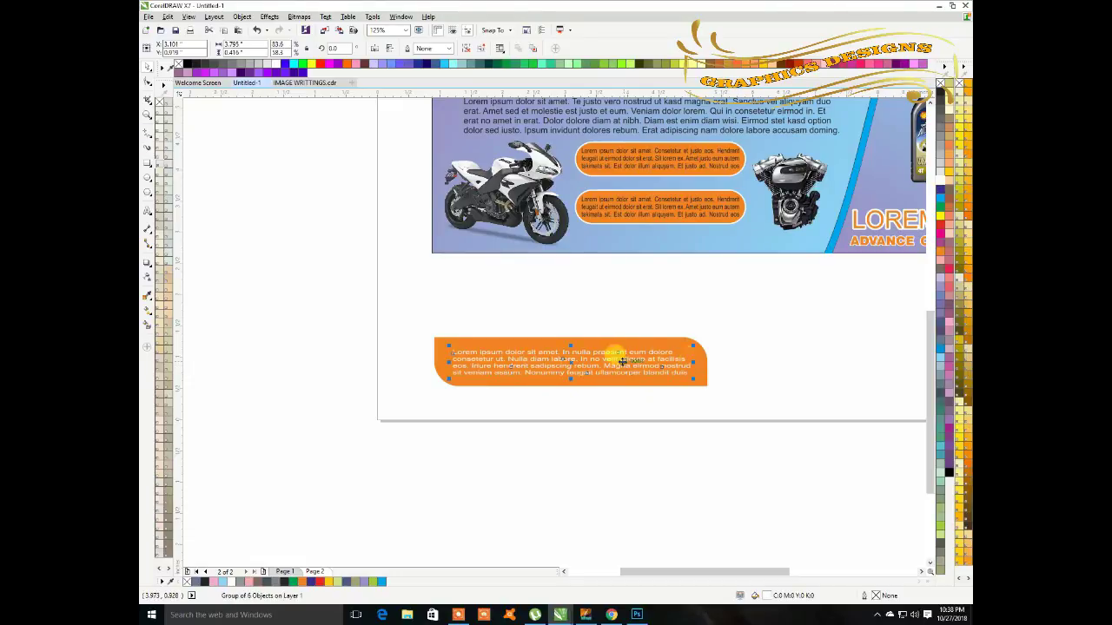
# Group the new orange shape below the banner with its white placeholder text
pyautogui.click(588, 442)
pyautogui.moveTo(414, 307); pyautogui.dragTo(682, 406)
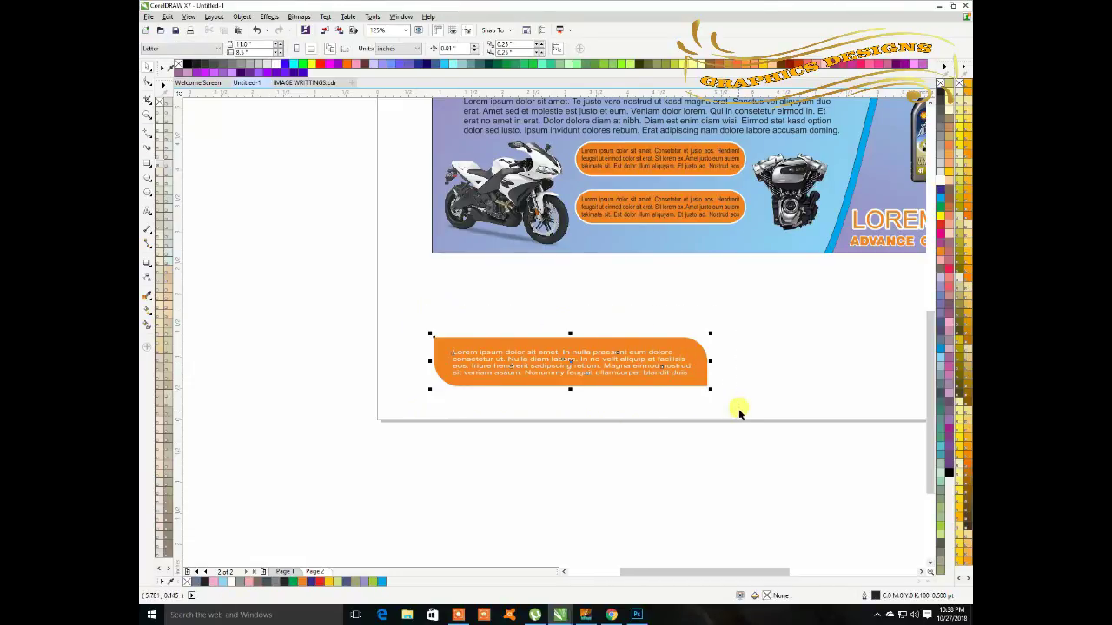
pyautogui.click(592, 50)
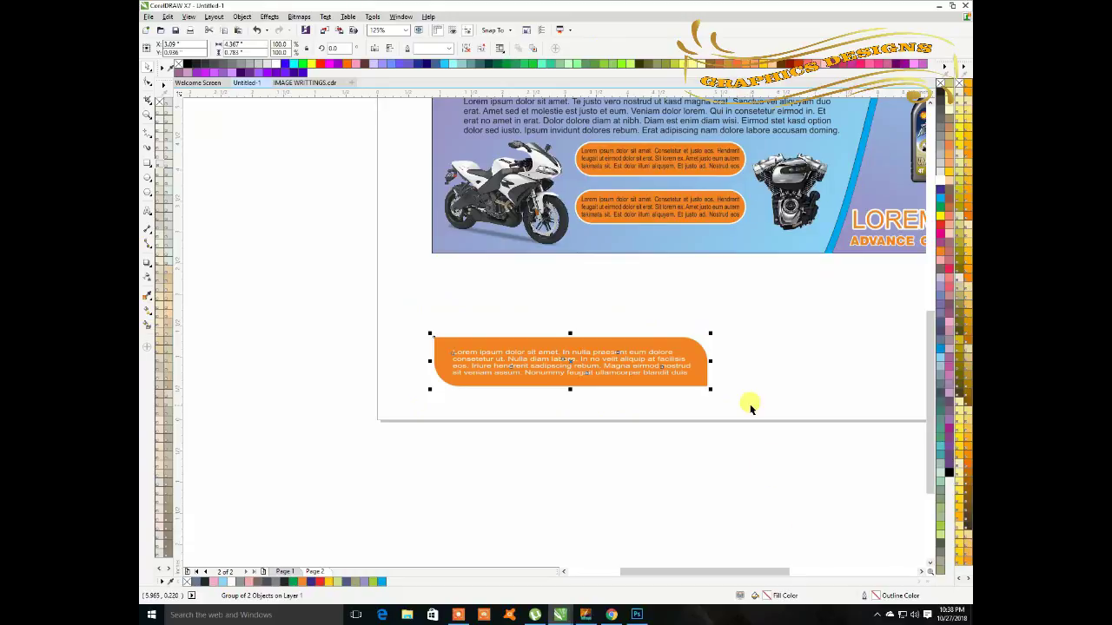
# Move the grouped orange text box up over the oil bottles in the banner's upper-right area
pyautogui.scroll(-2, 751, 408)
pyautogui.moveTo(700, 385); pyautogui.dragTo(894, 223)
pyautogui.moveTo(777, 568); pyautogui.dragTo(796, 569)
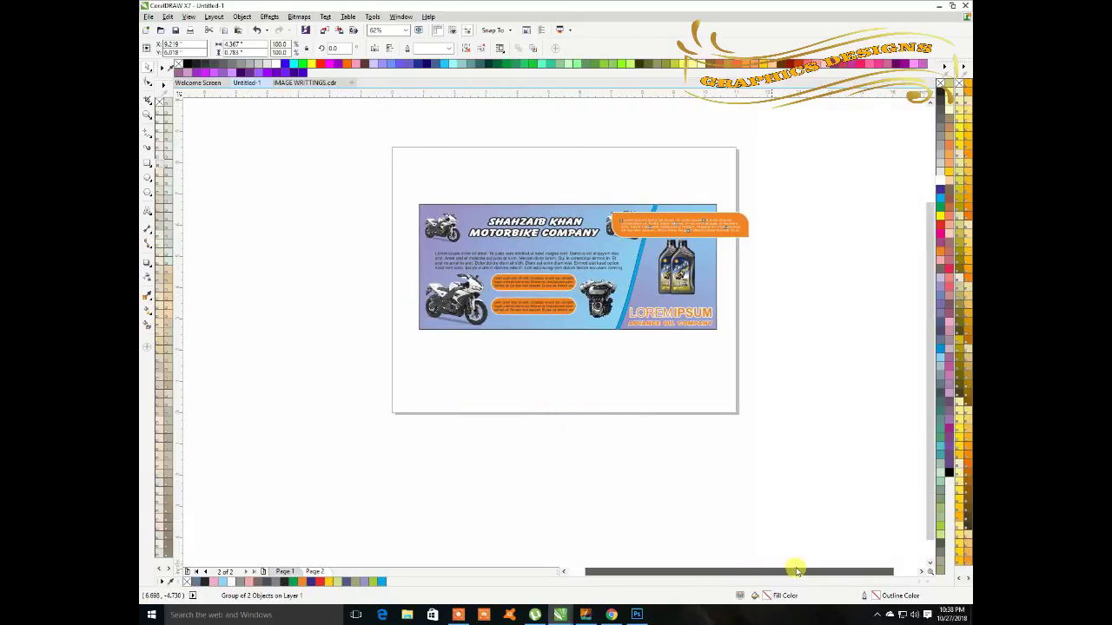
pyautogui.scroll(2, 704, 242)
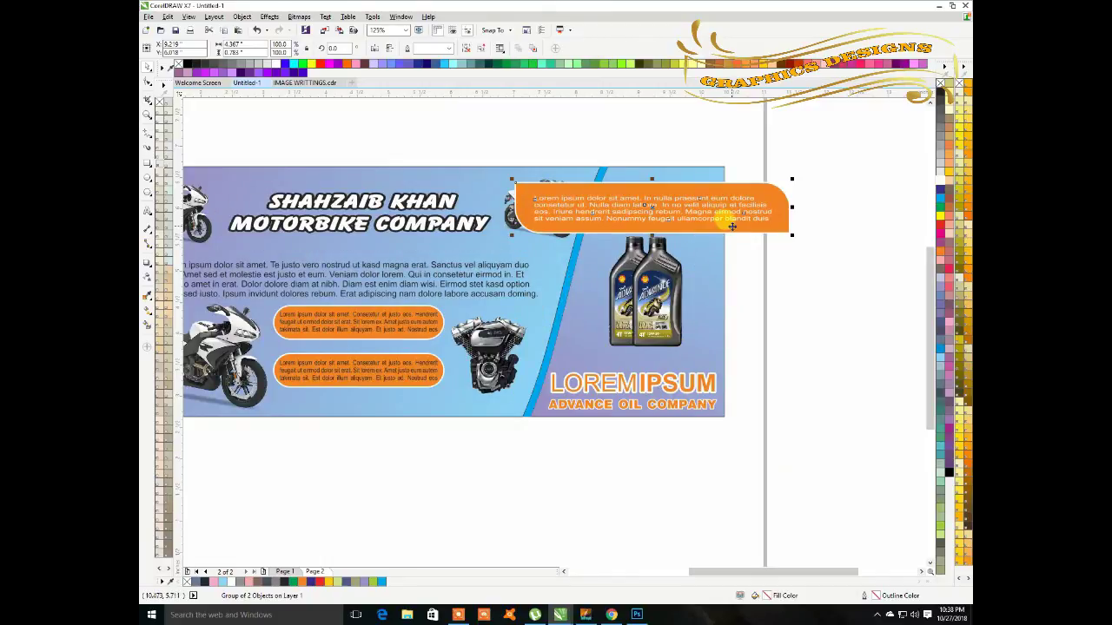